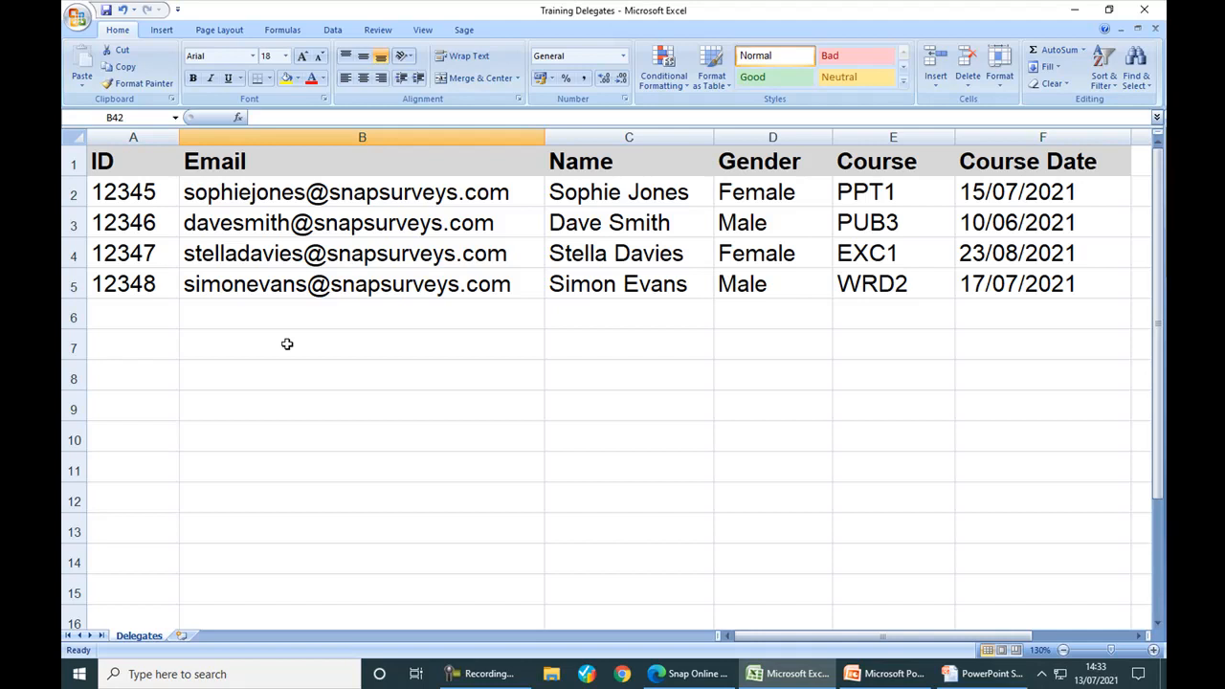
- Switch from Excel to the Snap Online browser window showing My Surveys
key(alt+Tab)
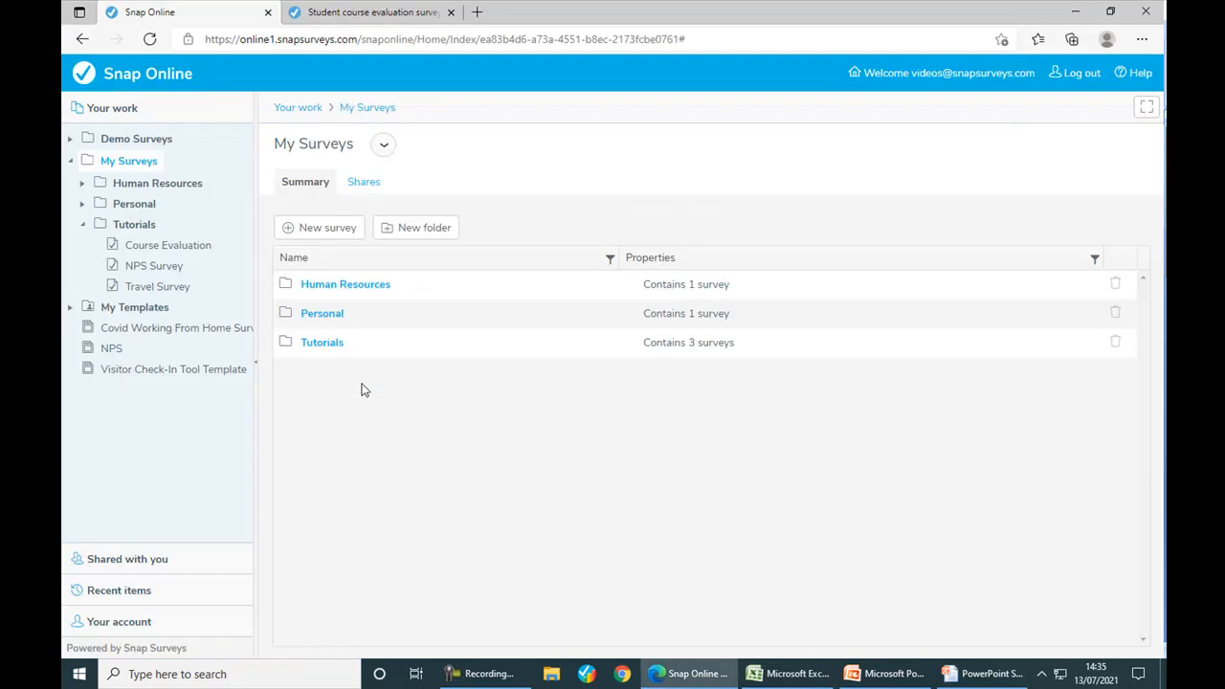
- Open Tutorials > Course Evaluation, go to Collect, and open its empty Participant list
click(321, 343)
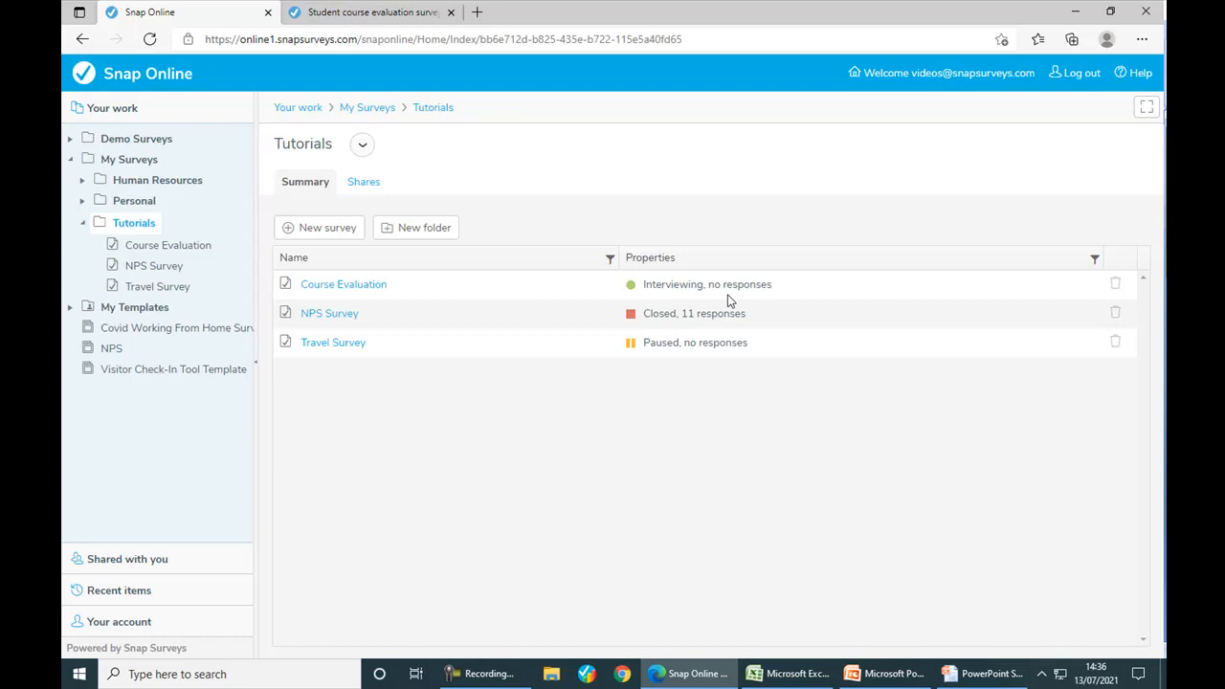
click(362, 284)
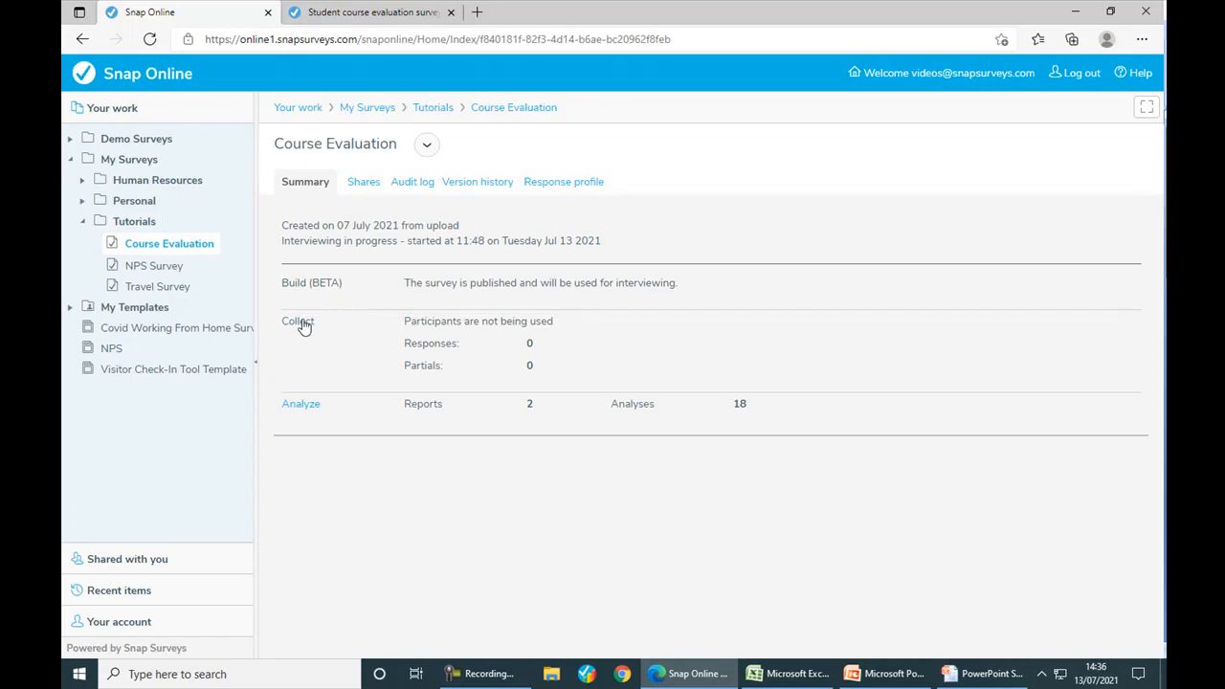
click(298, 323)
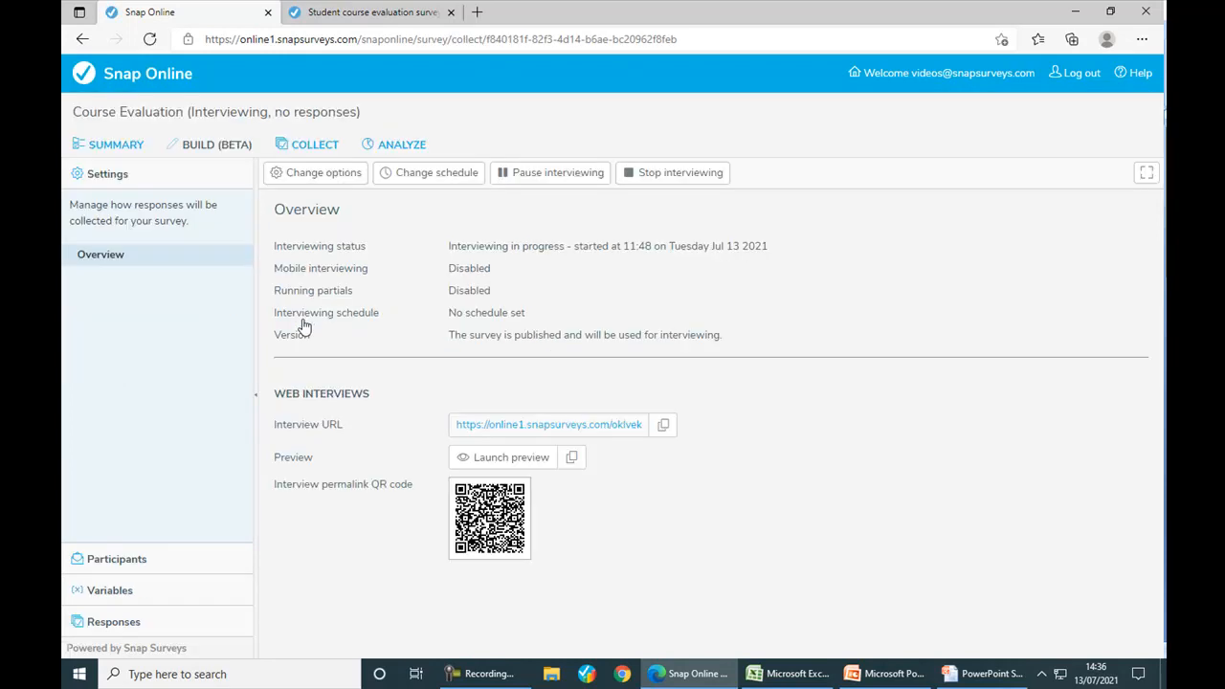
click(110, 564)
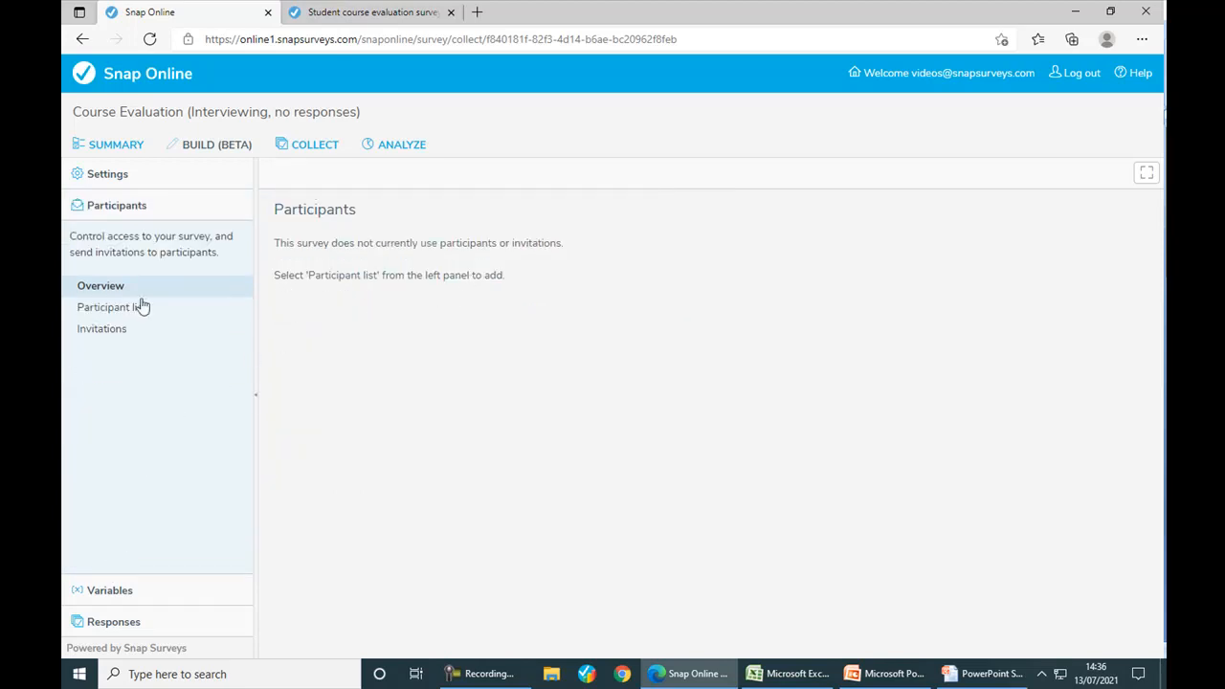
click(109, 309)
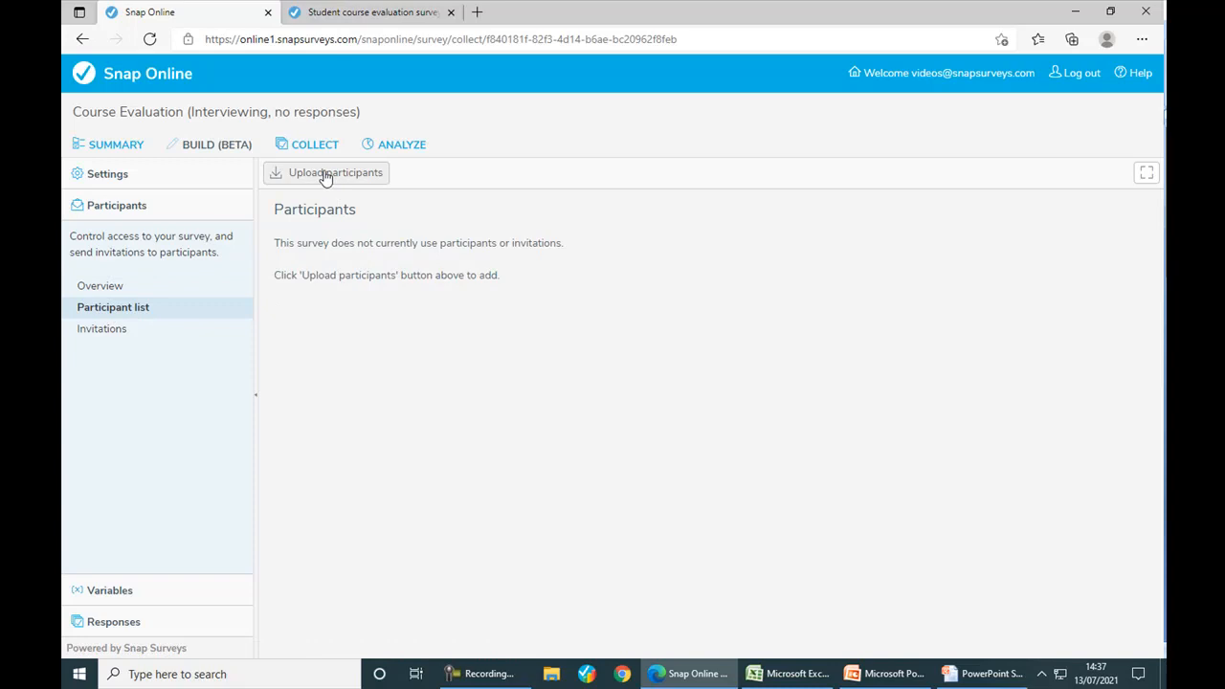
click(324, 172)
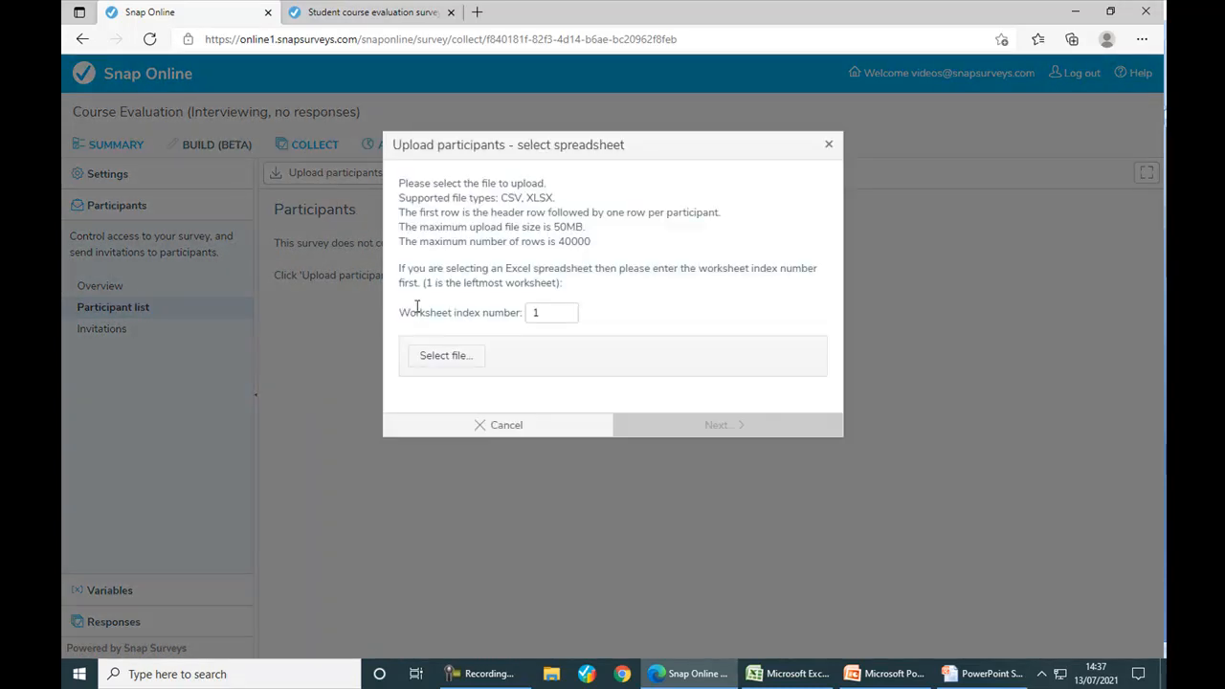
- Choose Training Delegates.xlsx with worksheet index 1 and continue to survey options
drag(545, 317, 527, 316)
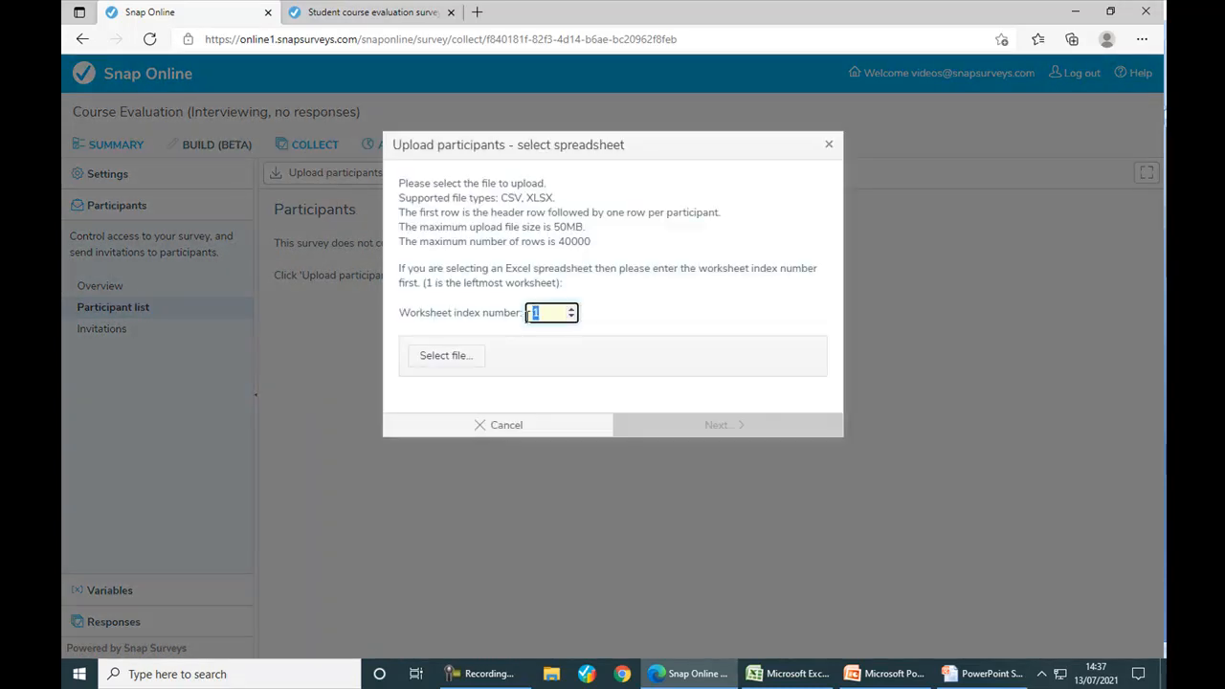
click(451, 359)
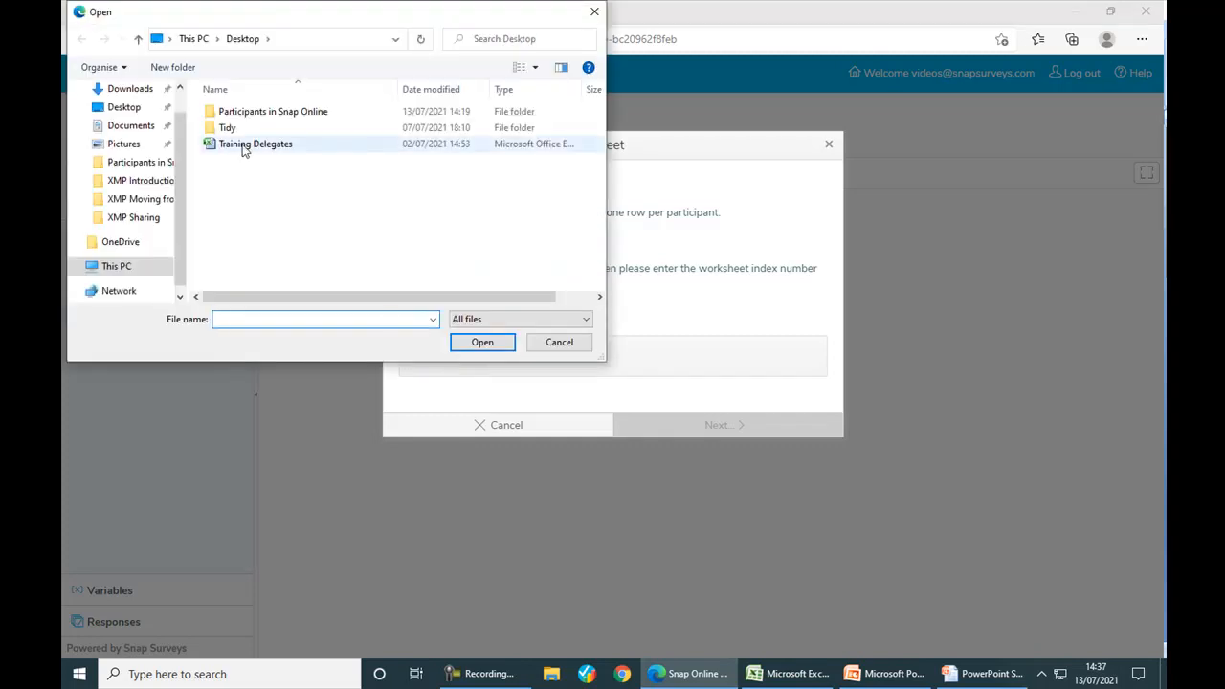
double_click(242, 148)
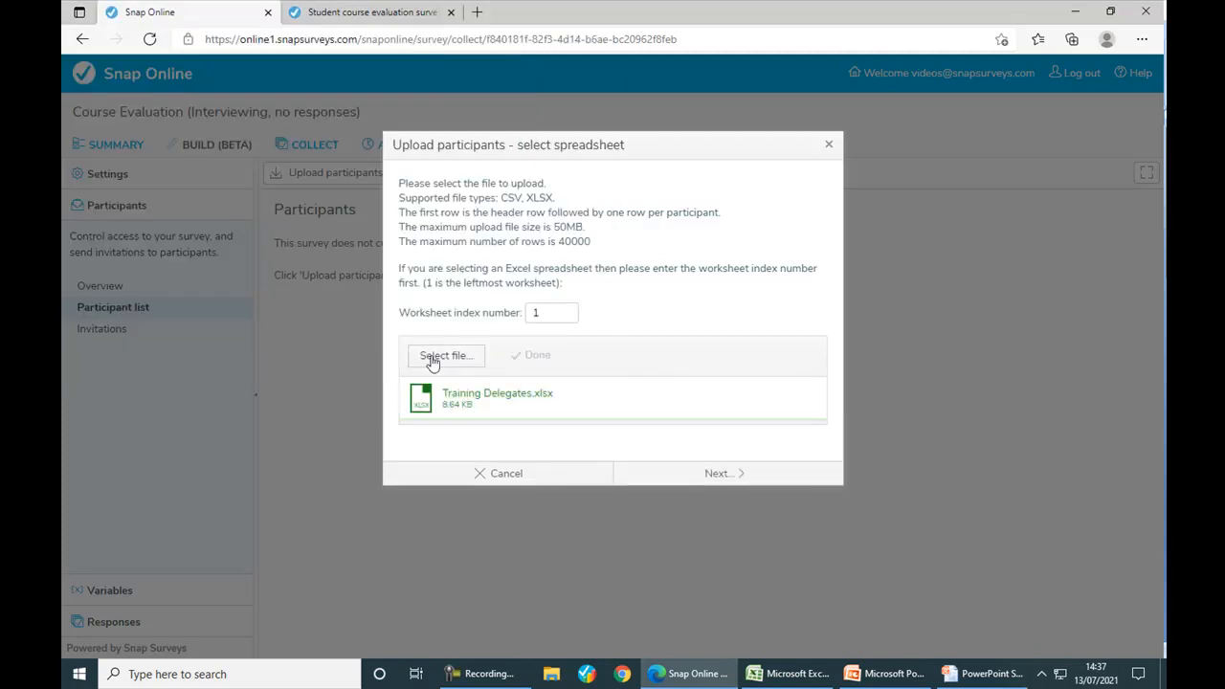
click(702, 473)
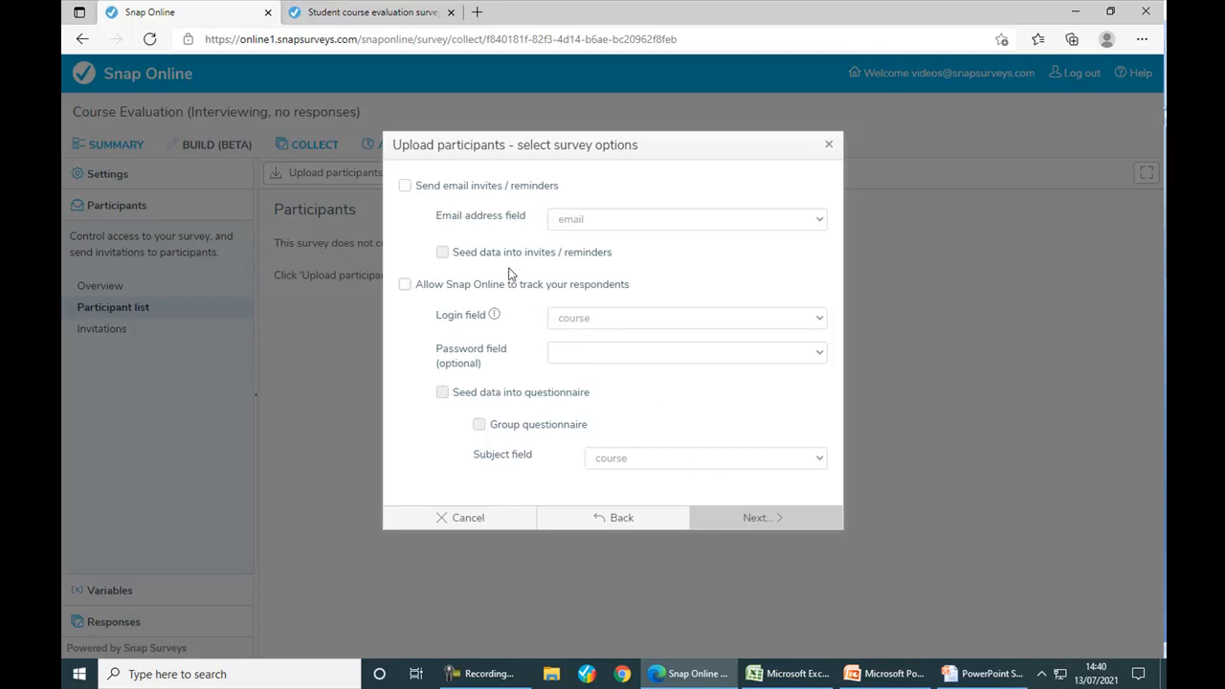
- Enable email invites via the email column, seed data into invites, and track respondents
click(405, 186)
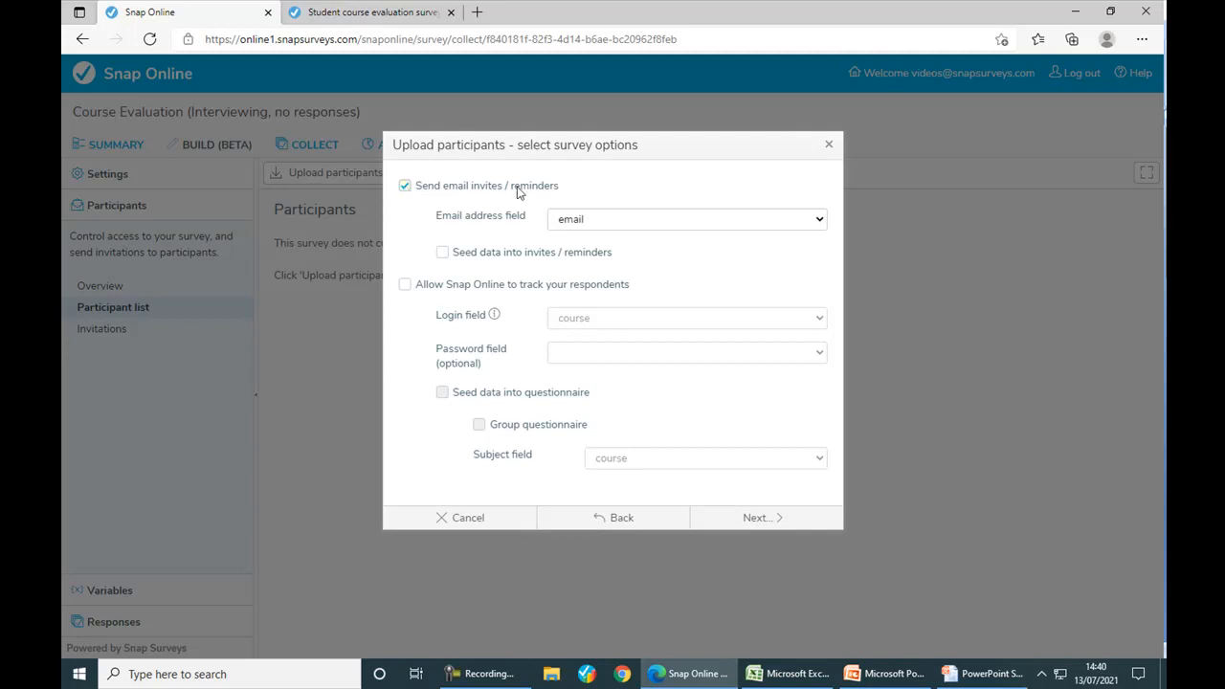
click(597, 225)
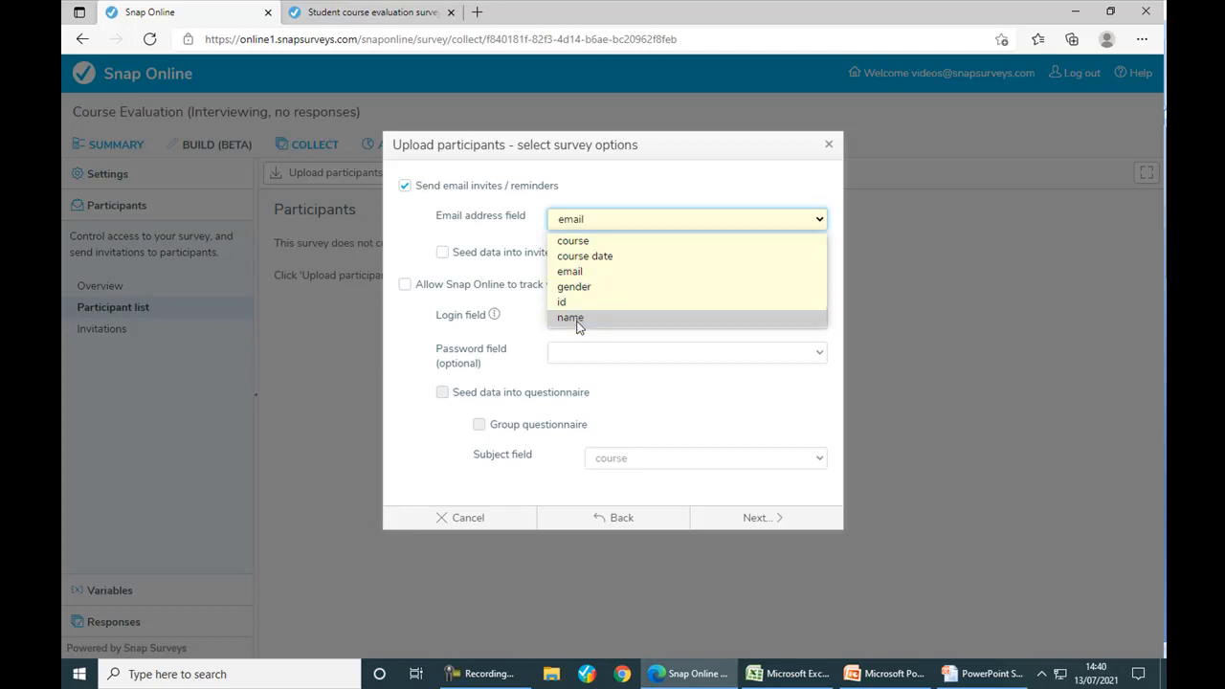
click(570, 272)
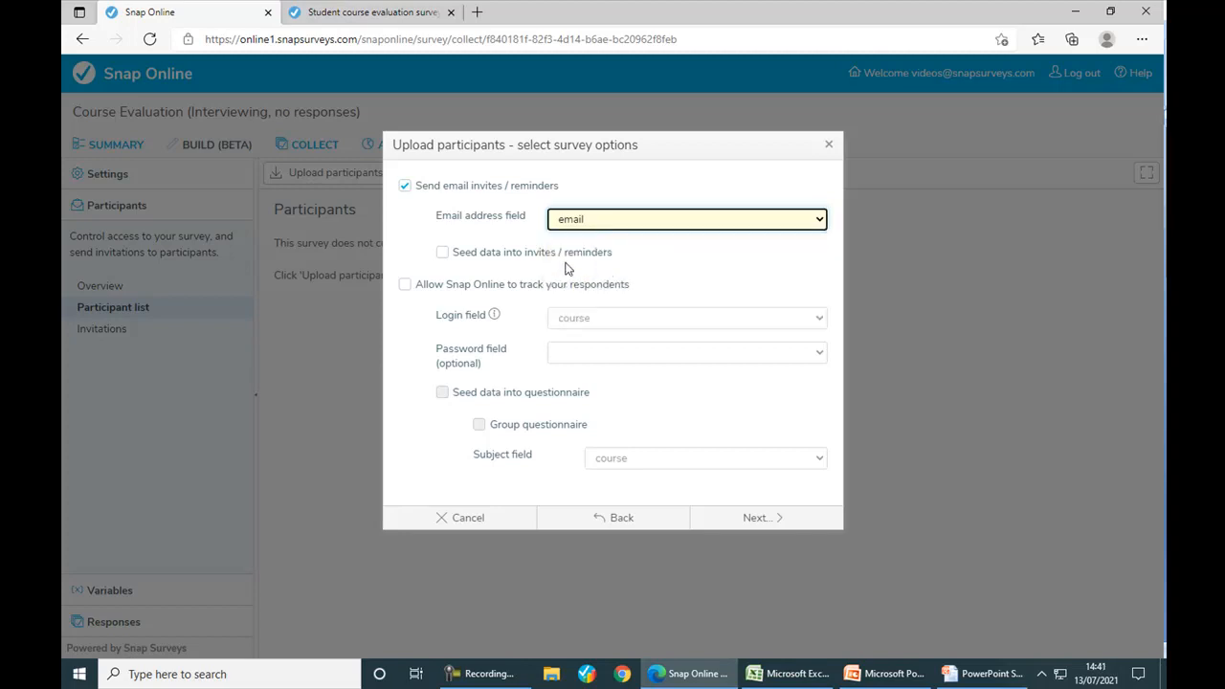
click(520, 255)
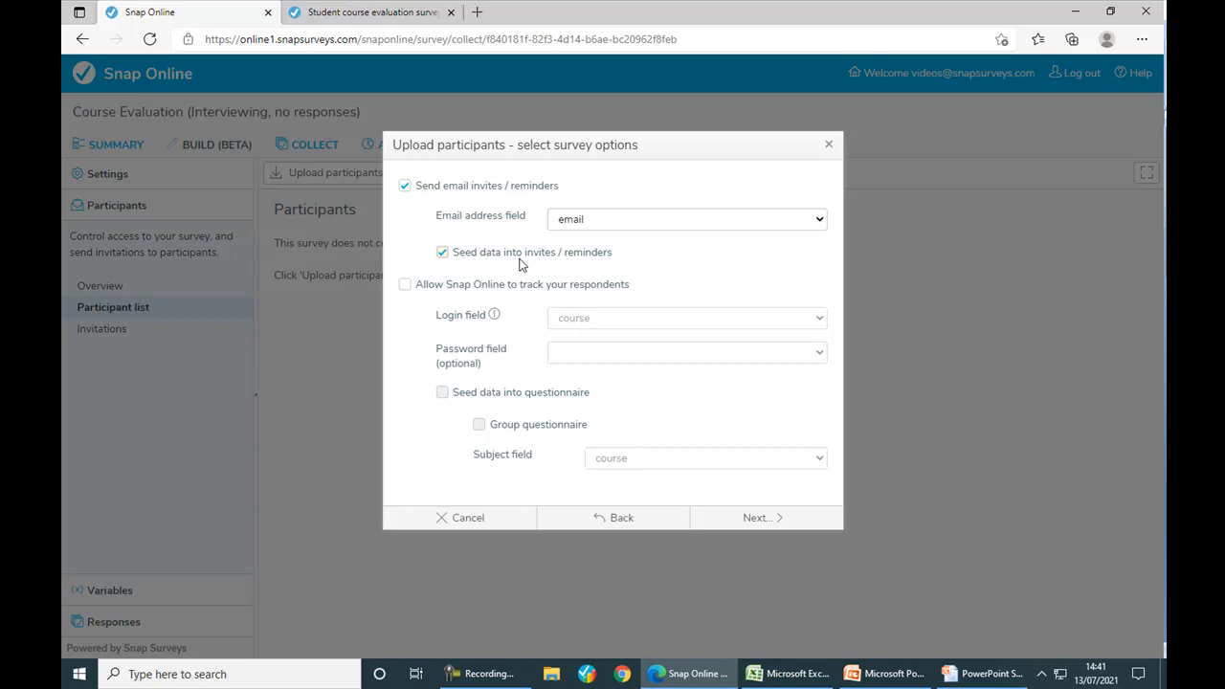
click(526, 286)
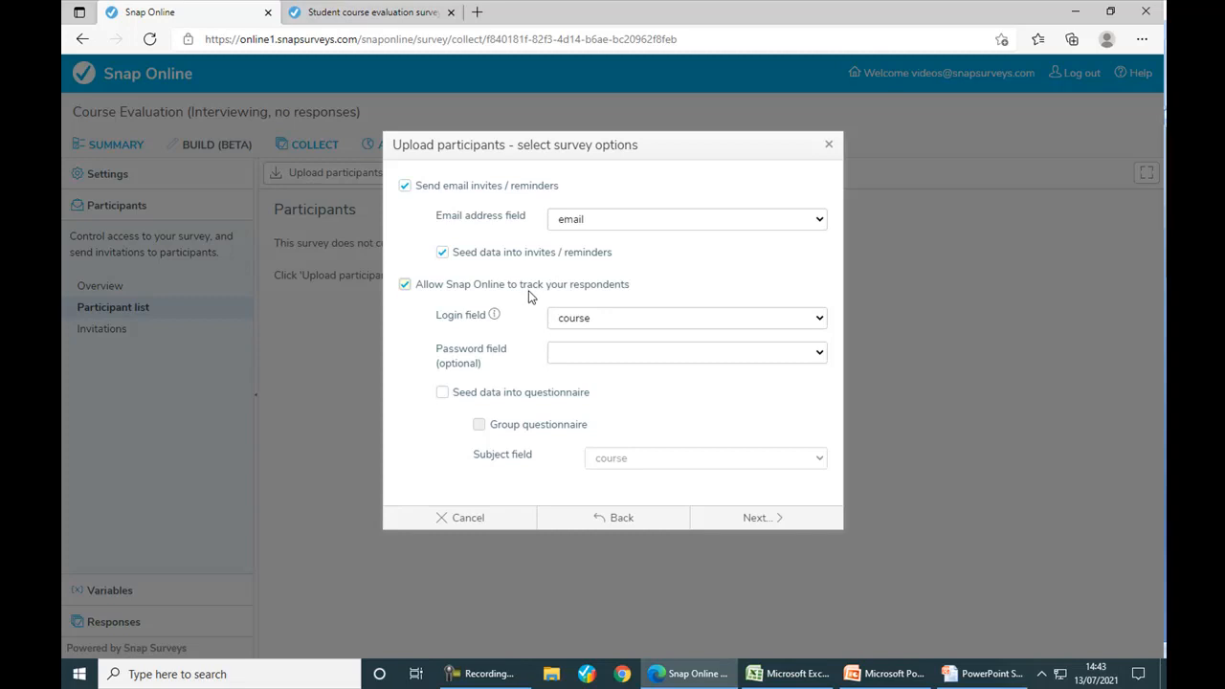
- Set the login field to id, enable questionnaire seeding, and proceed
click(576, 324)
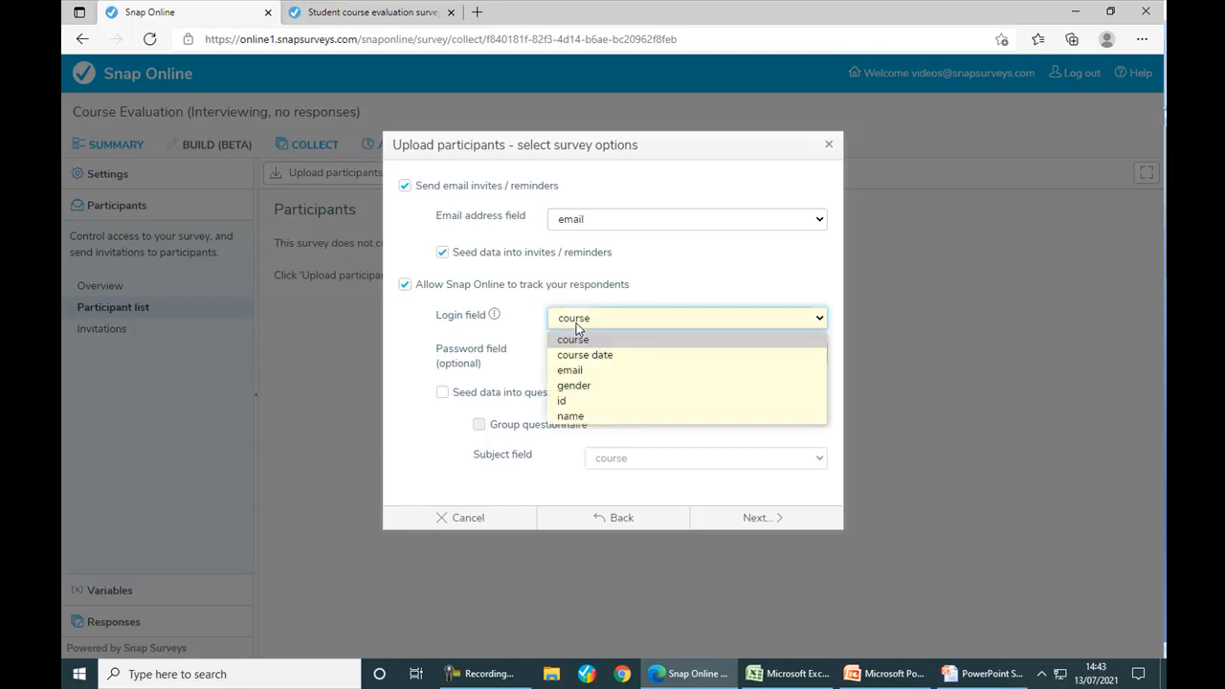
click(574, 401)
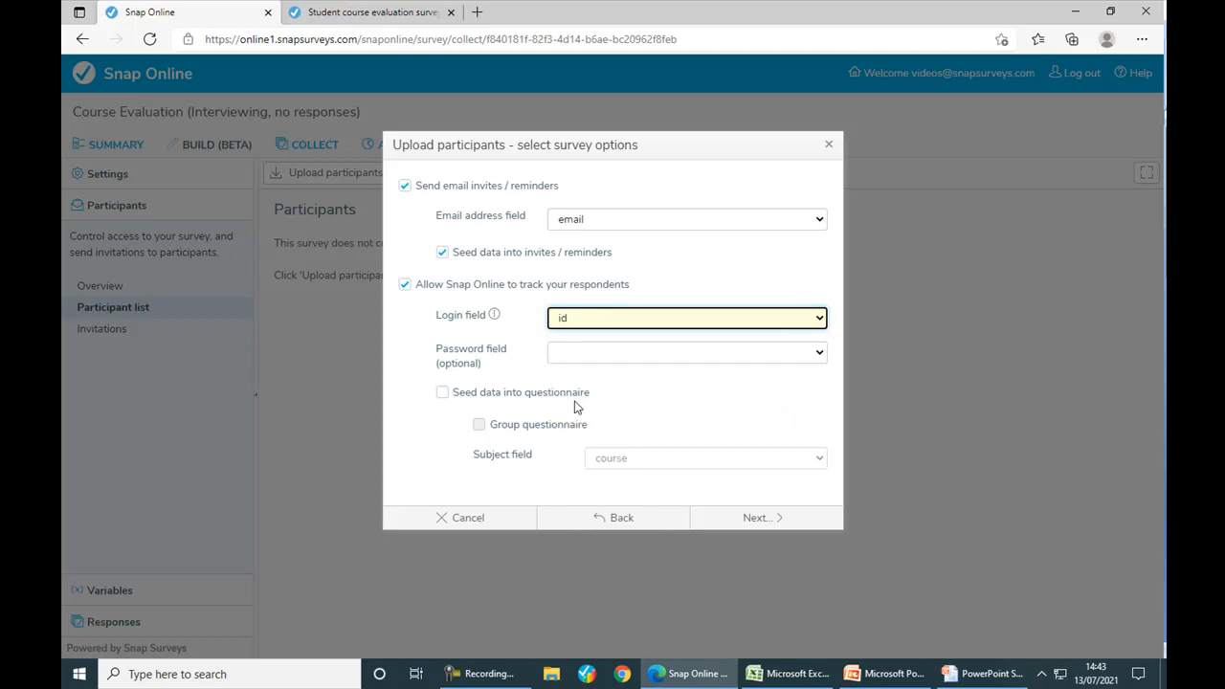
click(442, 393)
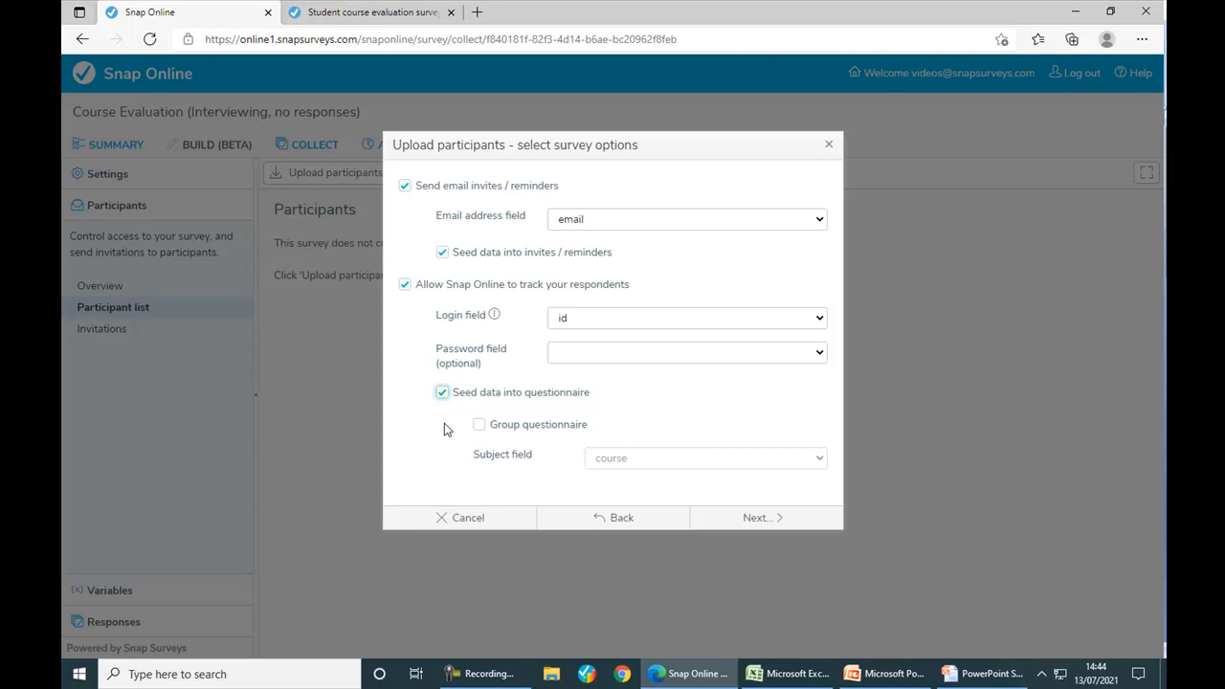
click(732, 520)
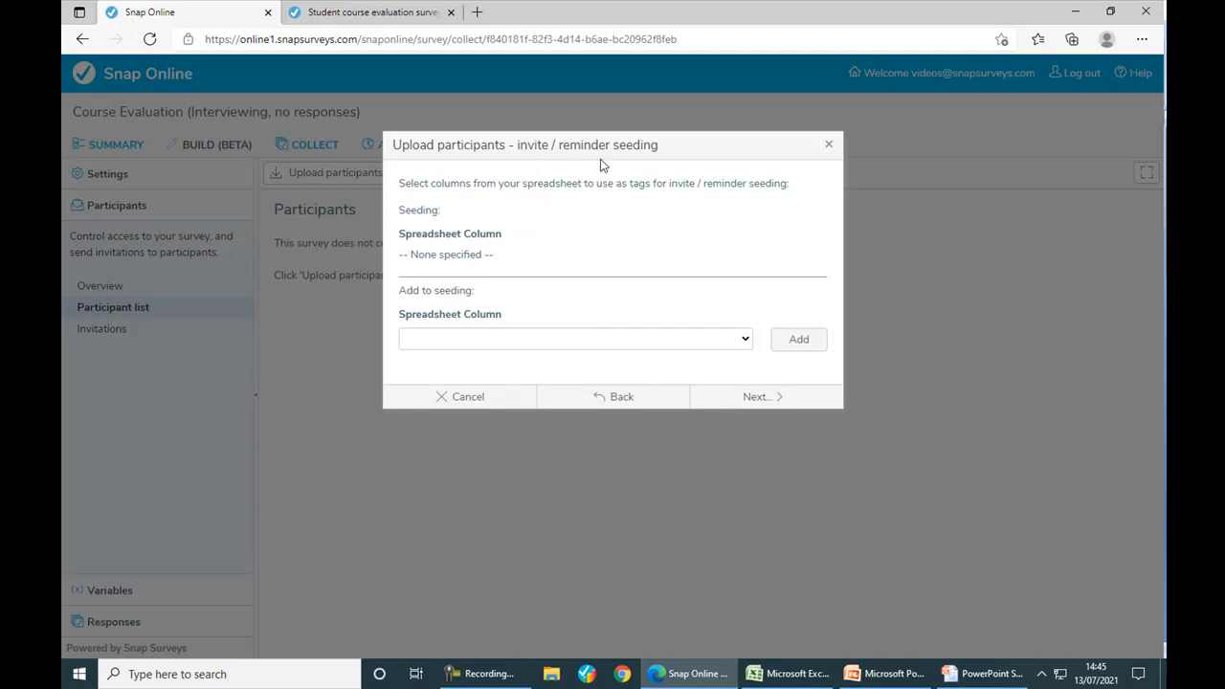
- Add the name spreadsheet column to the invite seeding tags
click(746, 340)
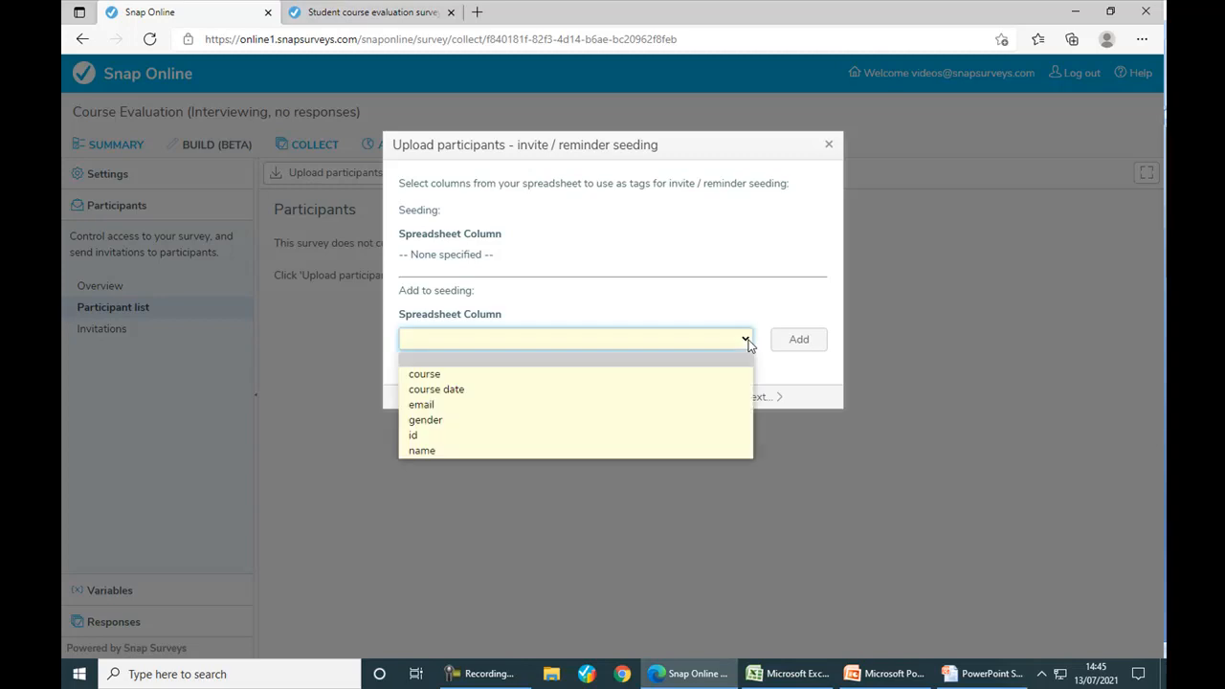
click(712, 449)
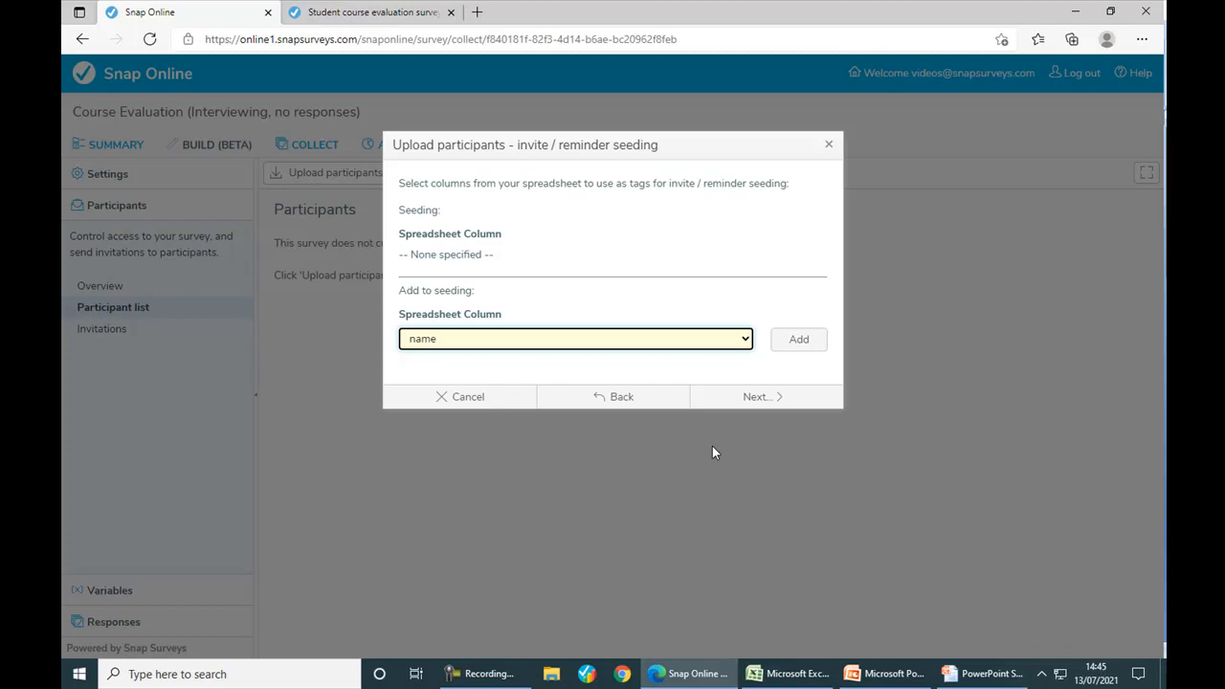
click(794, 347)
click(745, 349)
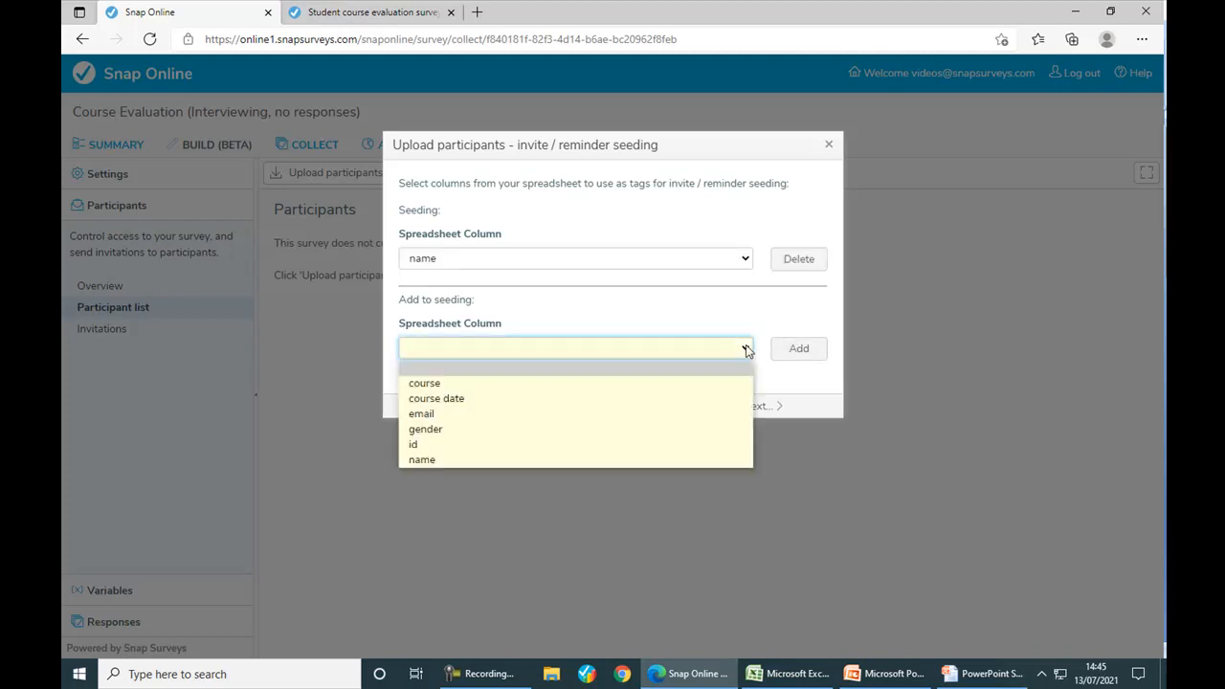
click(745, 349)
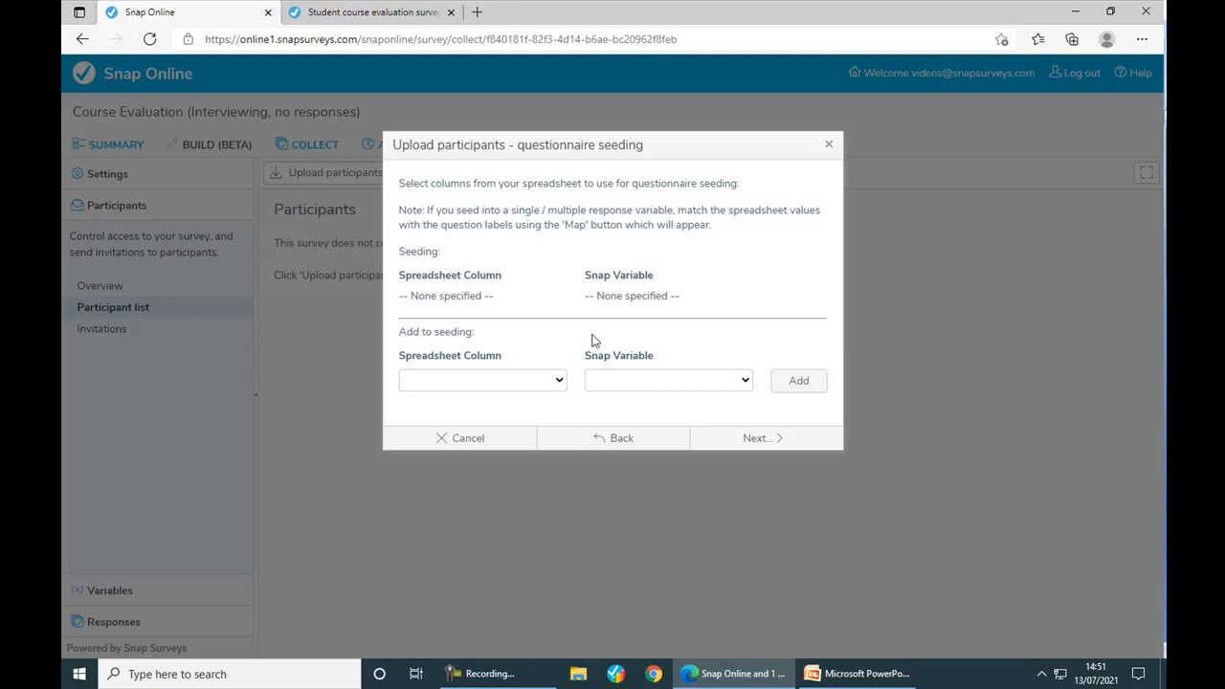
- Seed the gender column into Q6 - Gender, mapping female to Female
click(560, 383)
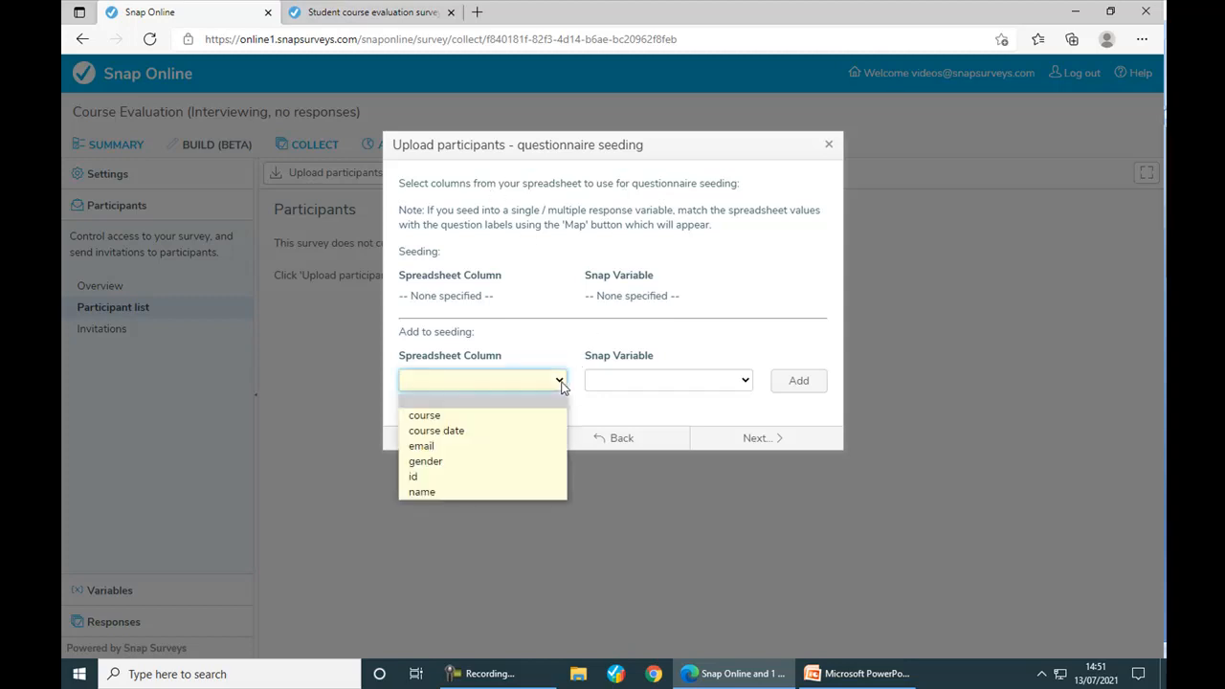
click(533, 468)
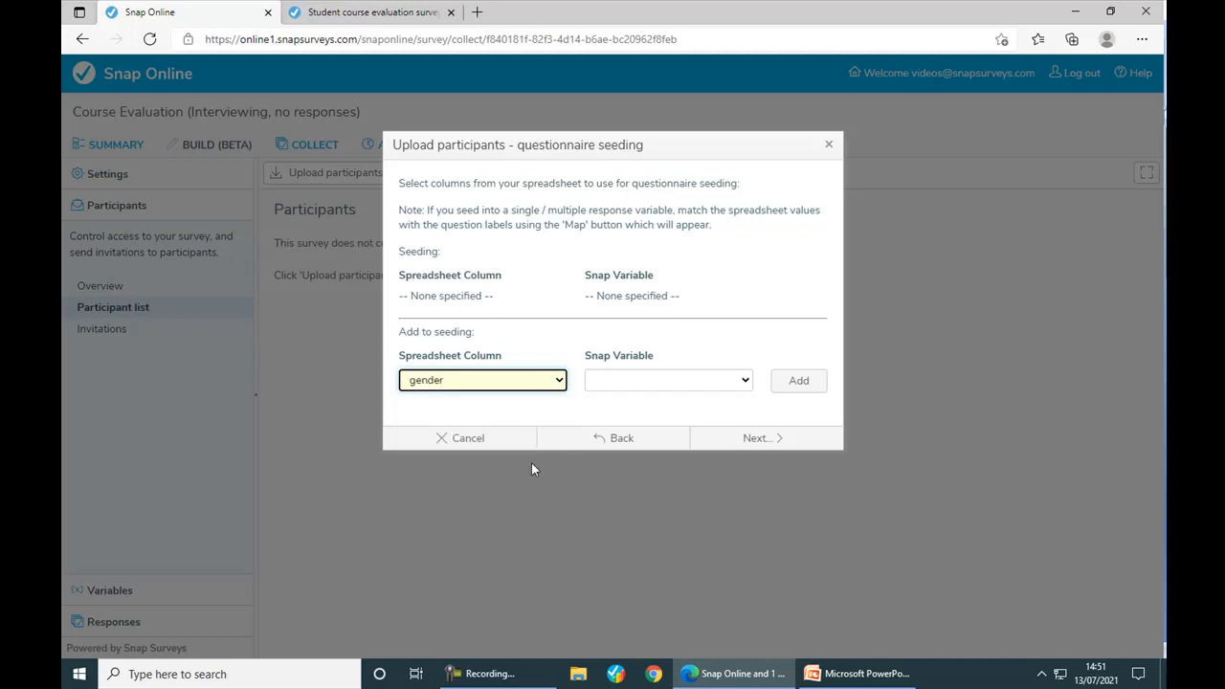
click(747, 383)
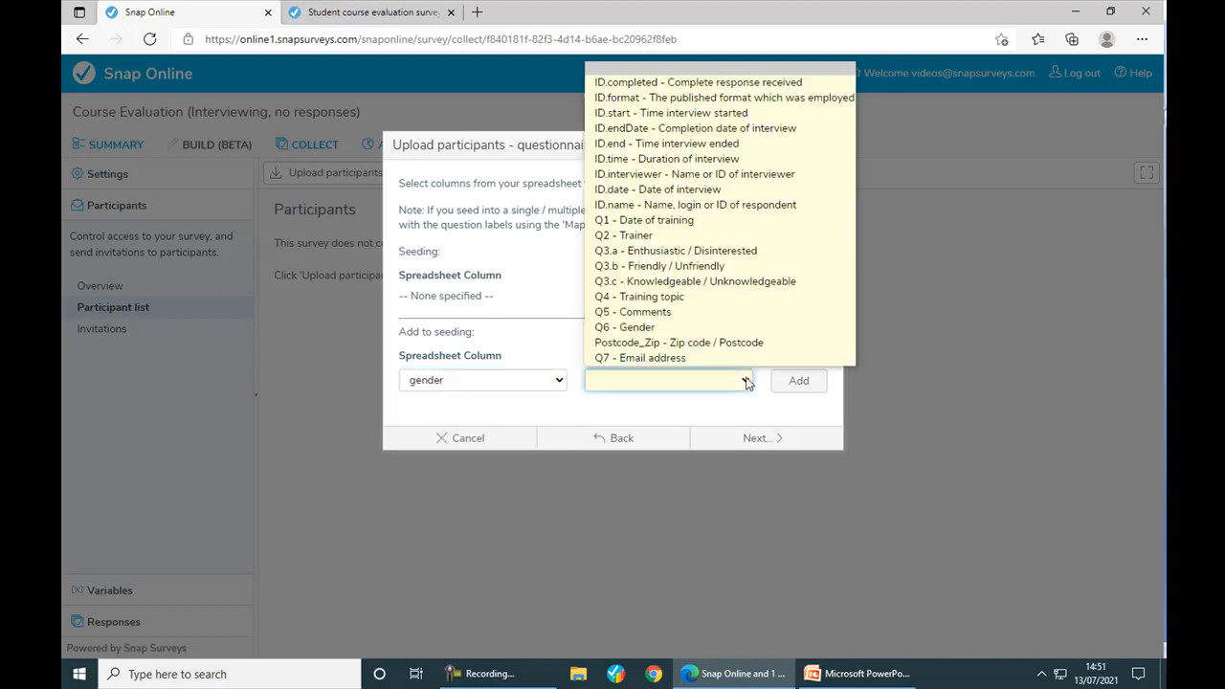
click(743, 329)
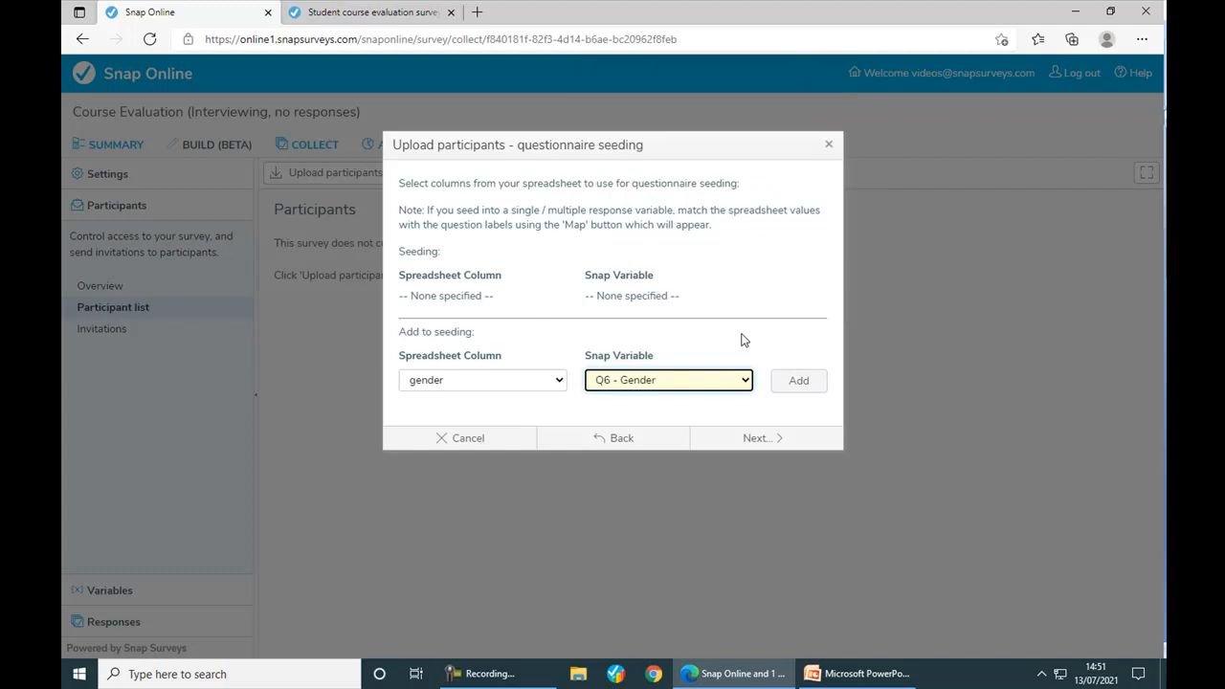
click(782, 383)
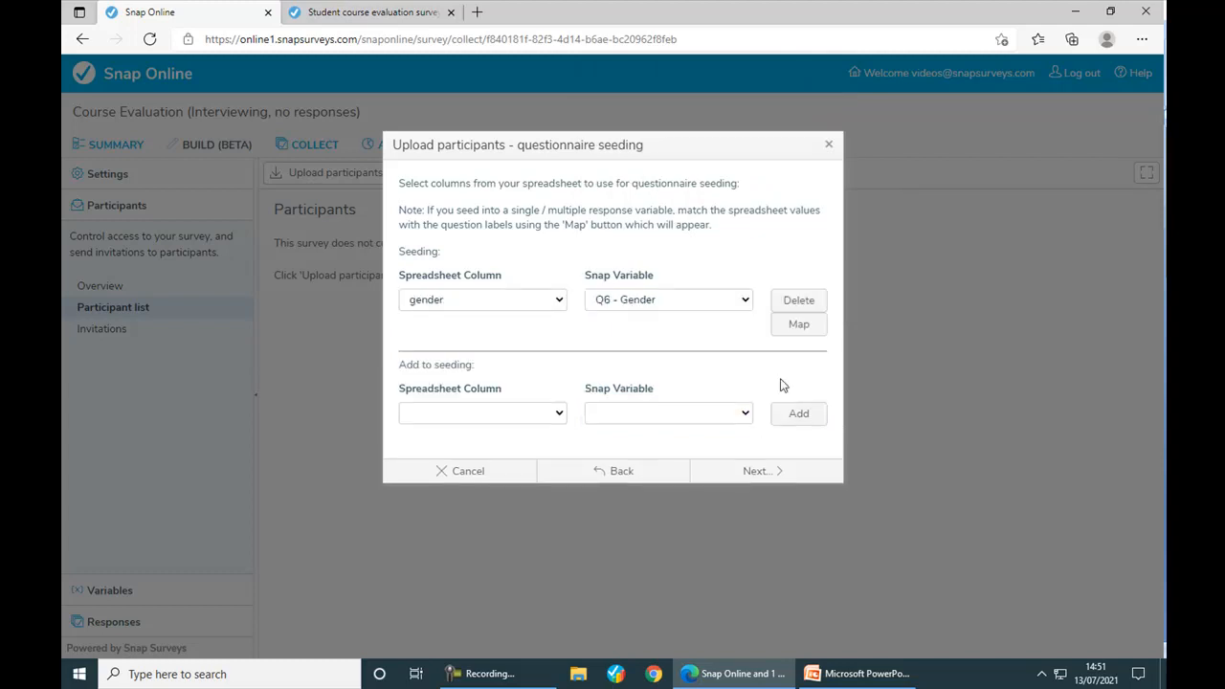
click(799, 327)
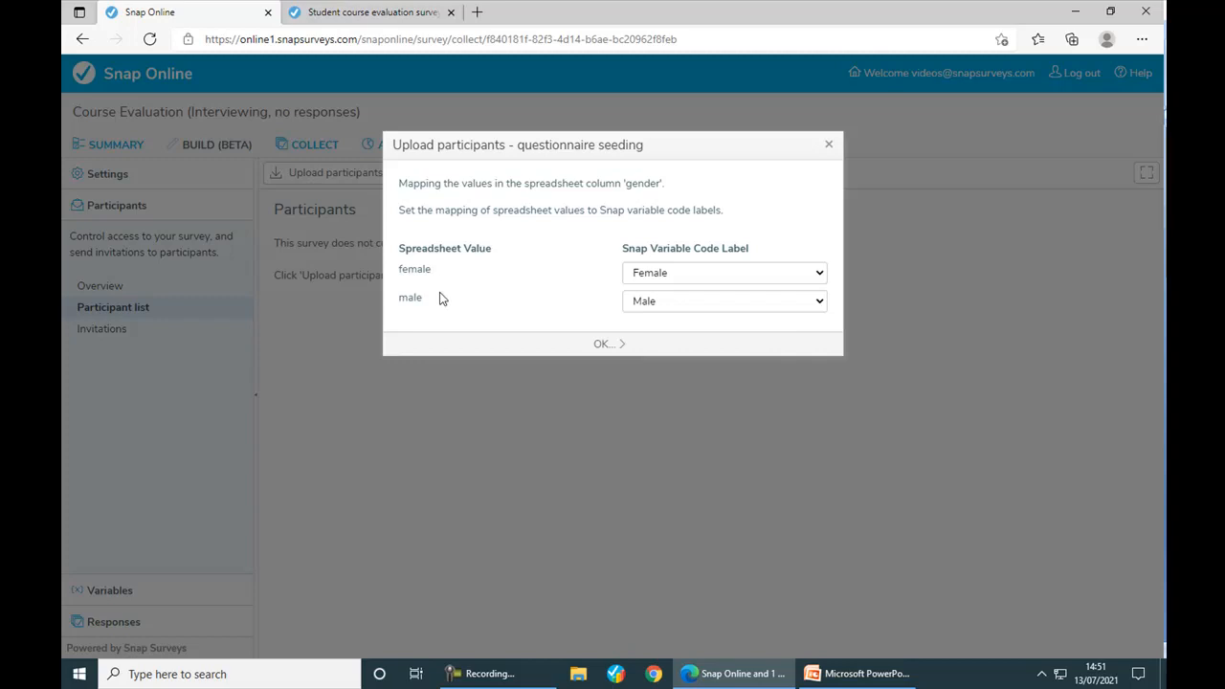
click(671, 279)
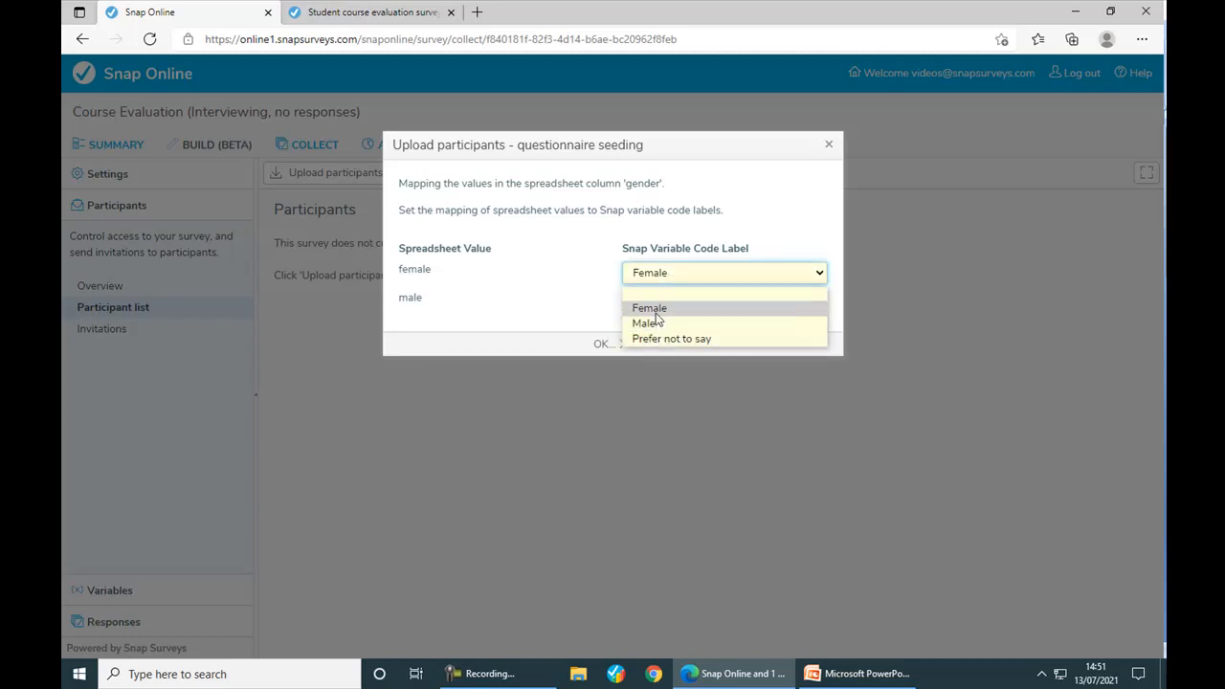
click(656, 315)
click(600, 343)
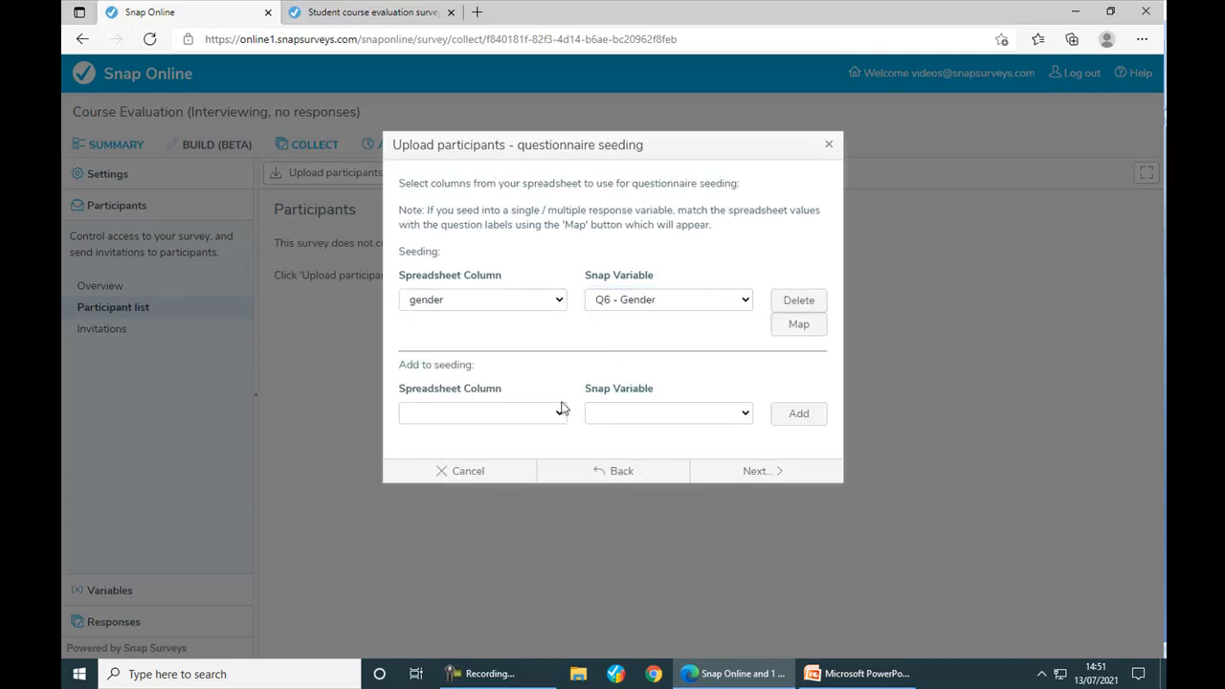
- Seed the course column into Q4 - Training topic and start its value mapping
click(555, 418)
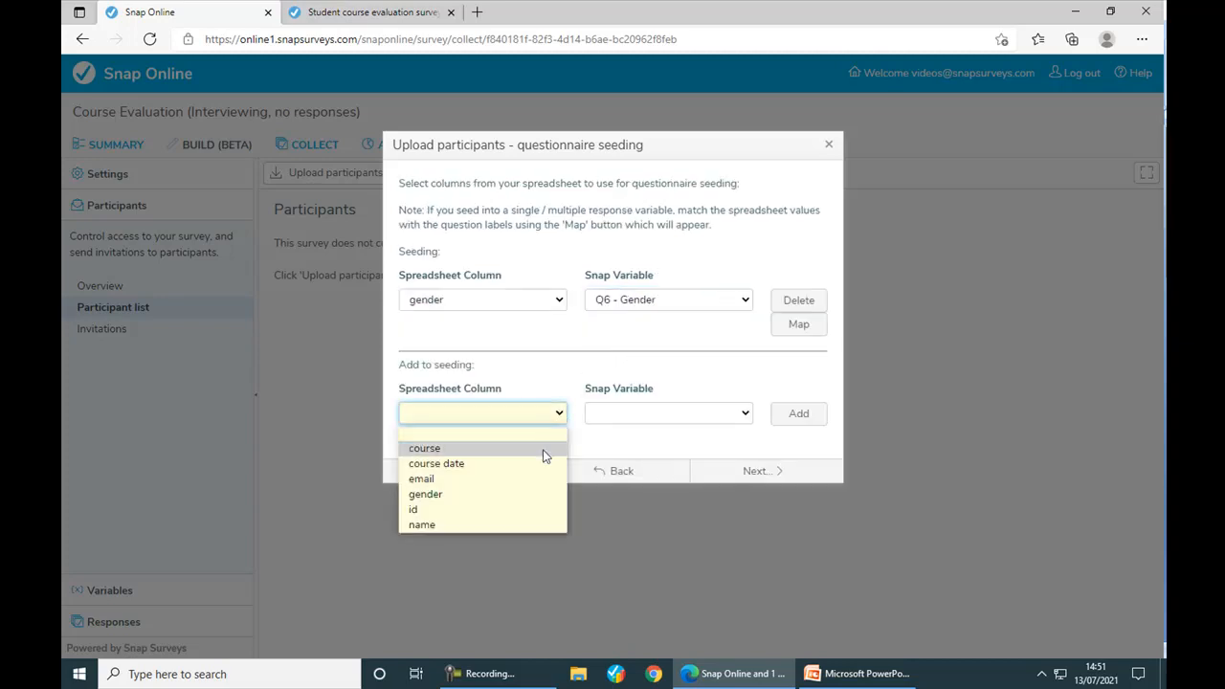
click(543, 455)
click(750, 412)
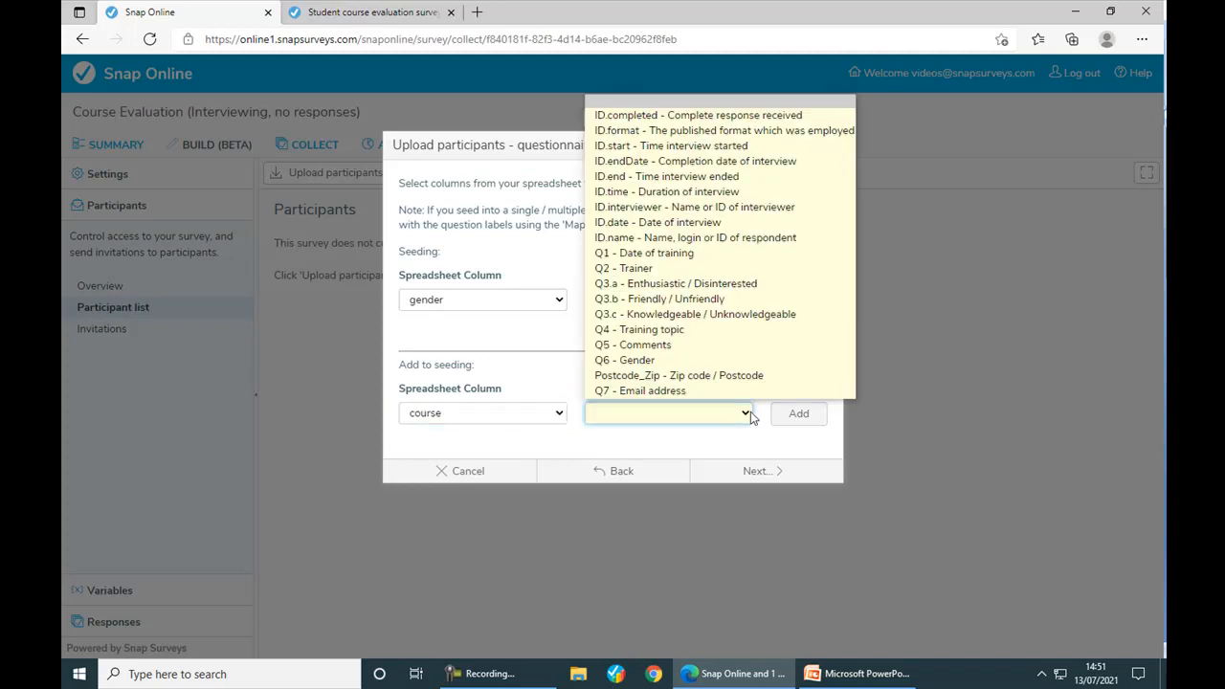
click(751, 330)
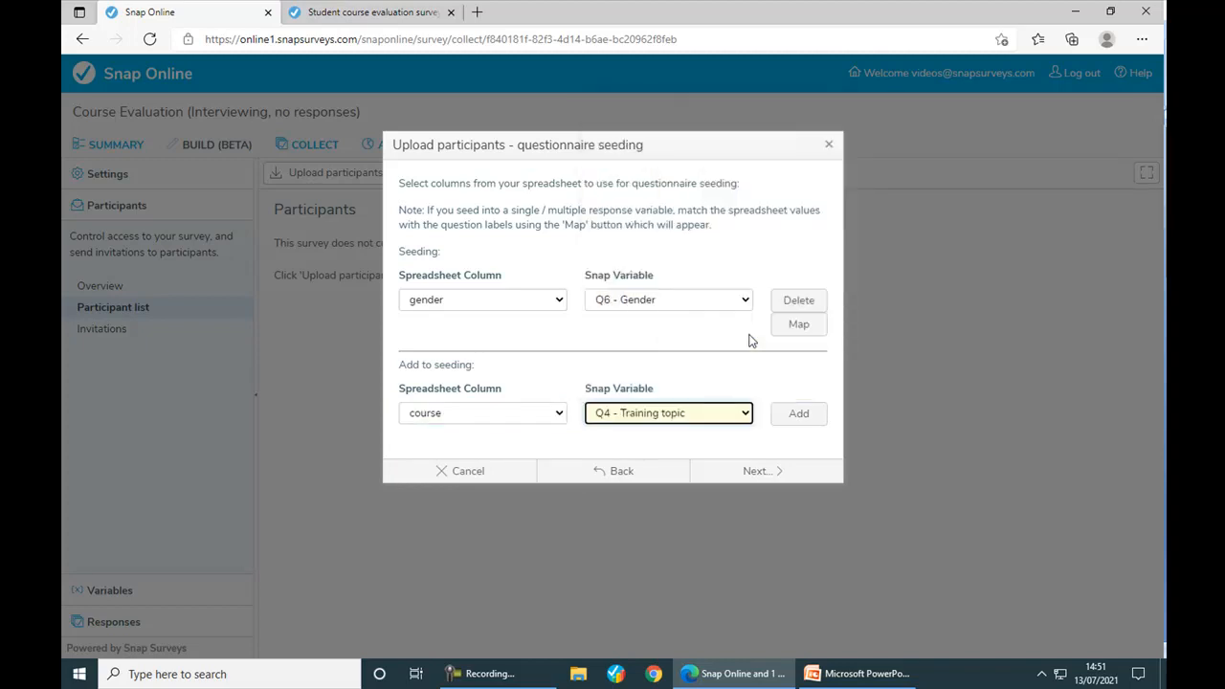
click(793, 417)
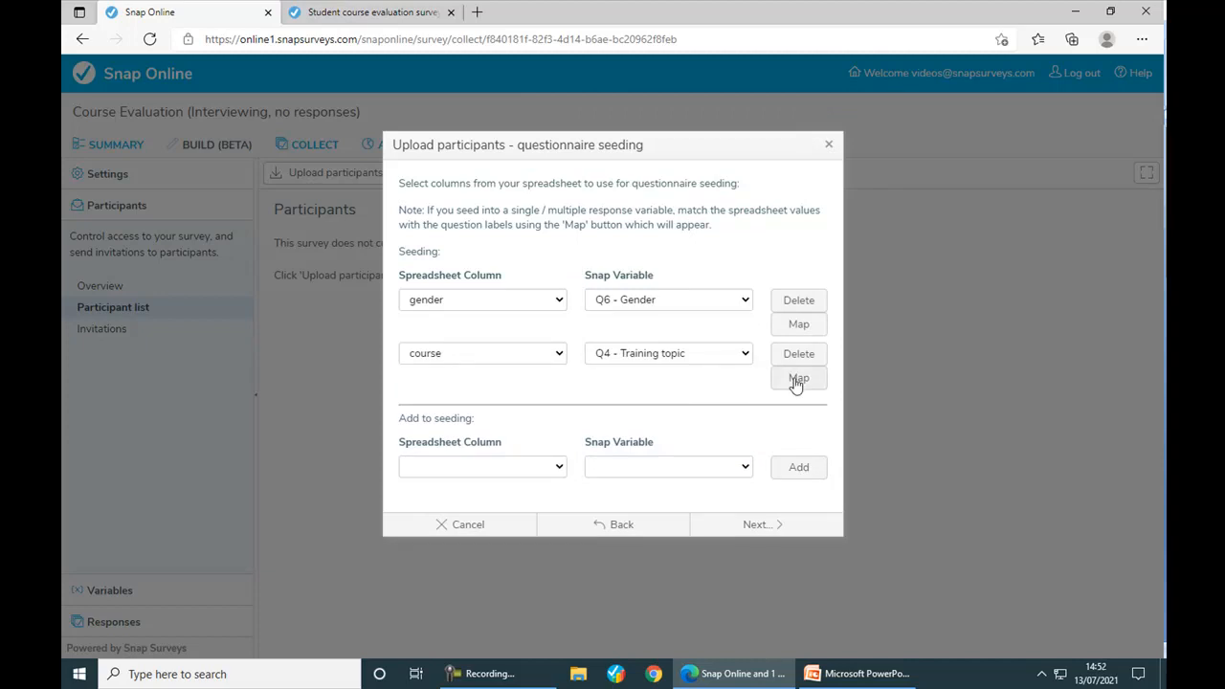
click(796, 381)
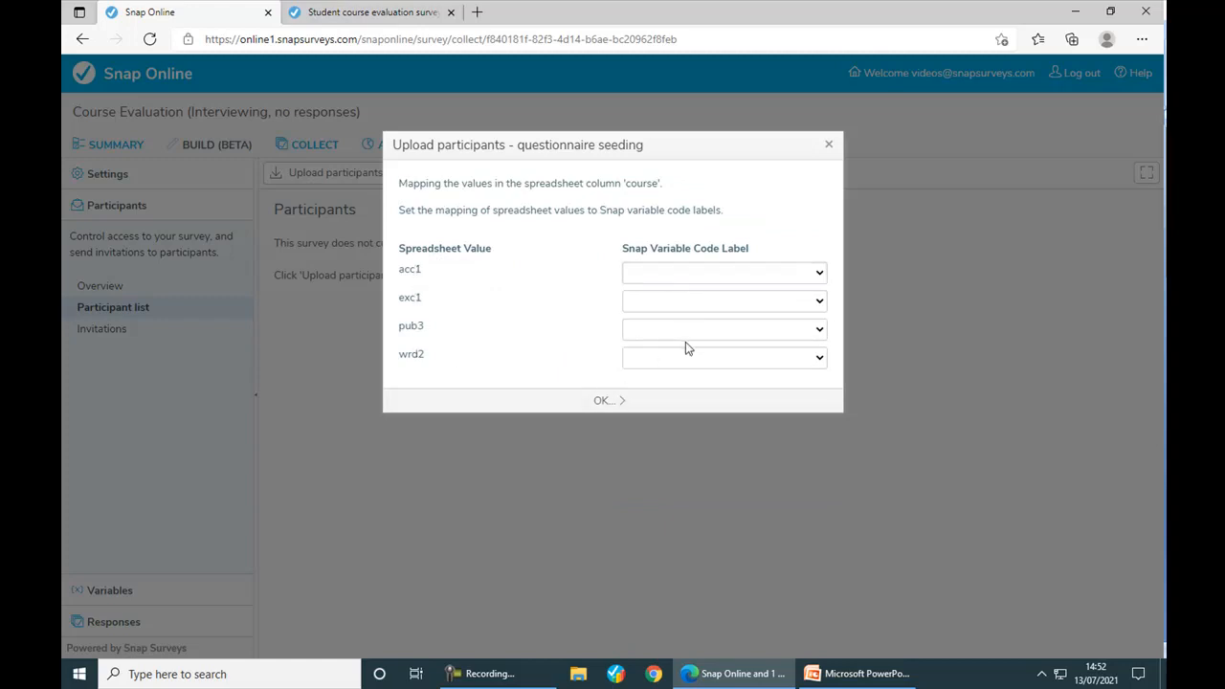
- Map course values acc1=Access, exc1=Excel, pub3=Publisher, wrd2=Word and confirm
click(819, 275)
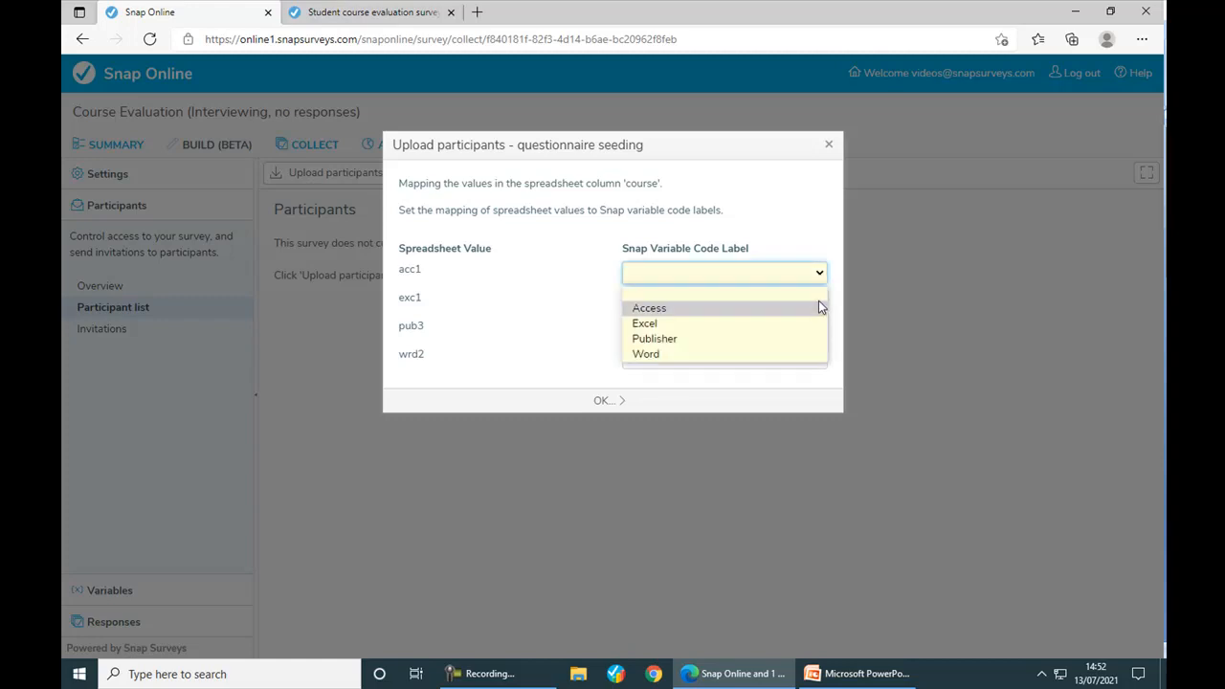
click(818, 302)
click(819, 302)
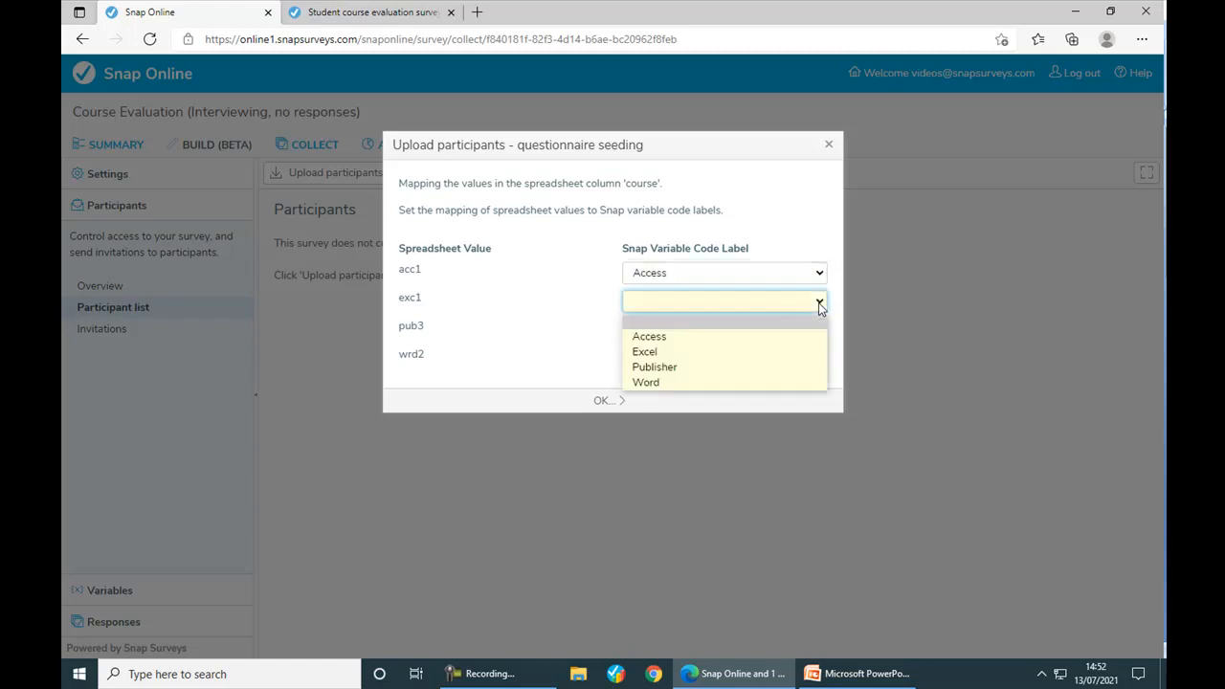
click(813, 351)
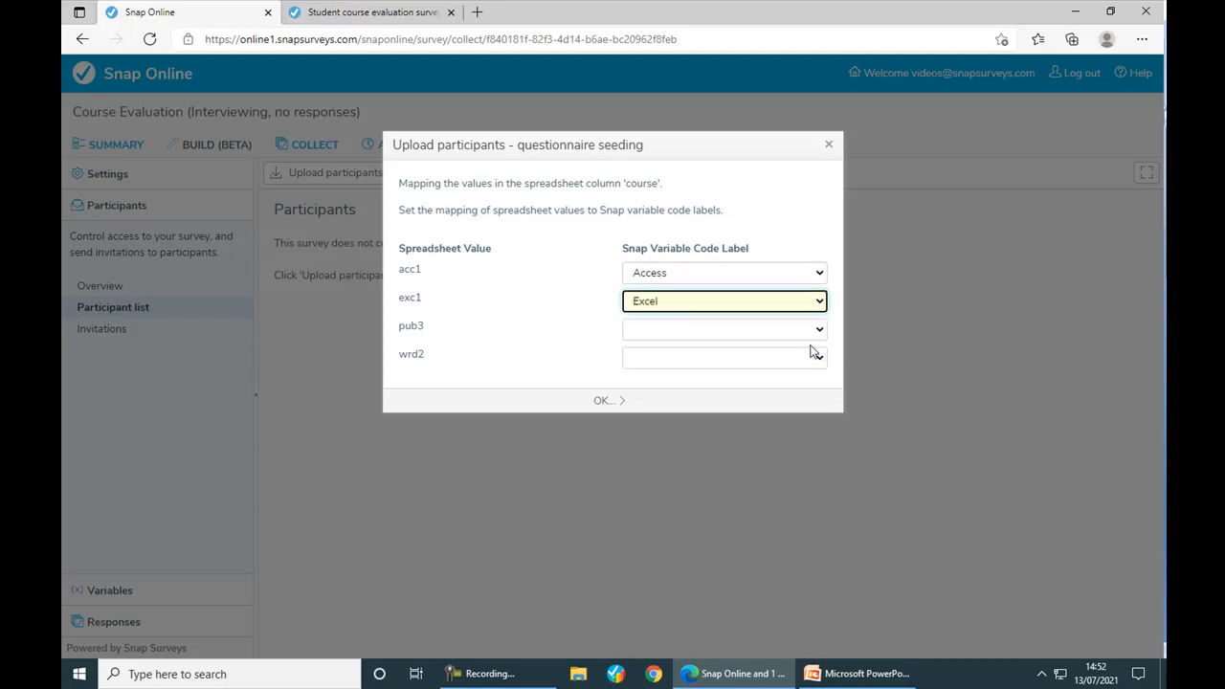
click(818, 329)
click(796, 396)
click(813, 358)
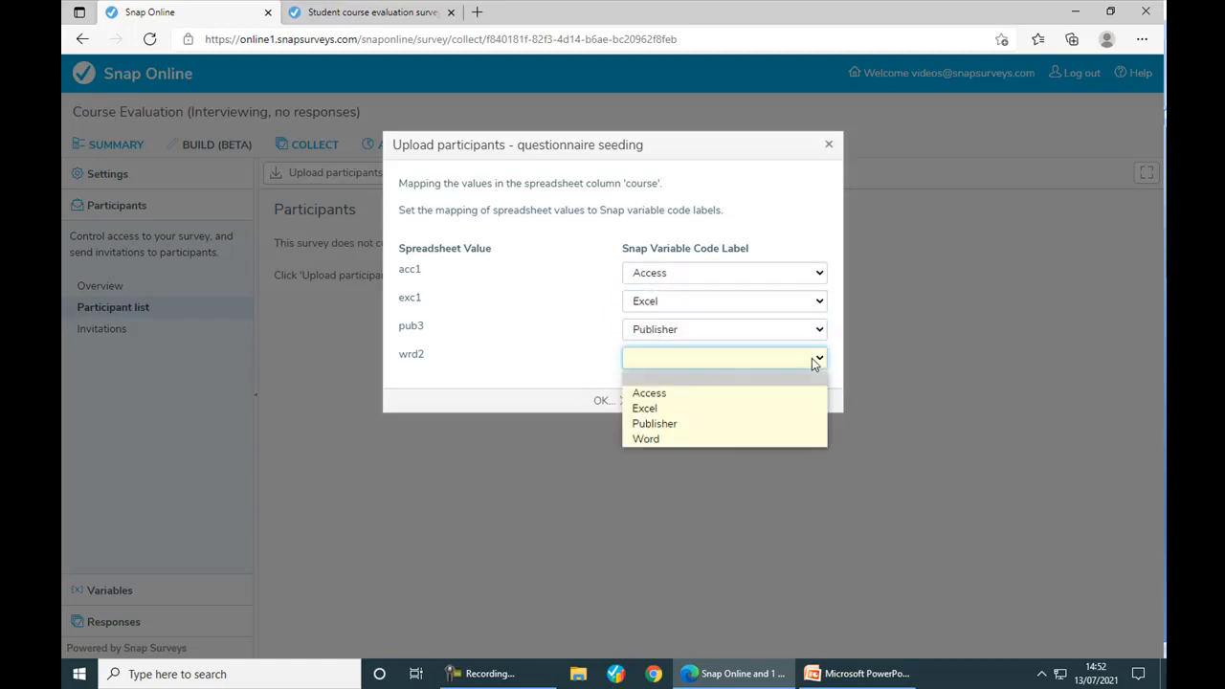
click(787, 438)
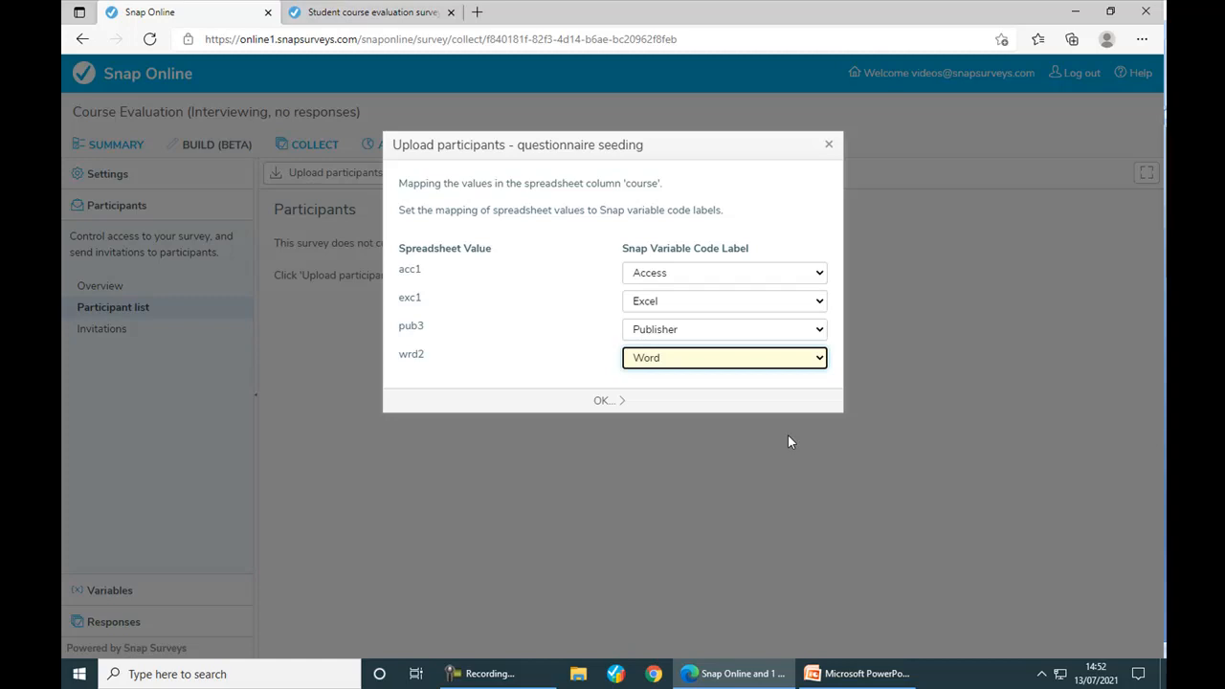
click(610, 402)
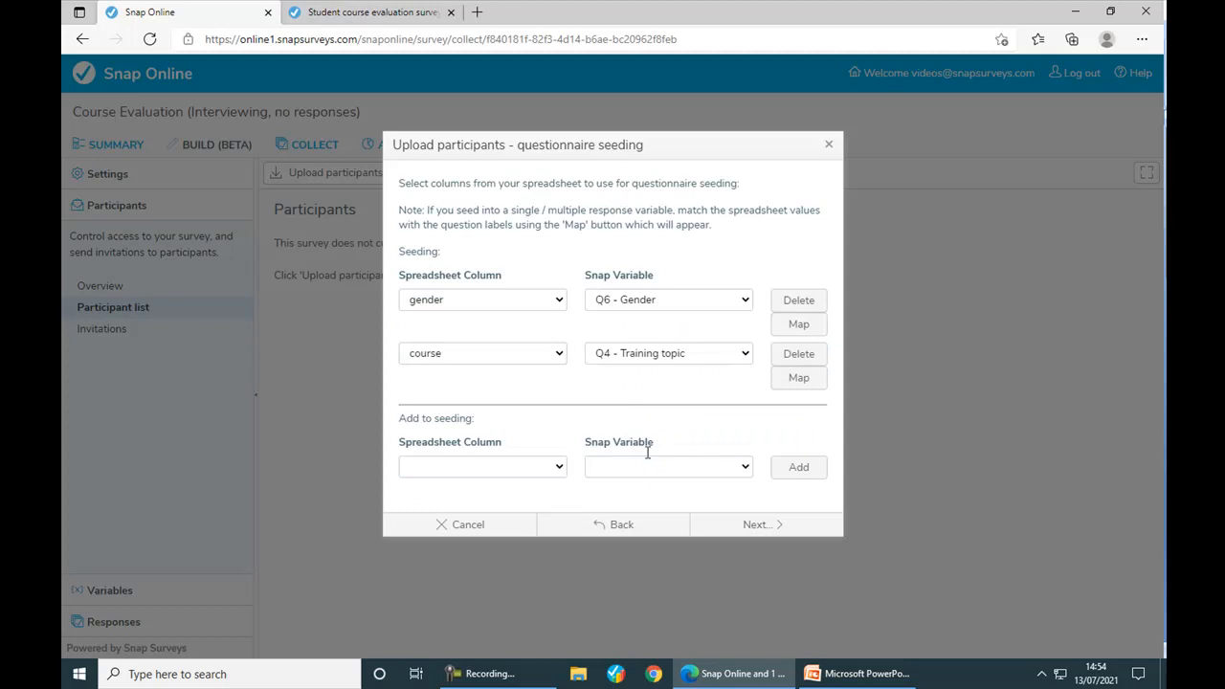
- Upload the four Training Delegates participants and close the results
click(761, 522)
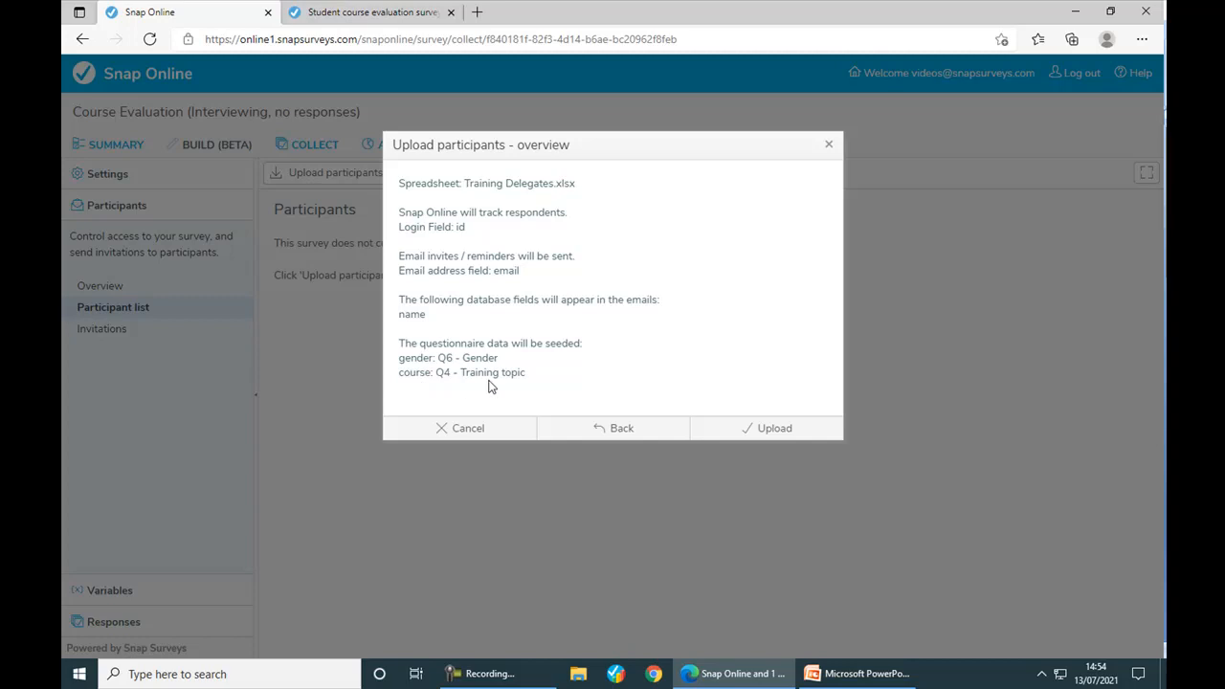
click(777, 429)
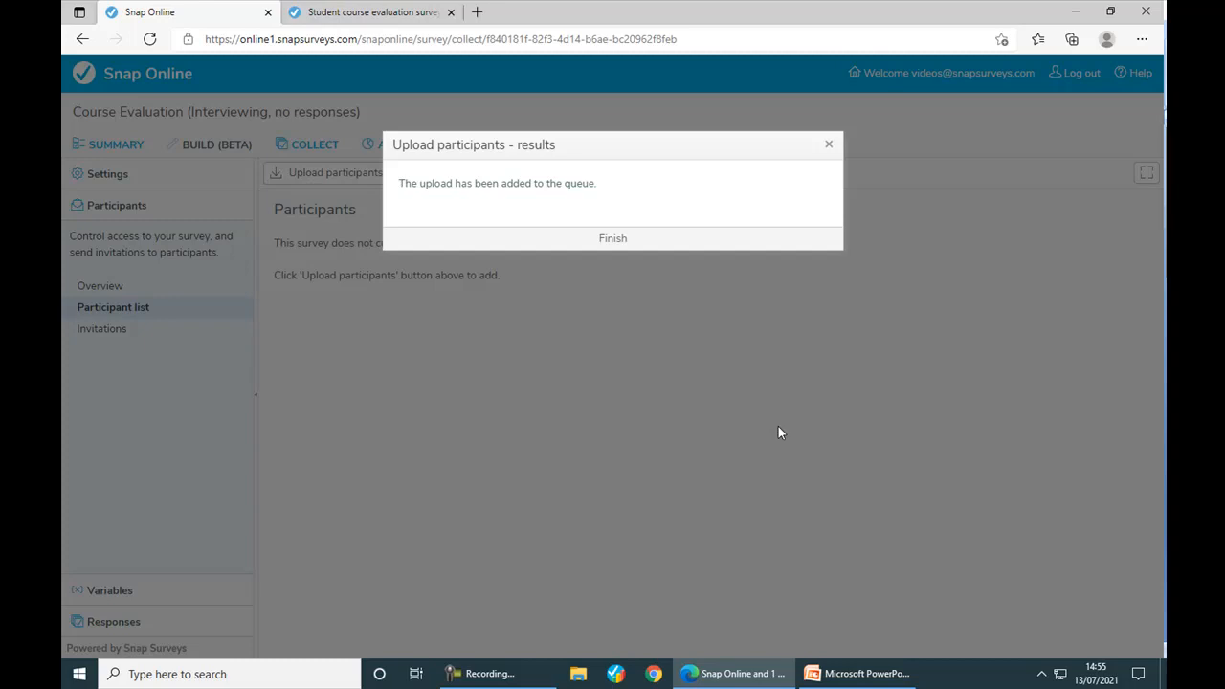
click(613, 238)
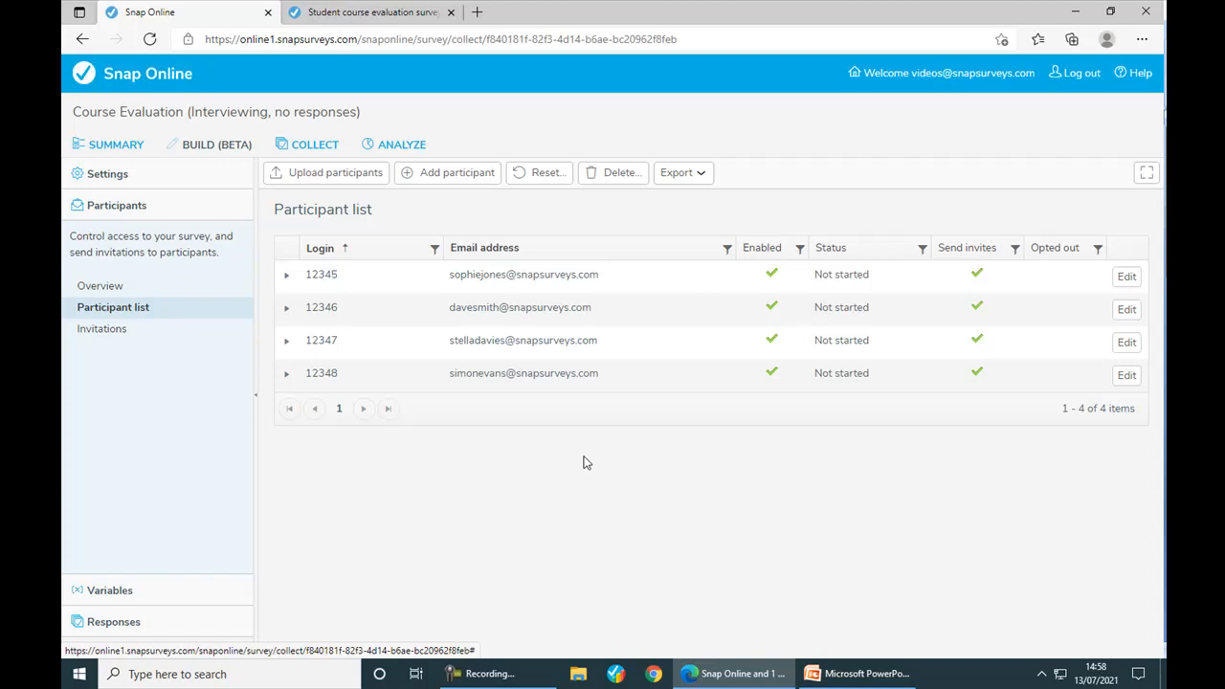
- Preview the second participant's questionnaire, verifying Publisher and Male are prefilled
click(286, 310)
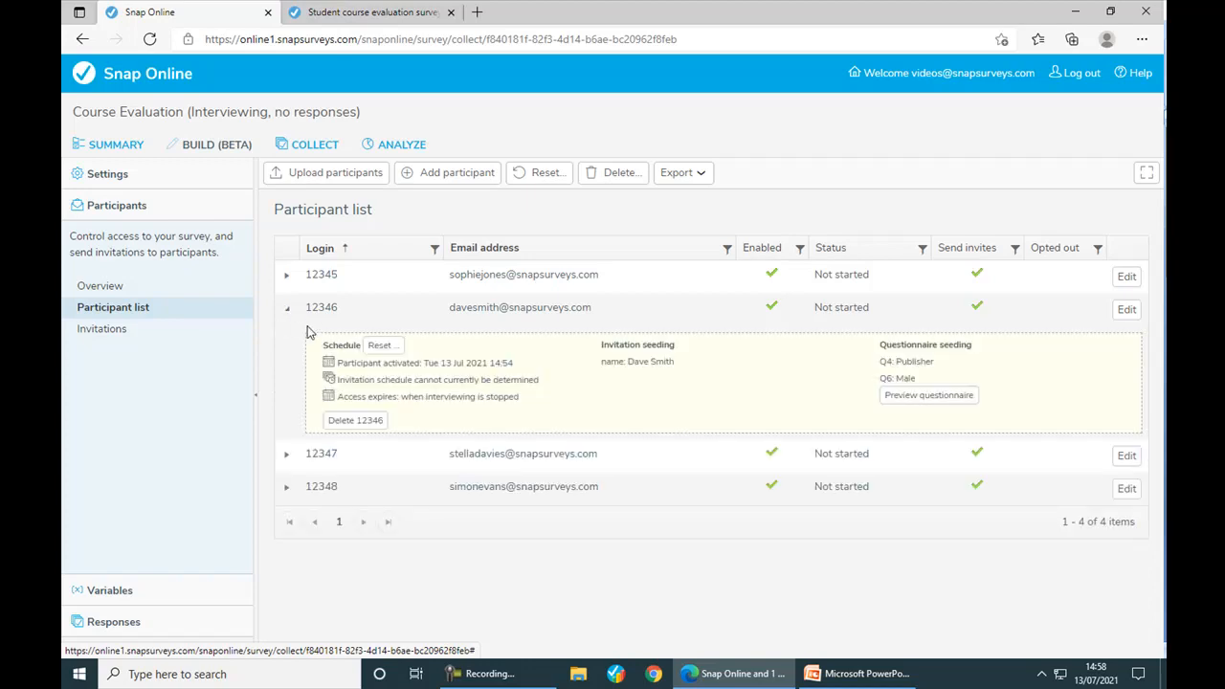
click(916, 396)
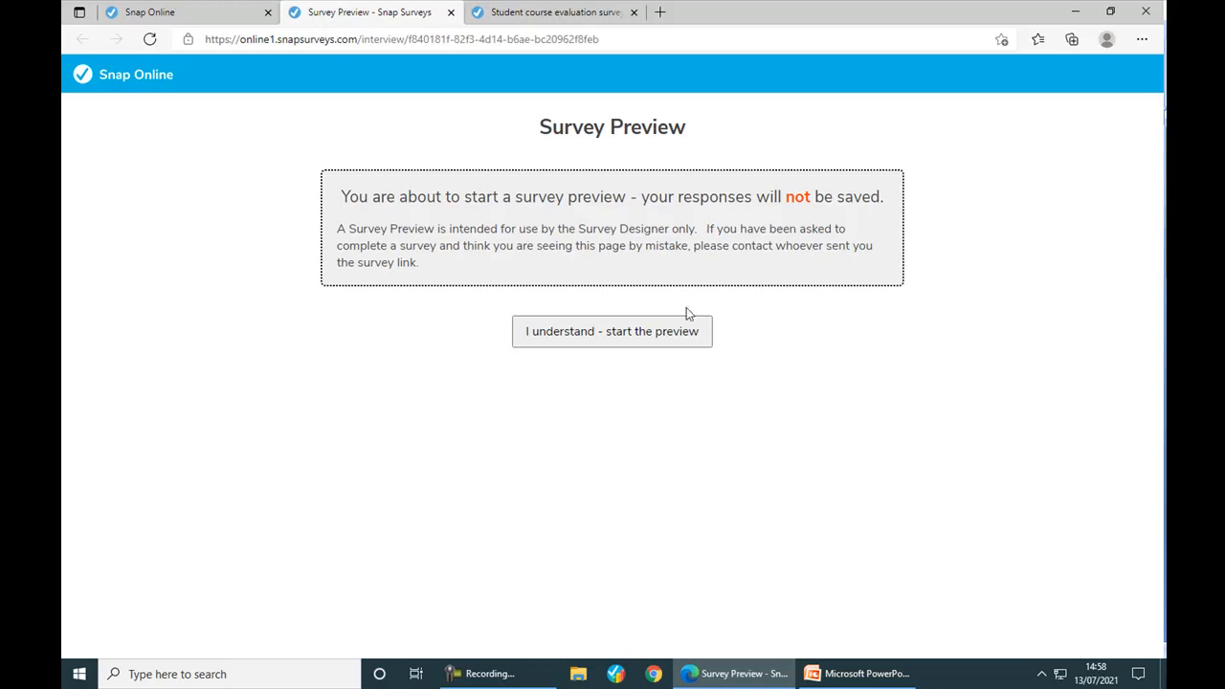
click(648, 332)
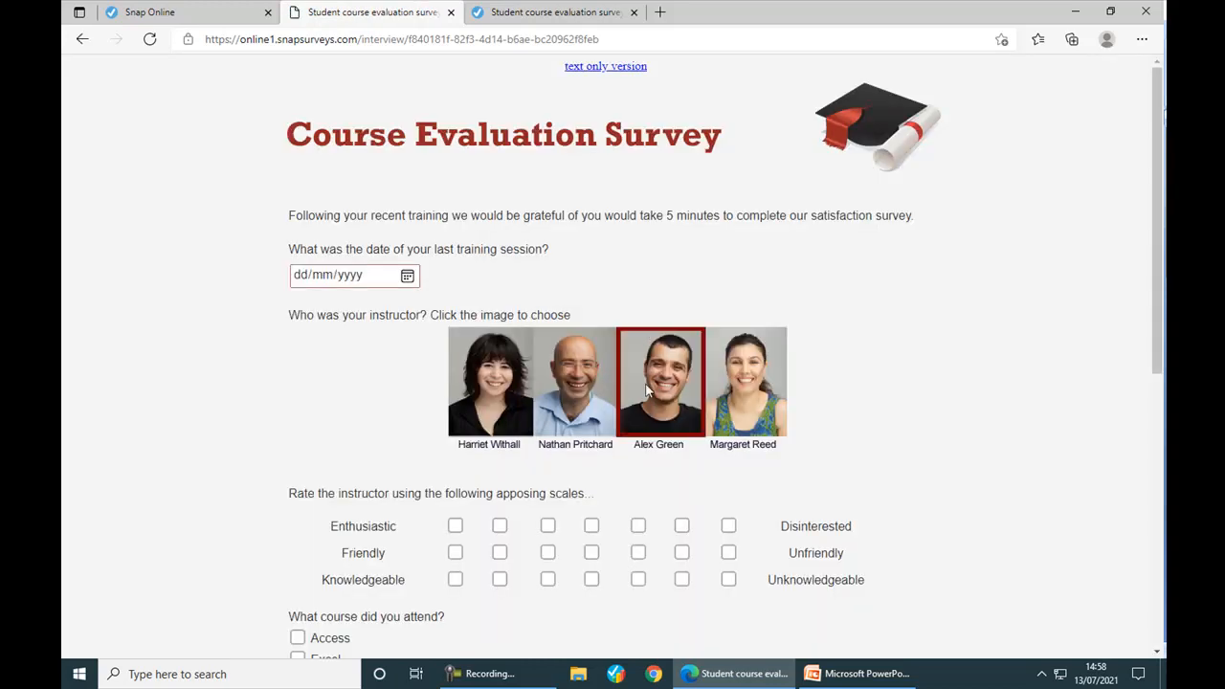
scroll(645, 477, down, 2)
scroll(645, 476, down, 1)
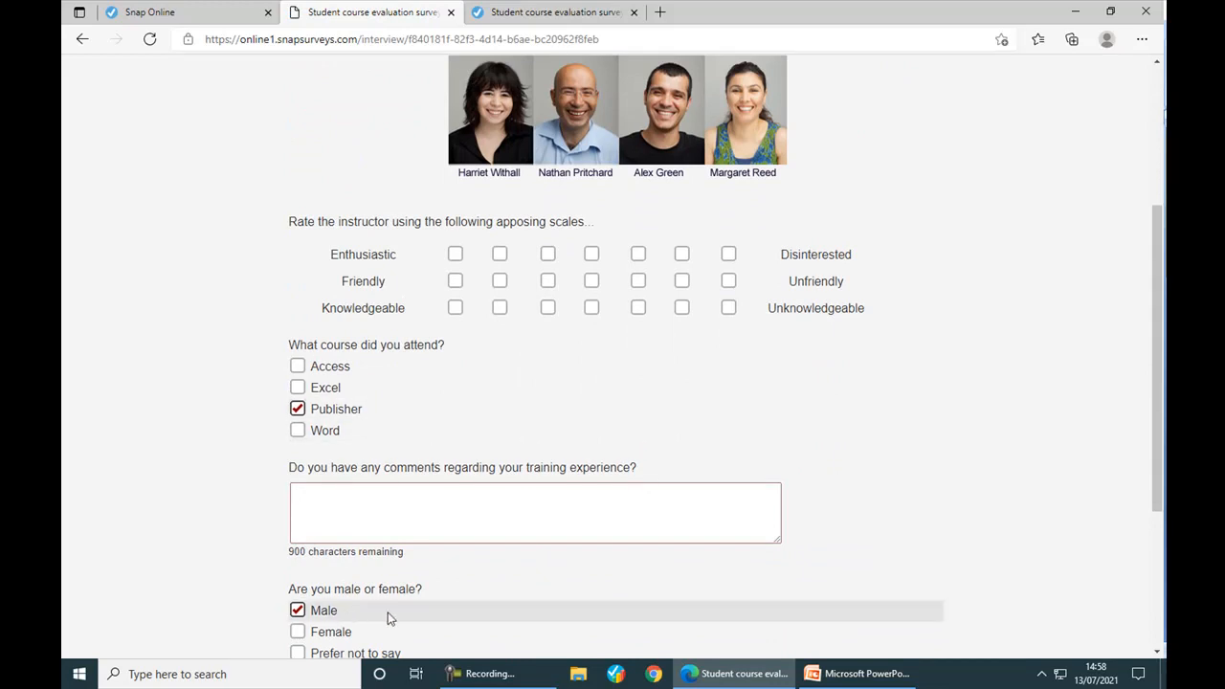
click(450, 14)
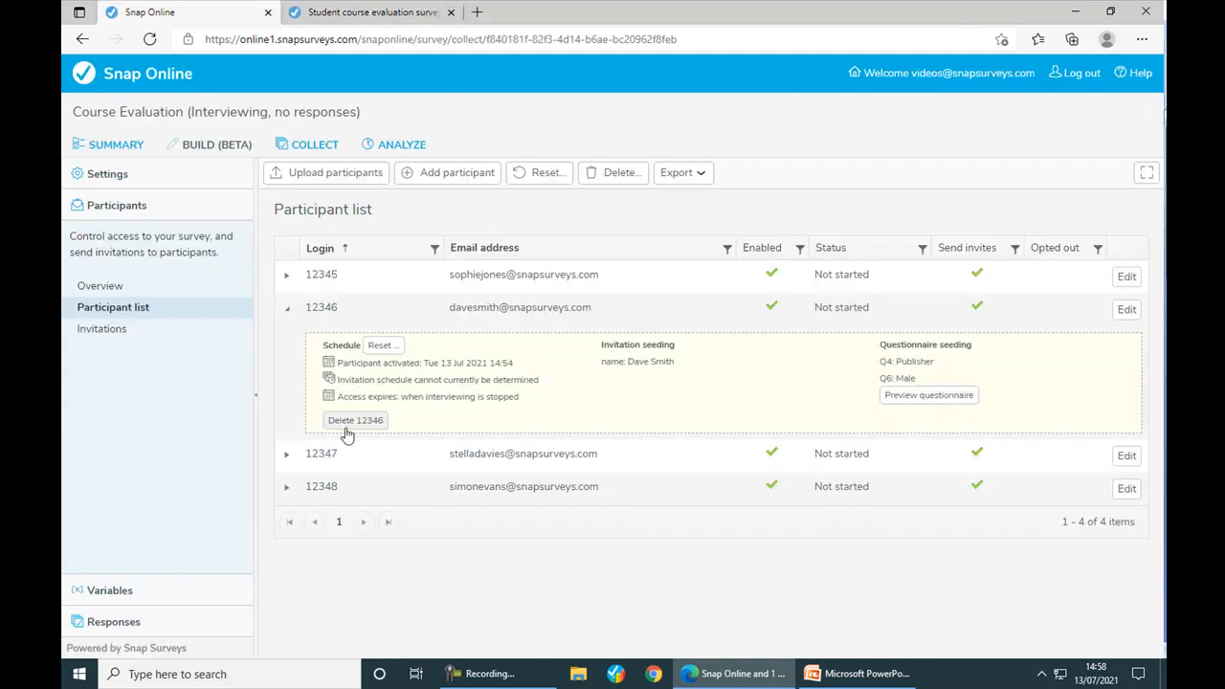
- Collapse the second participant's row, then review its details in Edit participant without changing anything
click(286, 307)
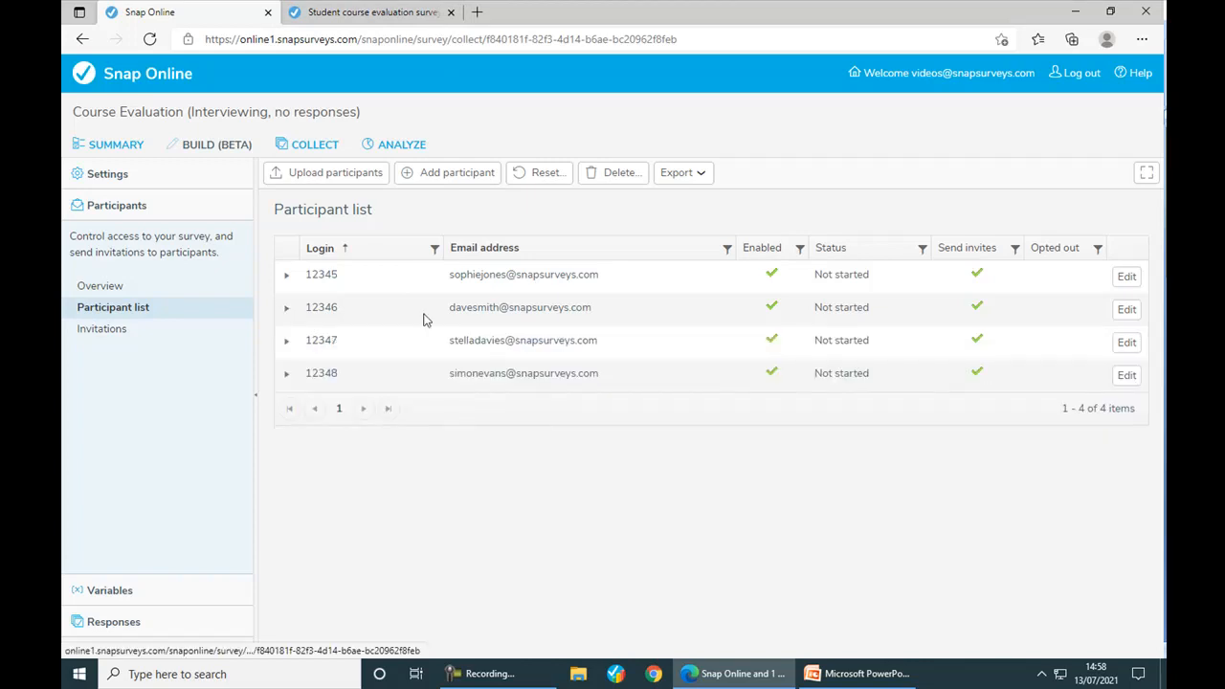
click(1129, 312)
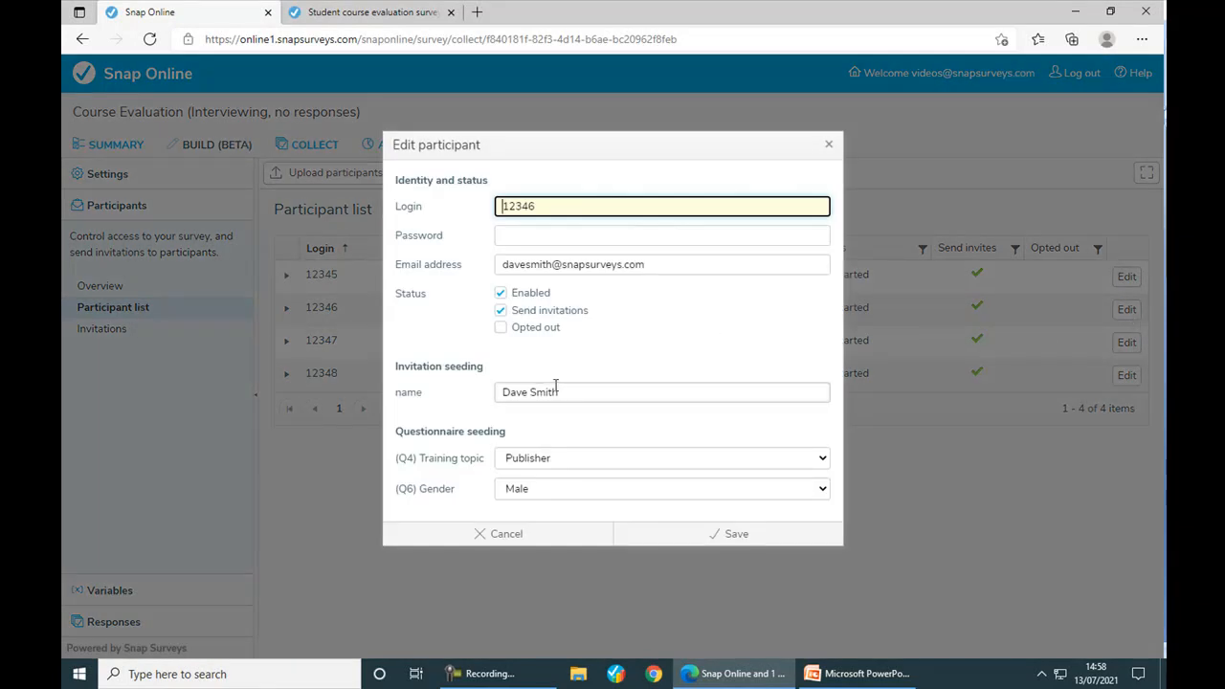
drag(559, 393, 495, 392)
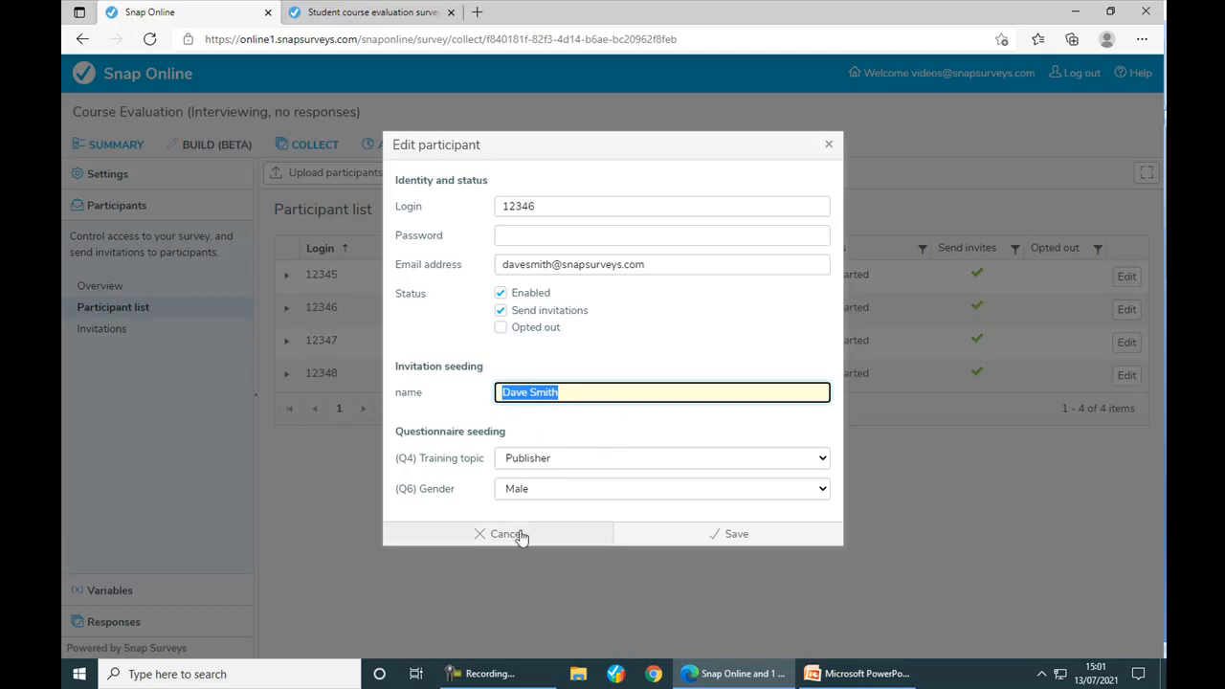
click(506, 534)
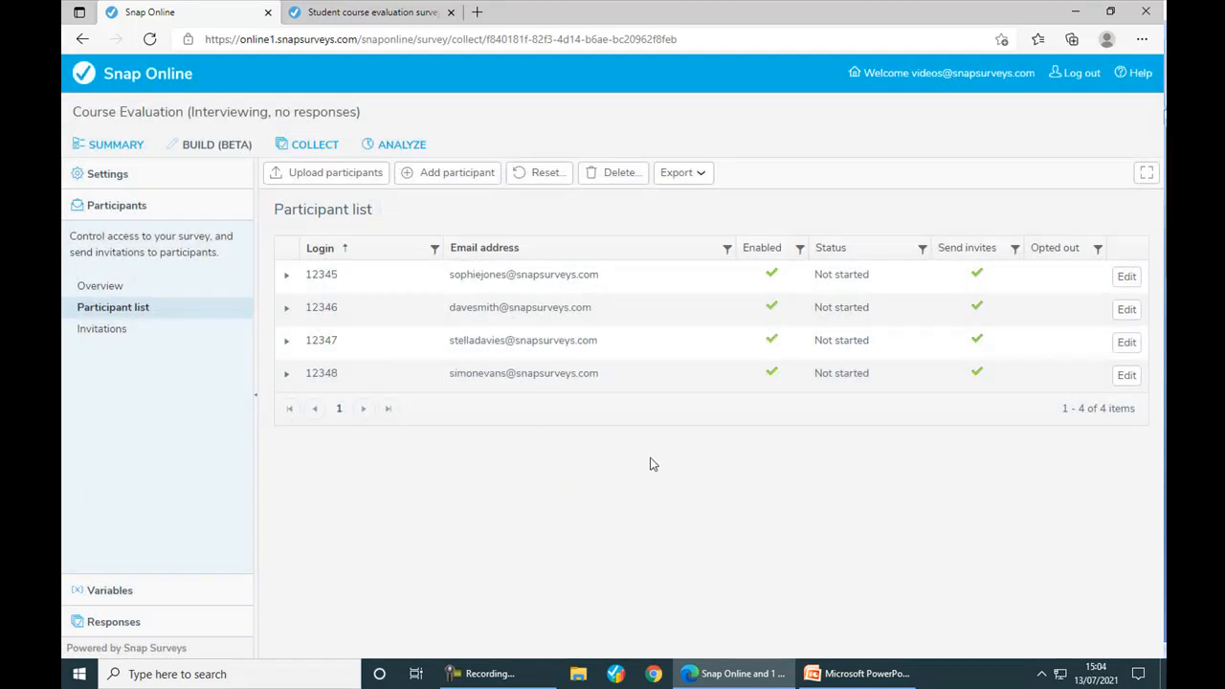
click(708, 177)
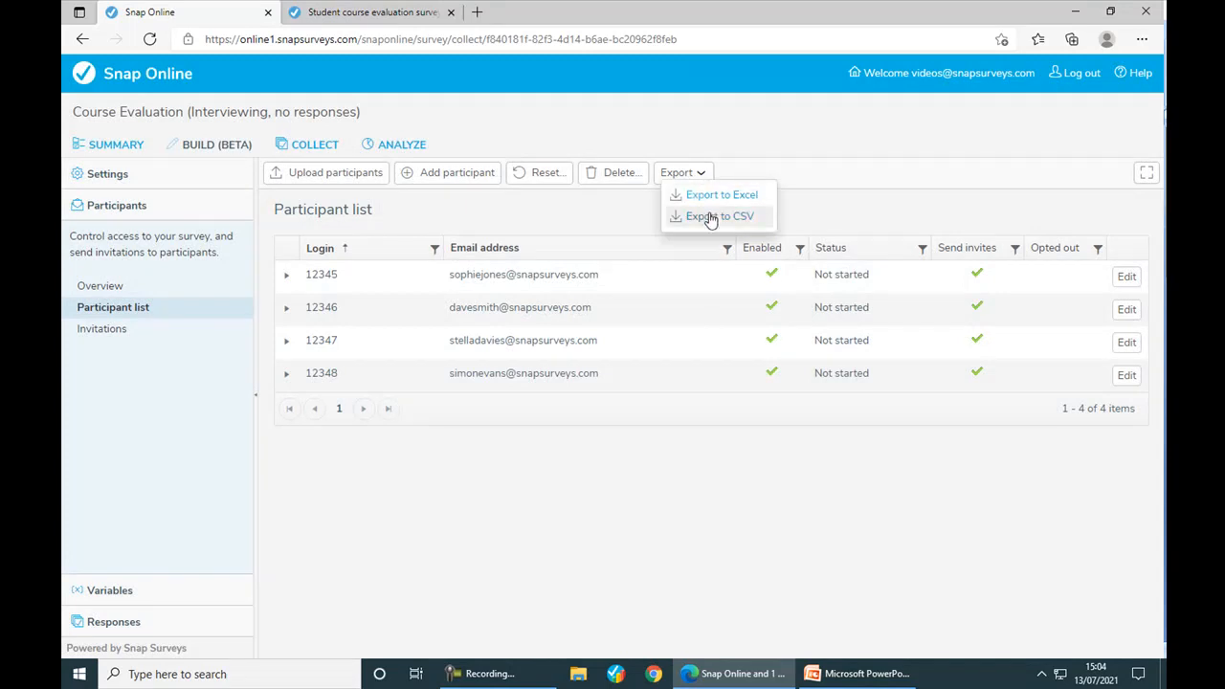
click(612, 176)
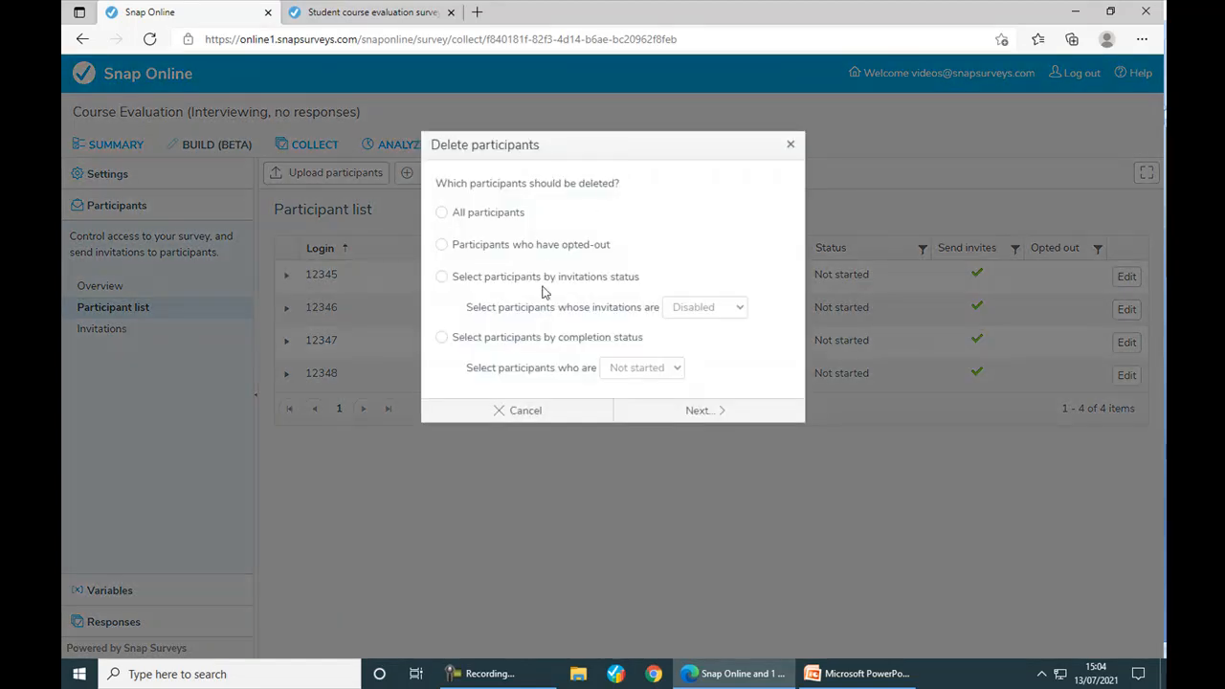
click(442, 245)
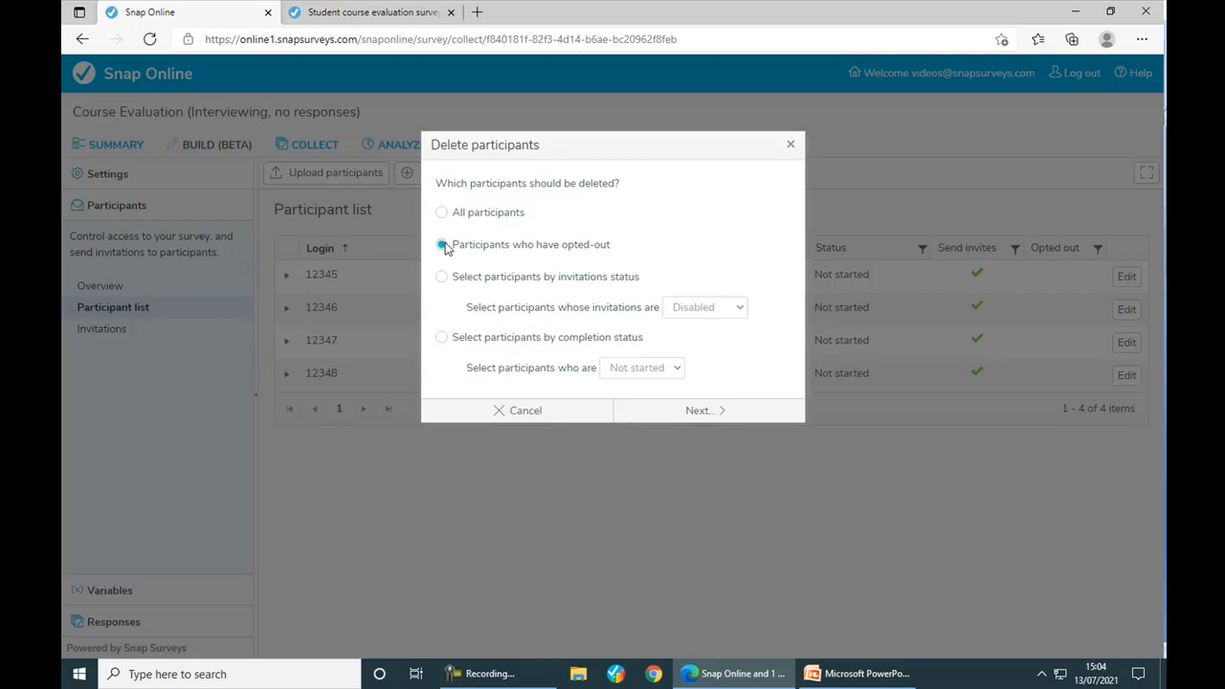
click(441, 338)
click(609, 369)
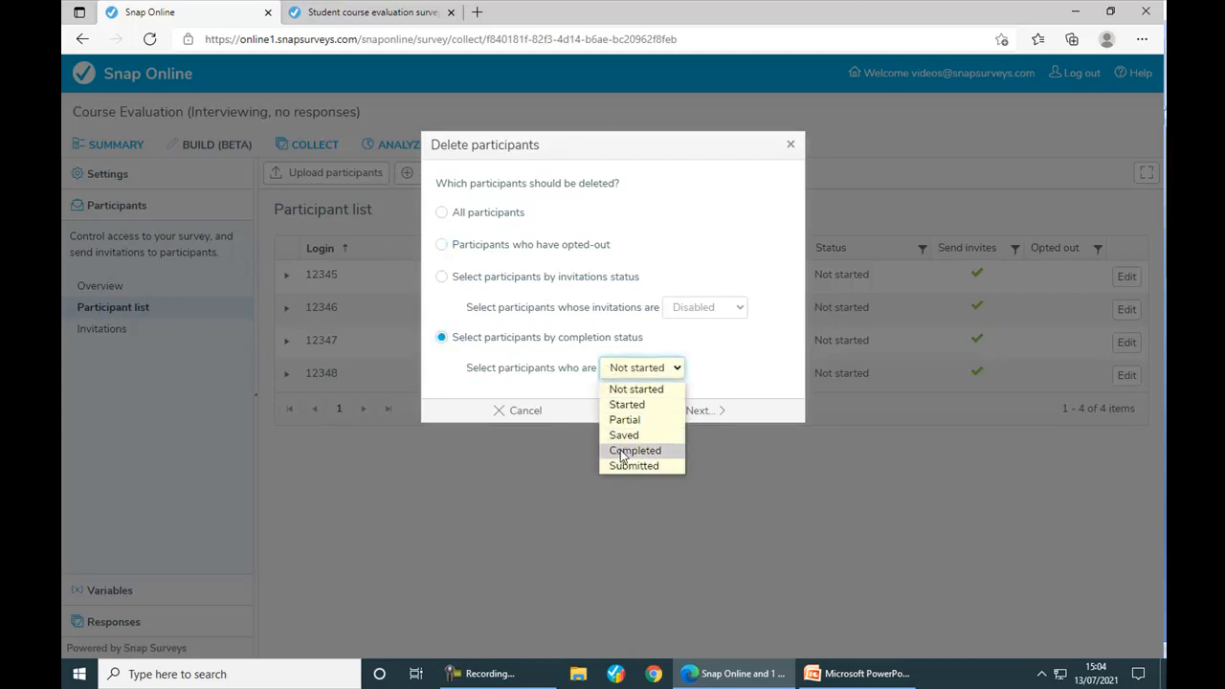
click(517, 410)
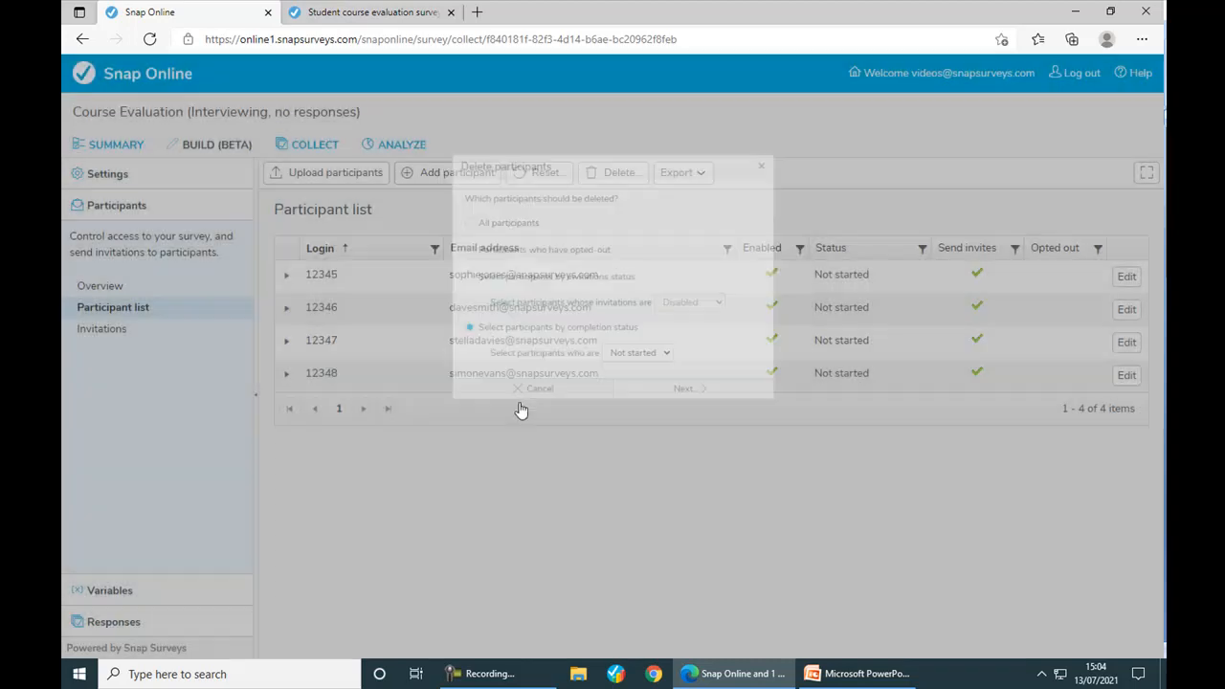
click(544, 175)
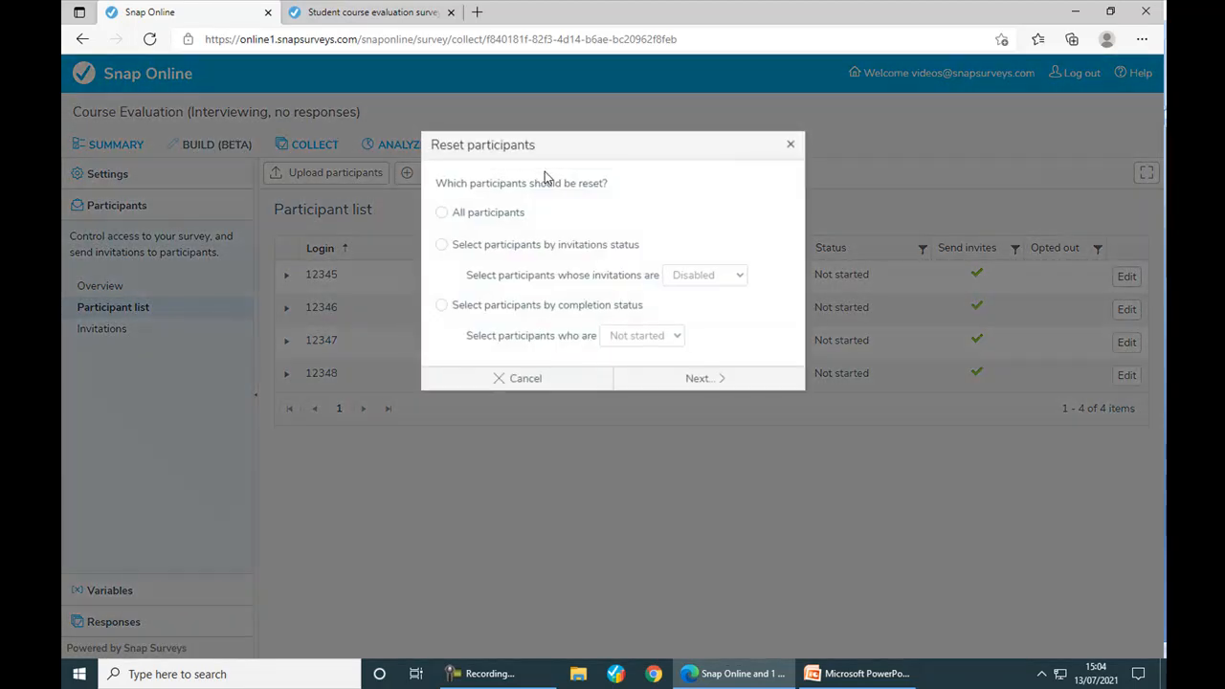
click(443, 305)
click(629, 336)
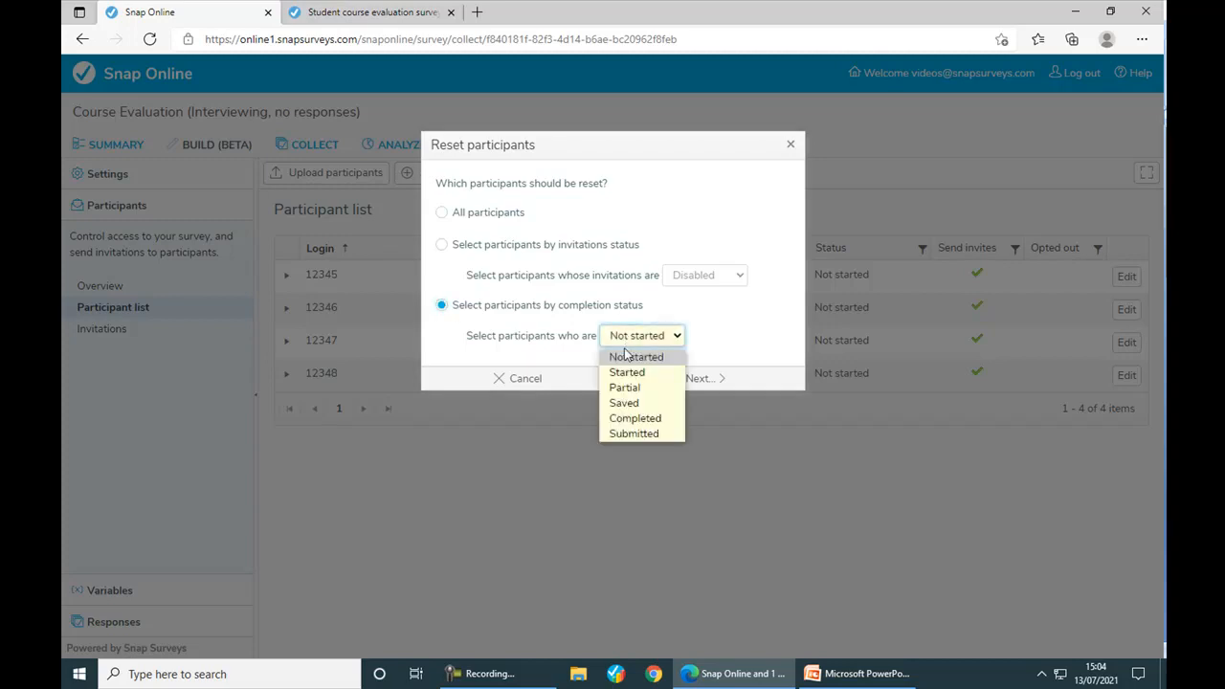
click(627, 421)
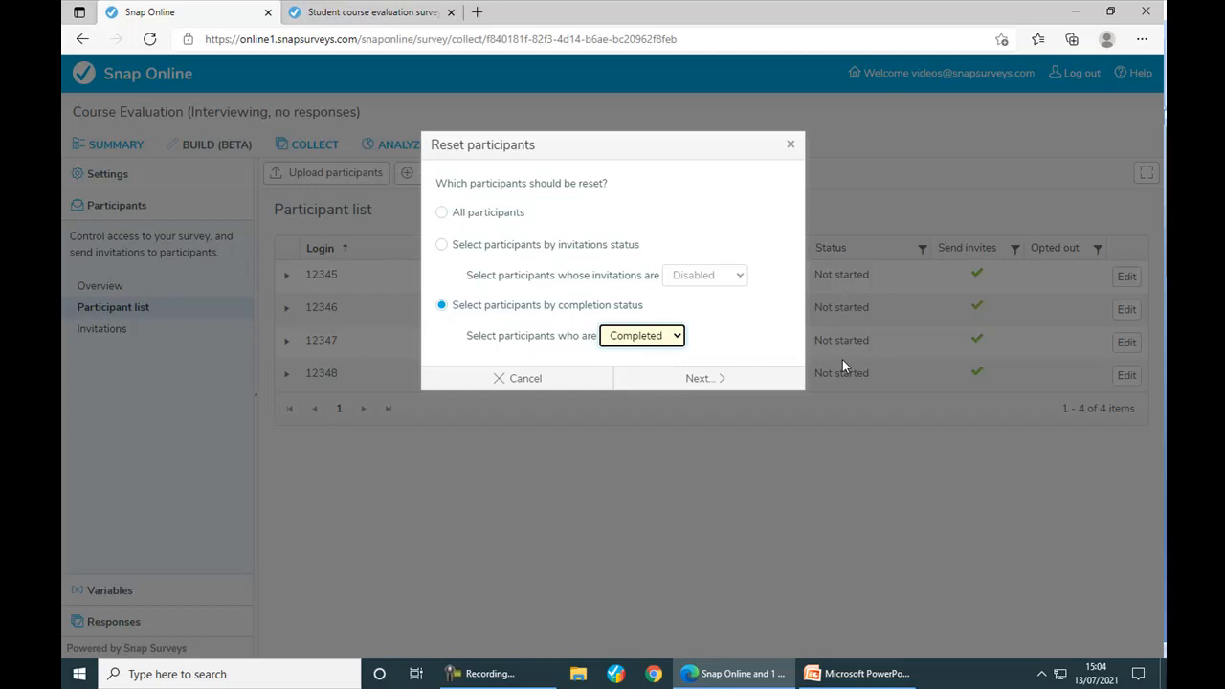
click(551, 381)
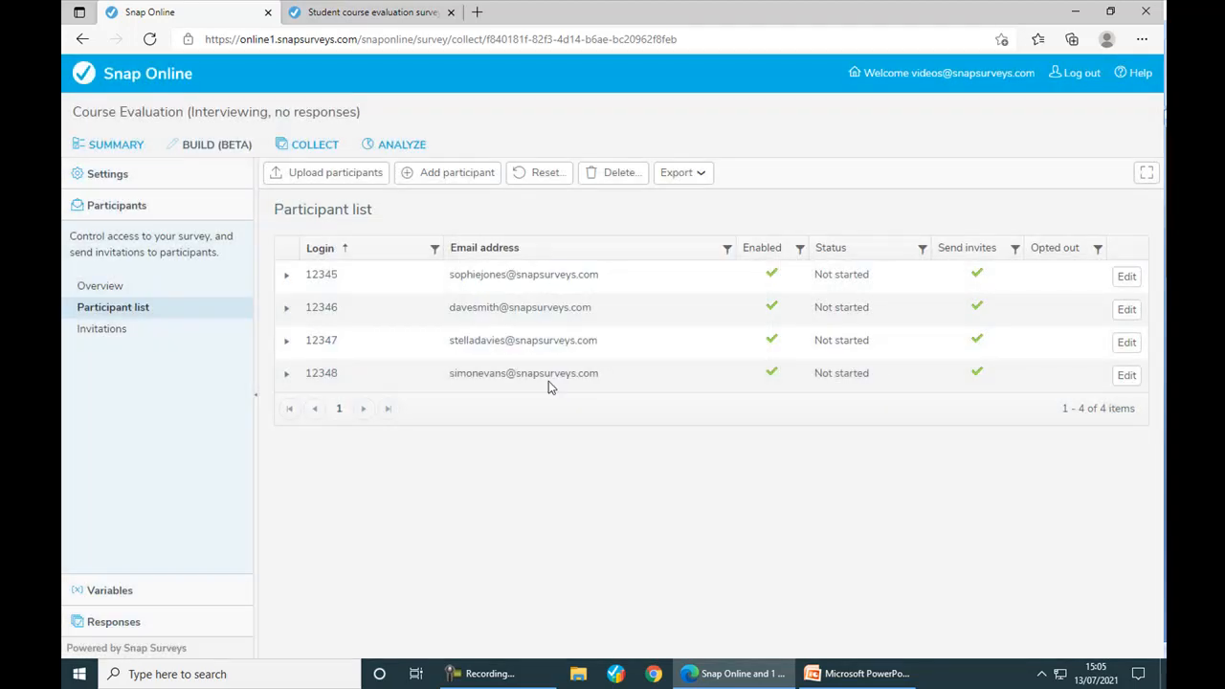
- Start a new participant with a login ID and email address, with invitations enabled
click(450, 180)
text(12349)
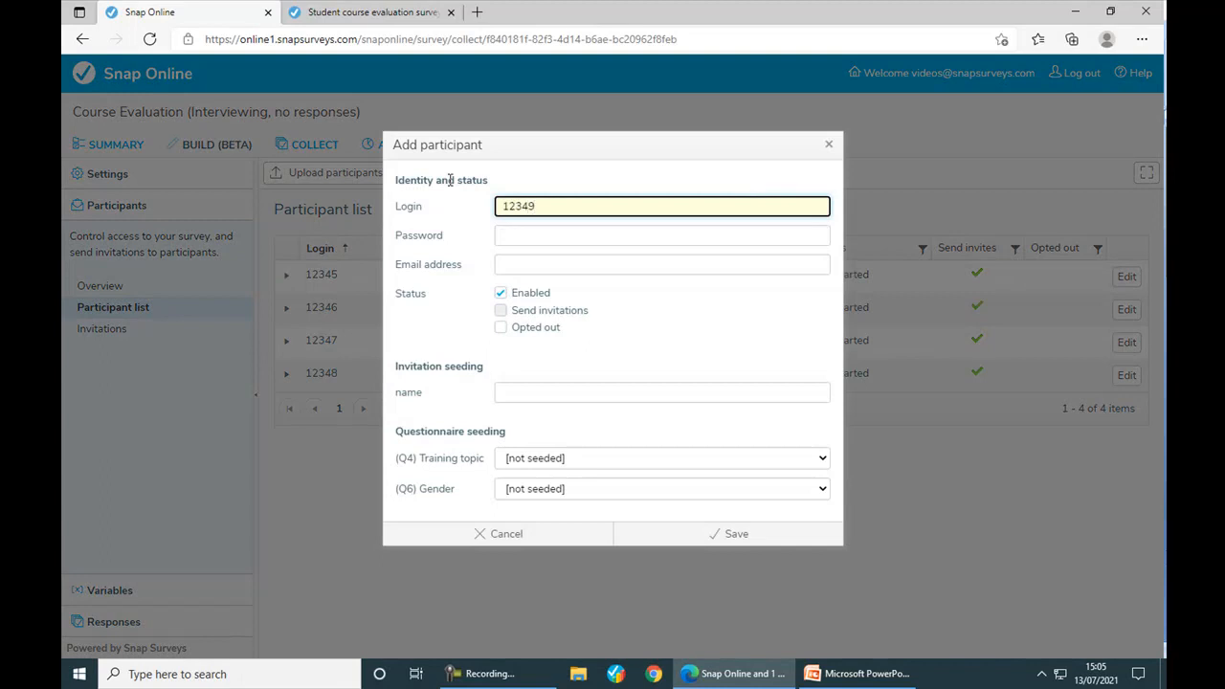
key(Tab)
key(Tab)
text(t)
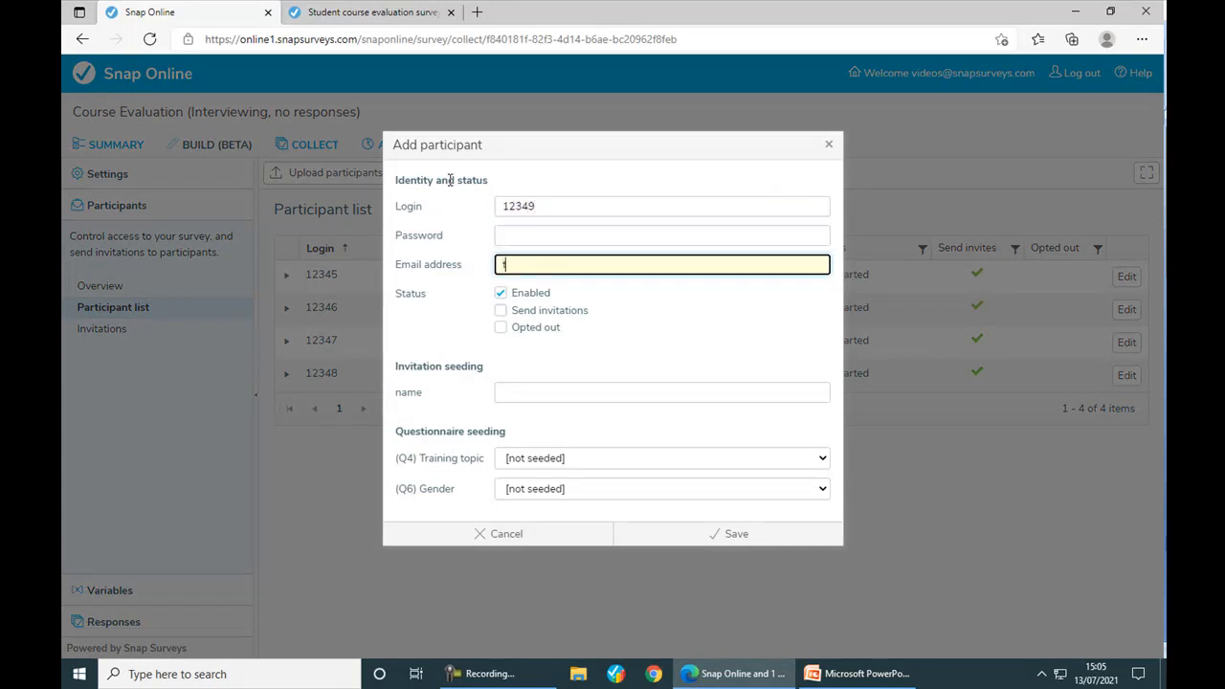
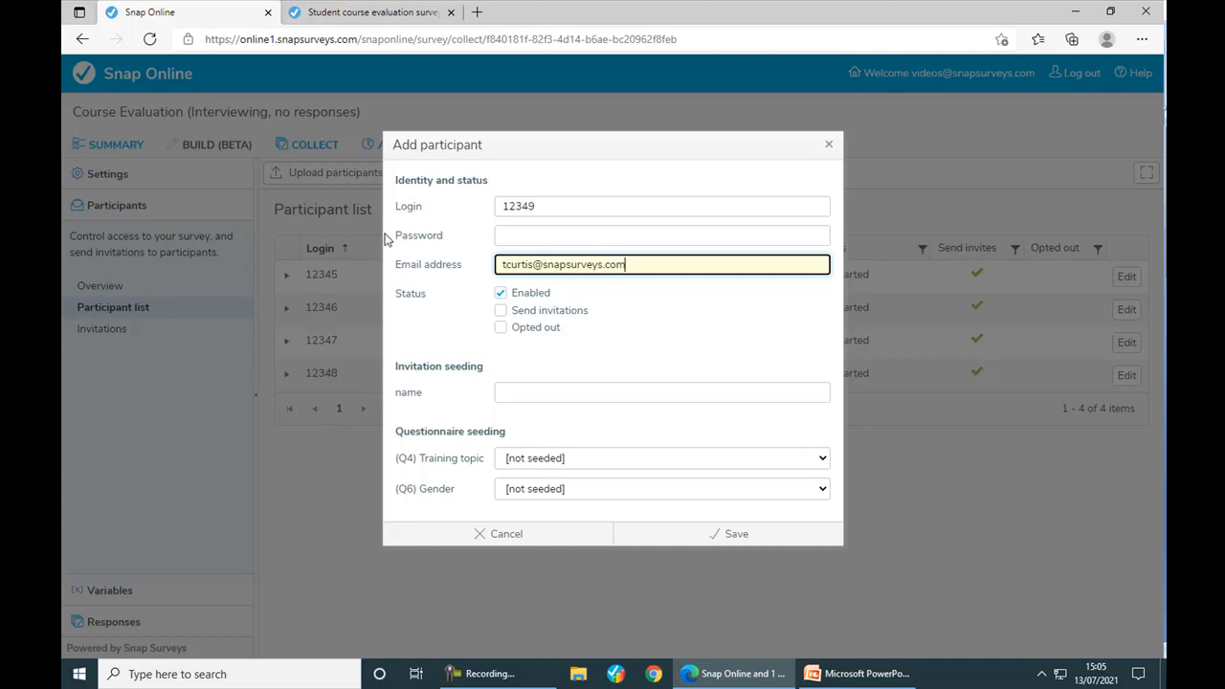
click(502, 312)
- Enter the participant's first name, choose training topic Excel and gender Male, and save
click(534, 393)
text(Tony)
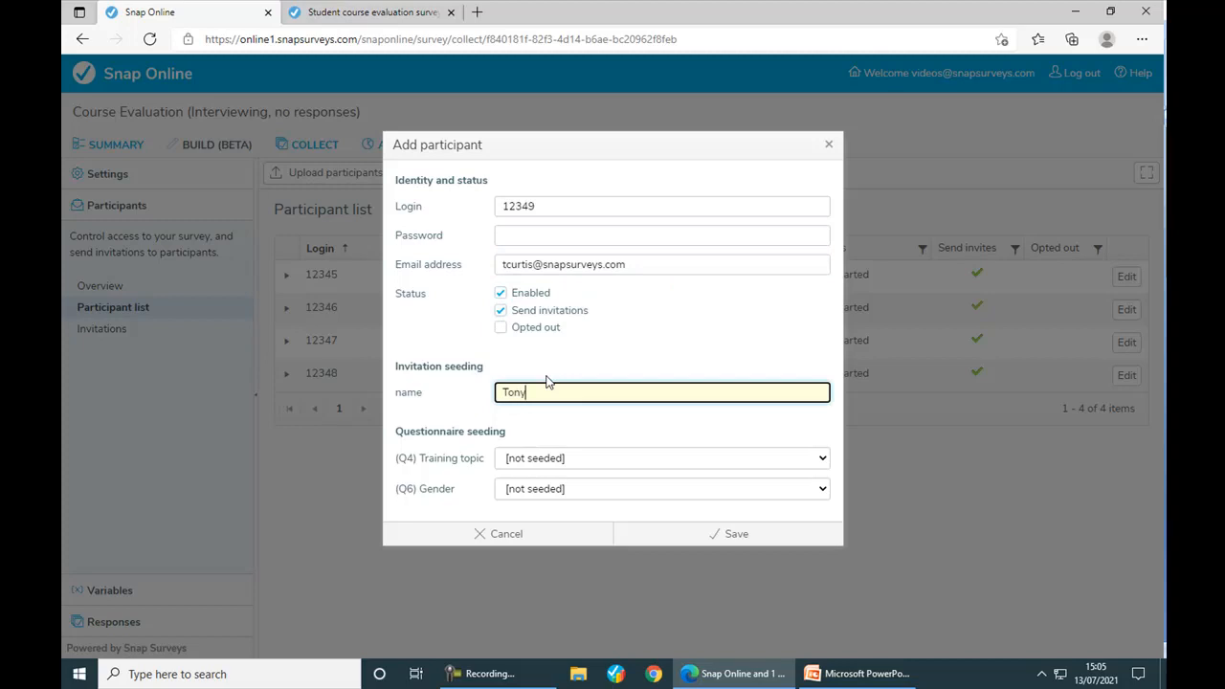
click(570, 459)
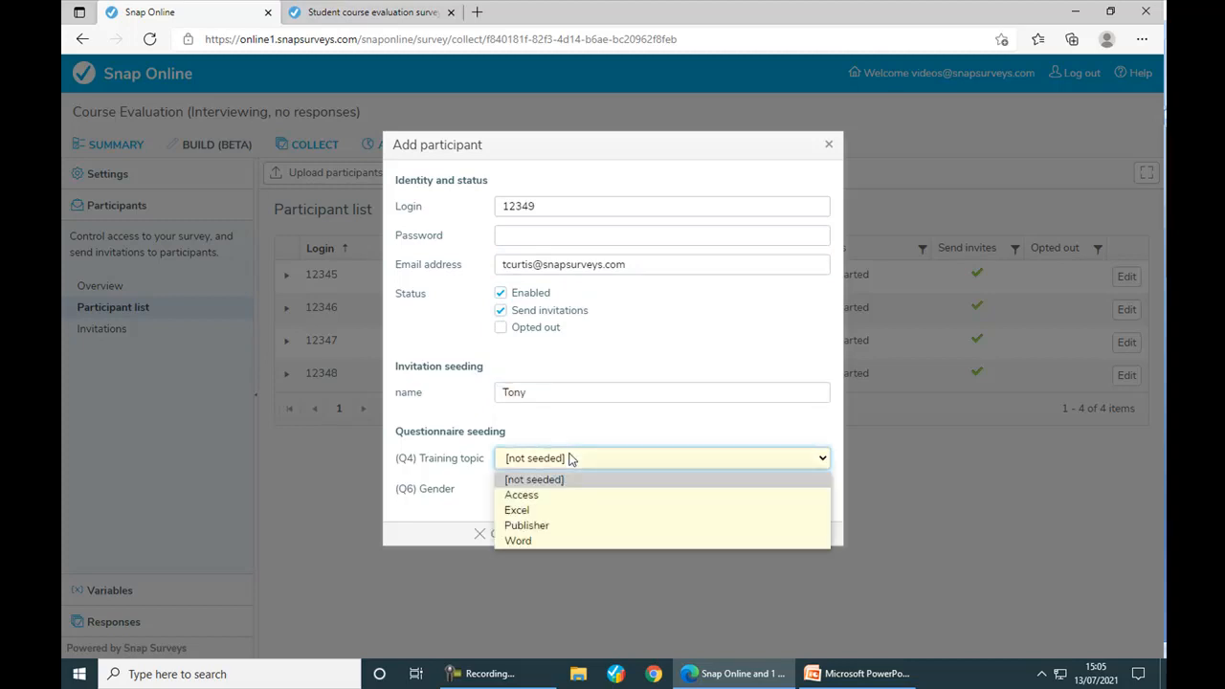
click(571, 510)
click(565, 490)
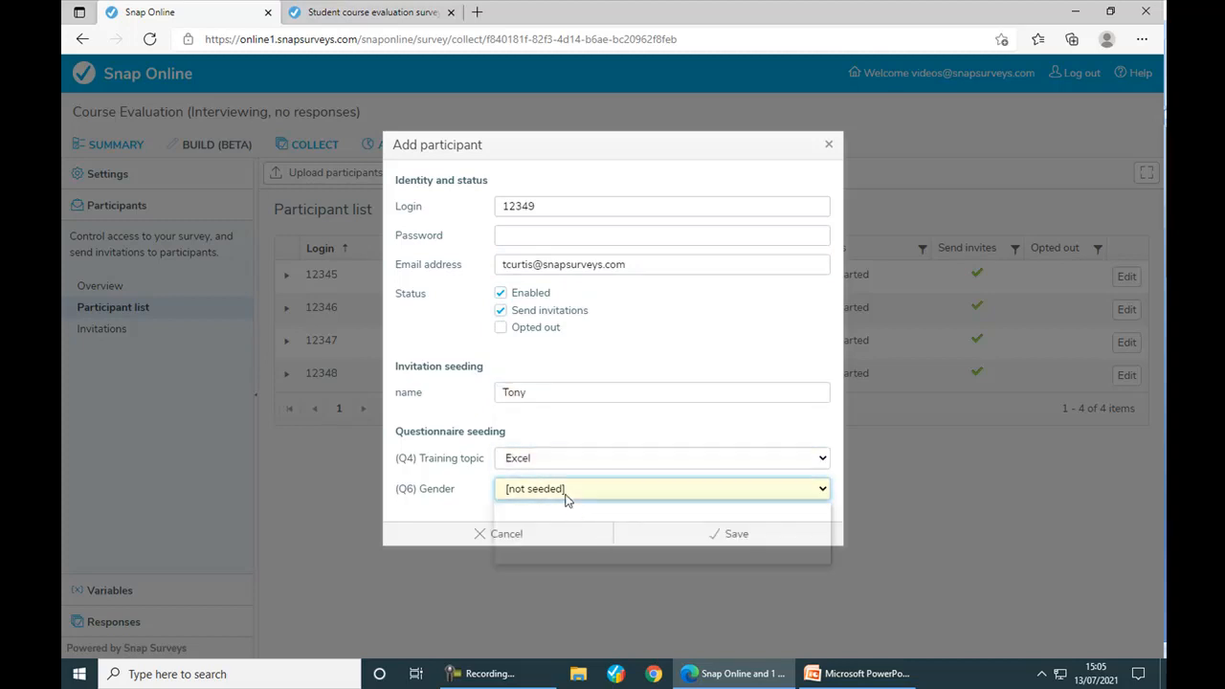
click(557, 528)
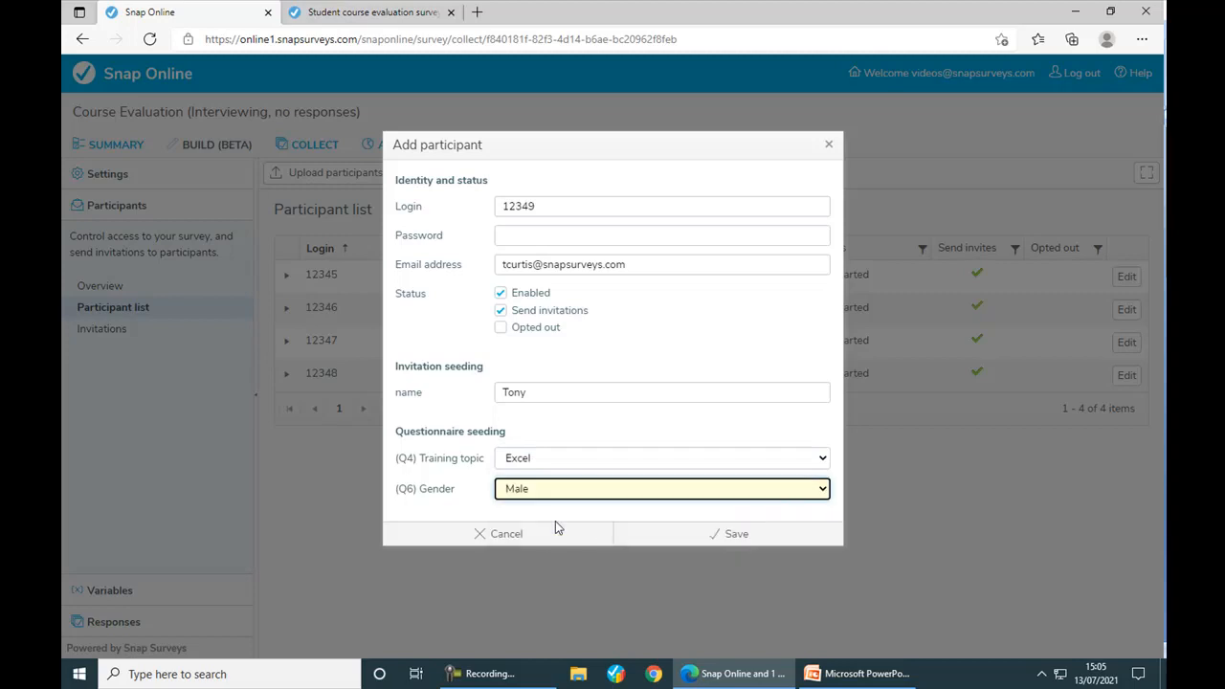
click(736, 542)
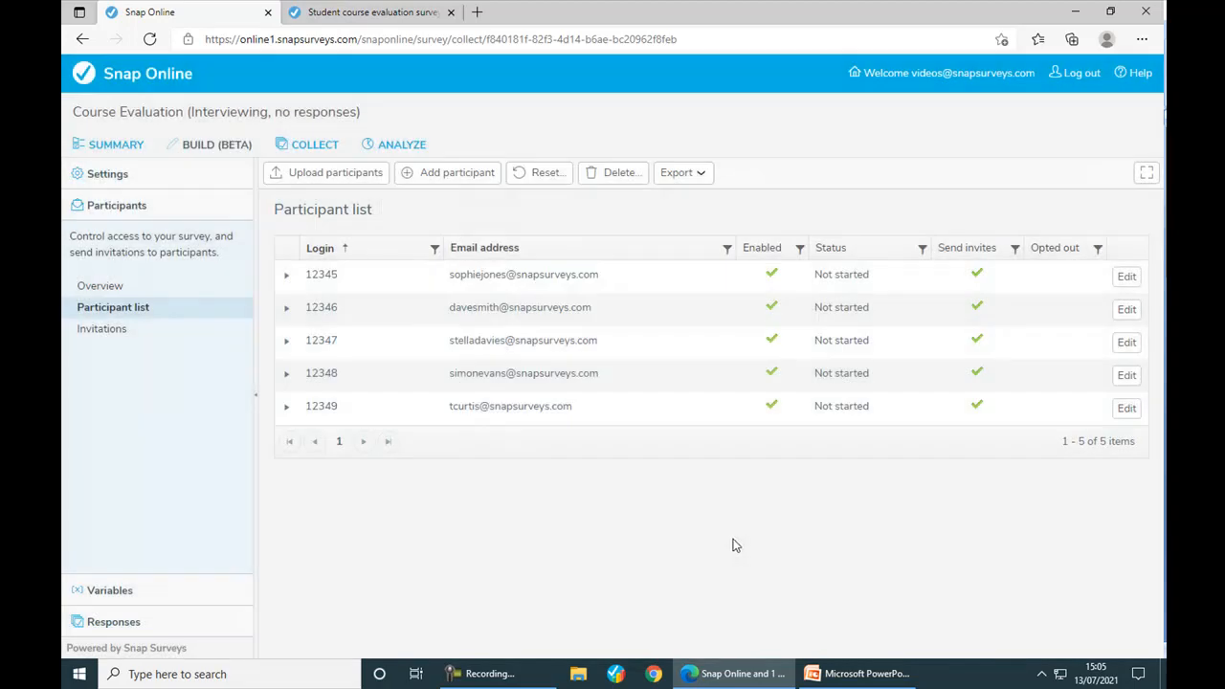
click(346, 176)
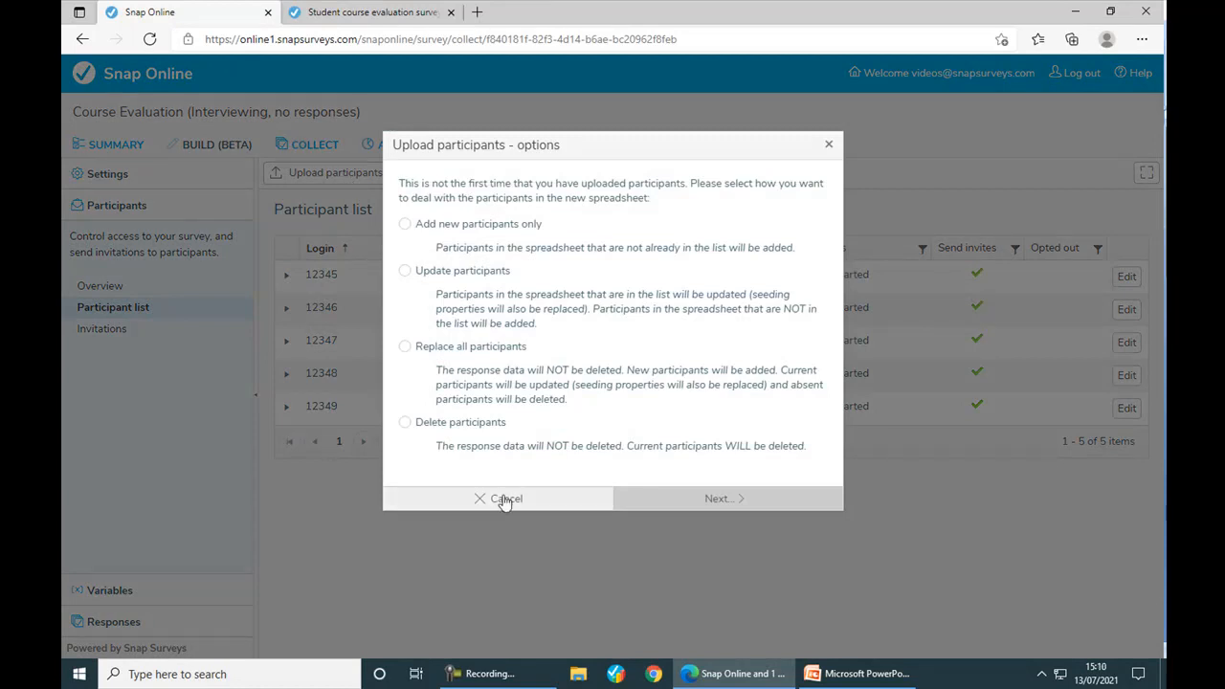
click(504, 501)
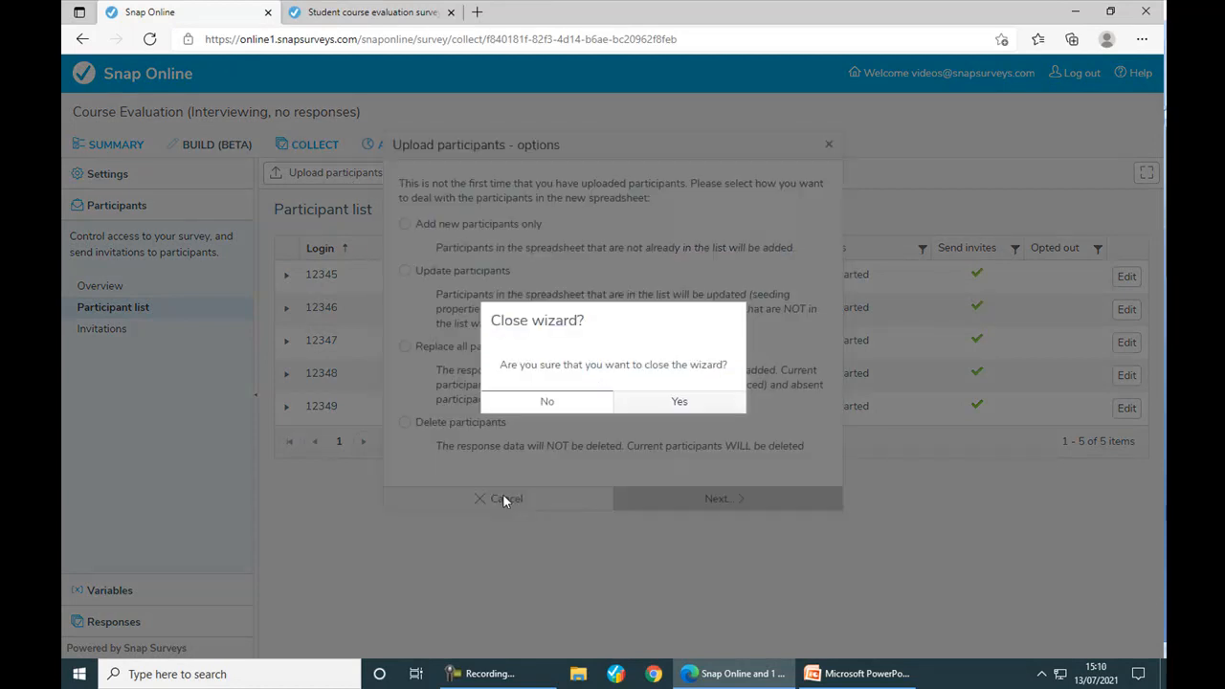
click(644, 406)
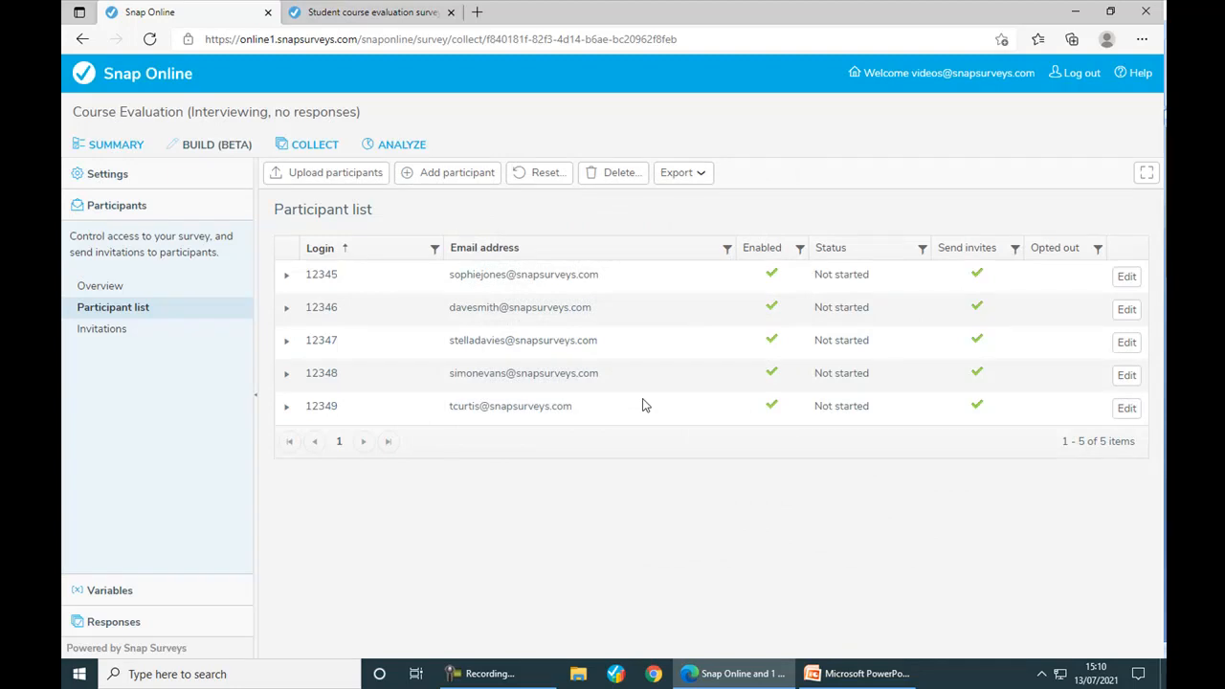
- Create a new email invitation with subject 'Course Evaluation Survey'
click(107, 337)
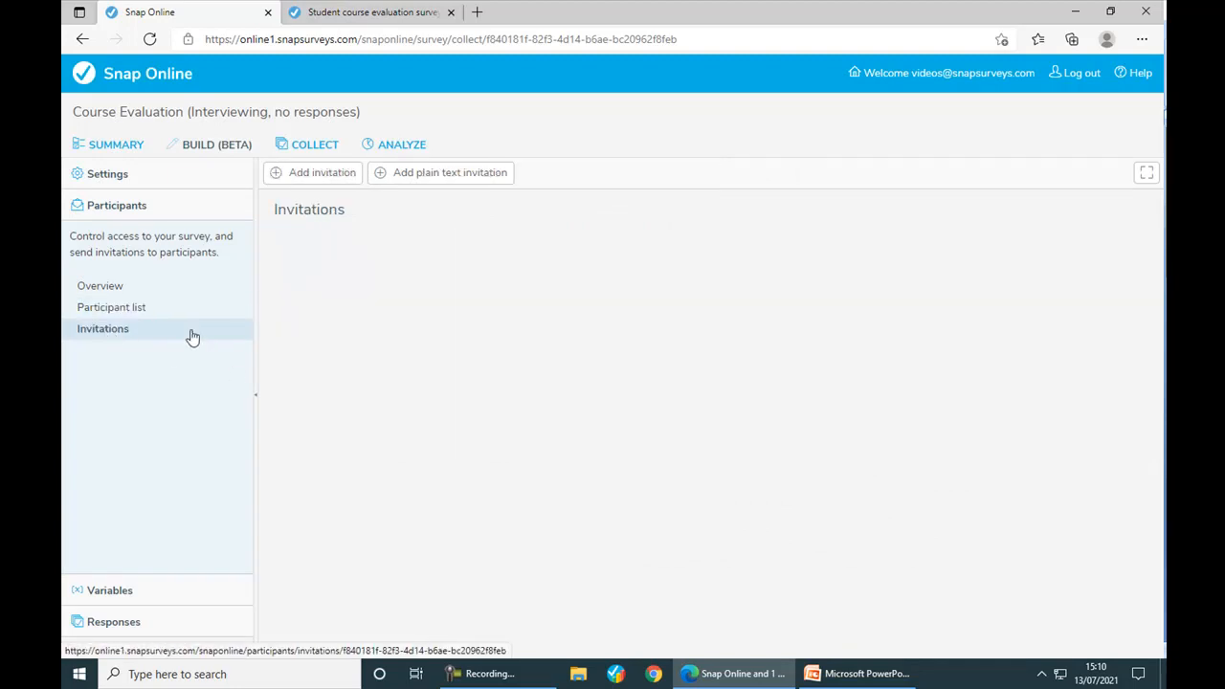
click(320, 182)
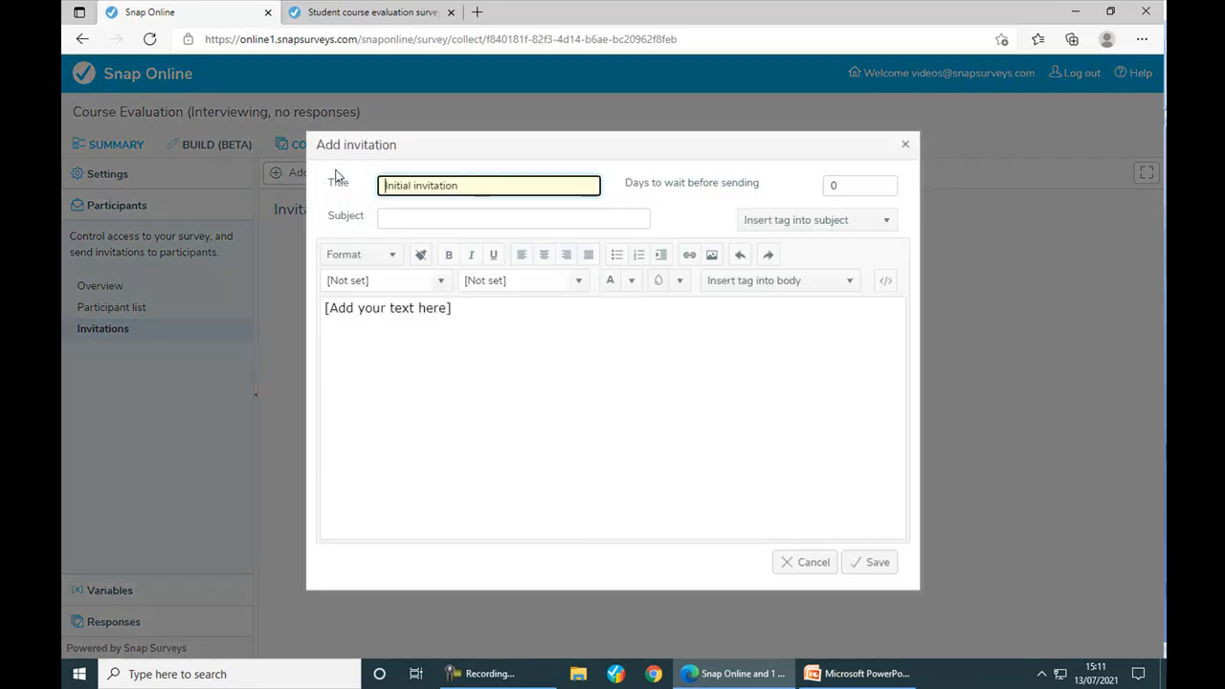
key(Tab)
text(Course Ev)
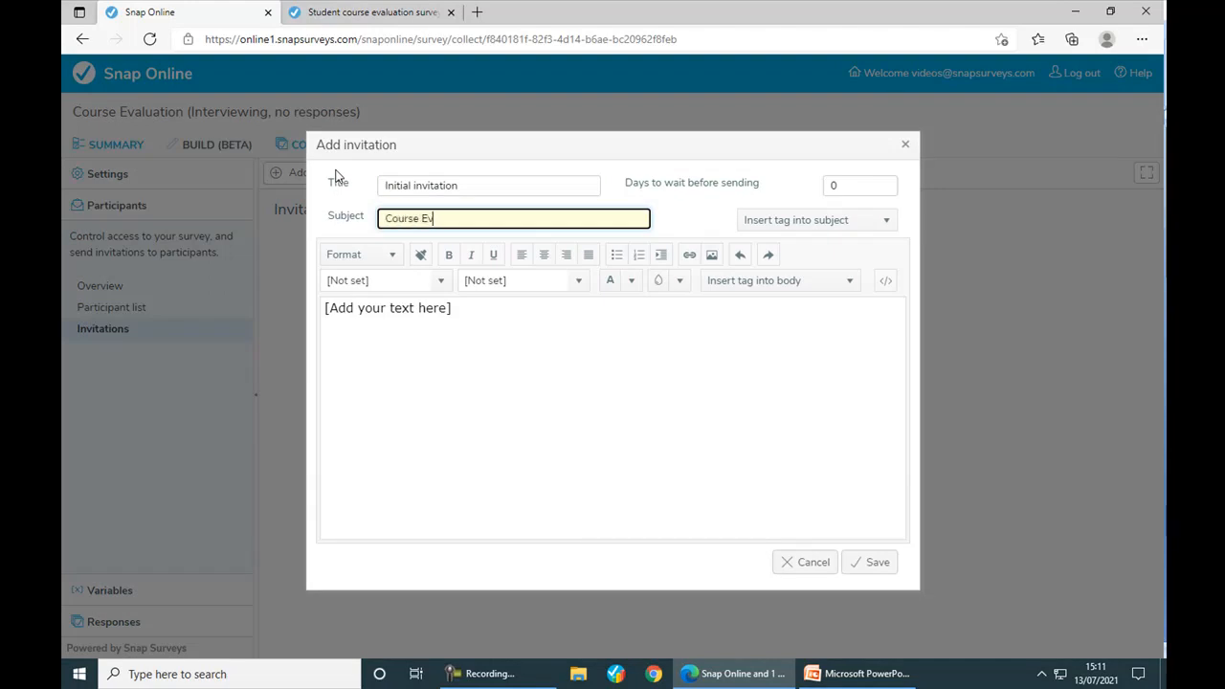
text(aluation Survey)
click(849, 185)
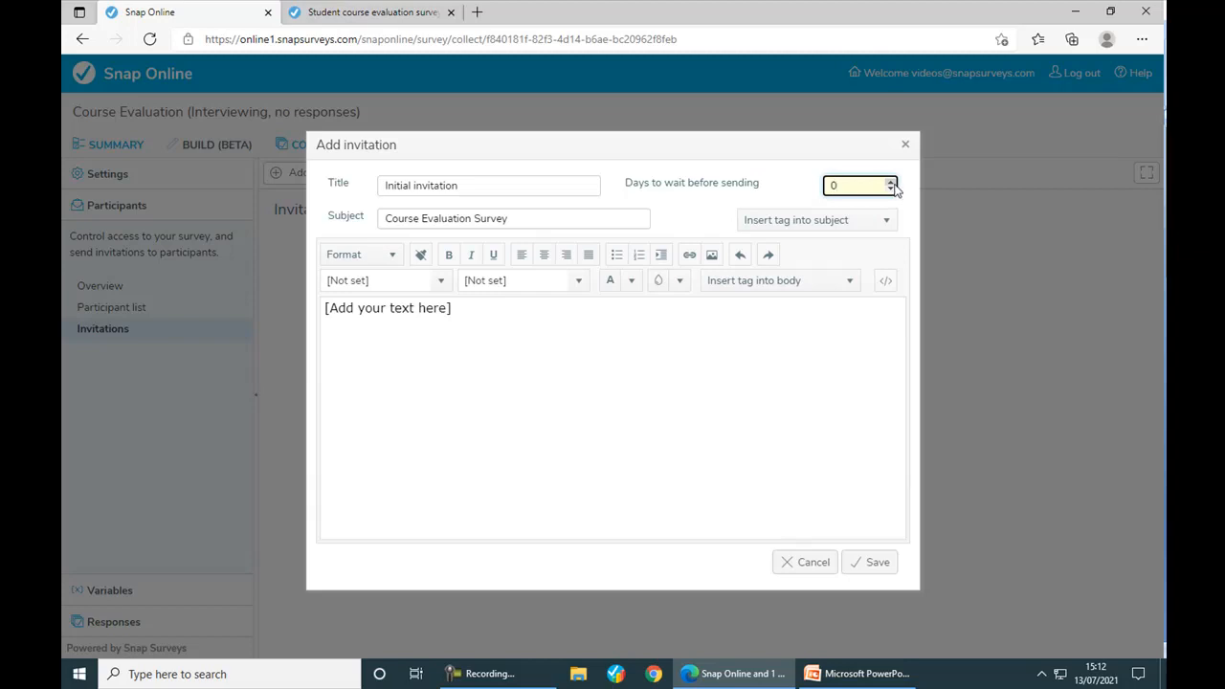
- Replace the body placeholder with the greeting 'Hi {name}'
click(466, 308)
drag(466, 308, 253, 310)
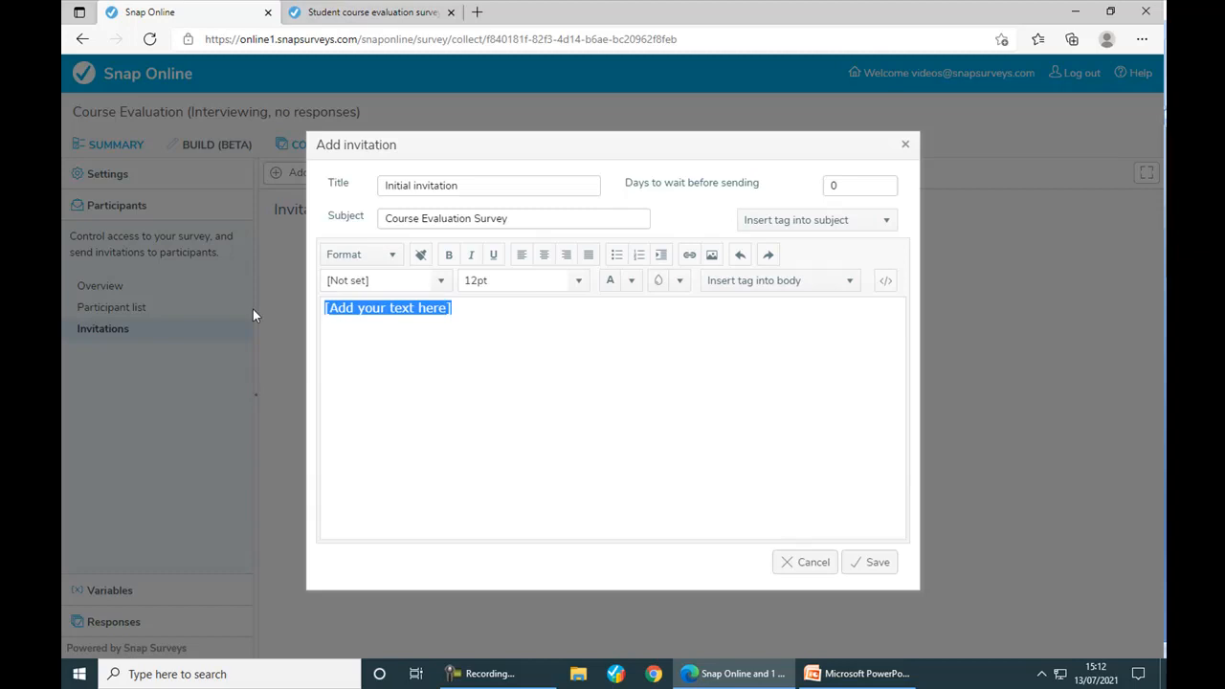
text(Hi)
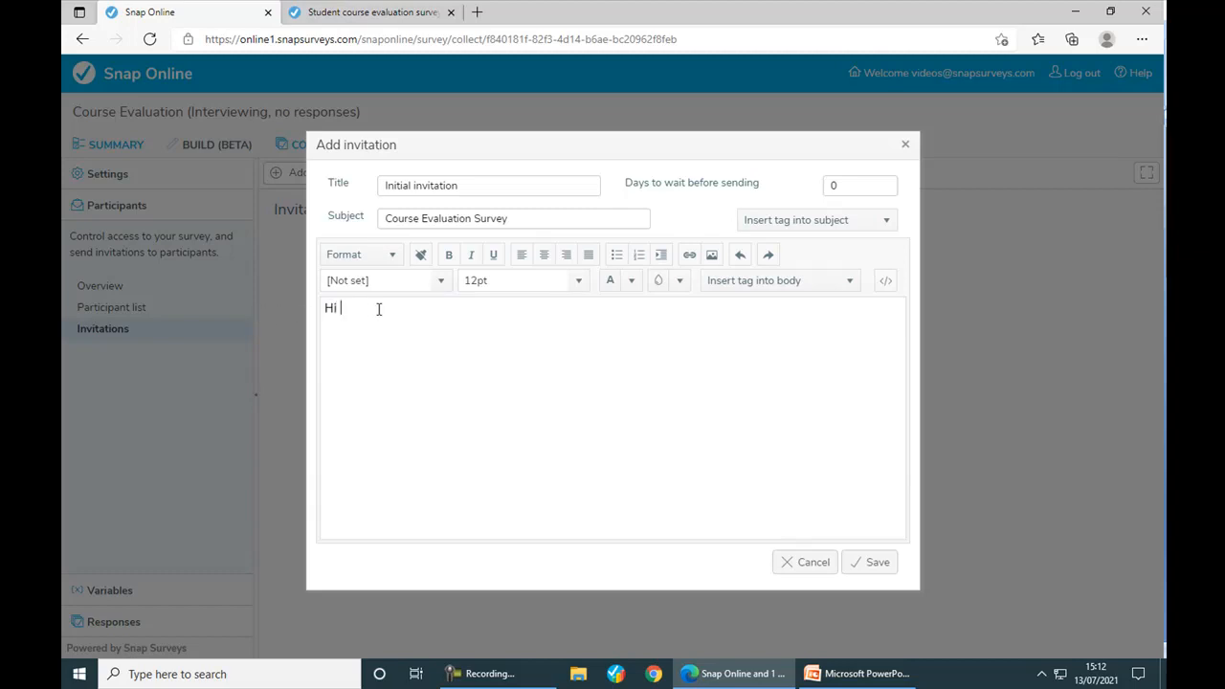
click(855, 284)
scroll(825, 346, down, 1)
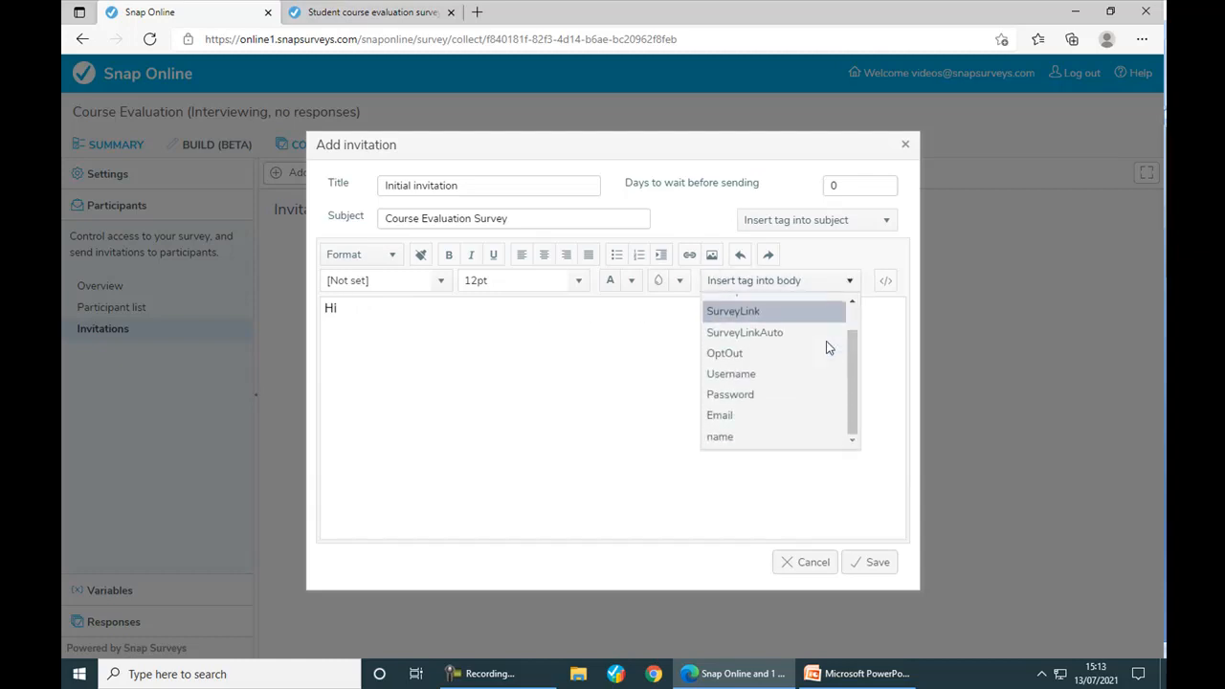
click(781, 435)
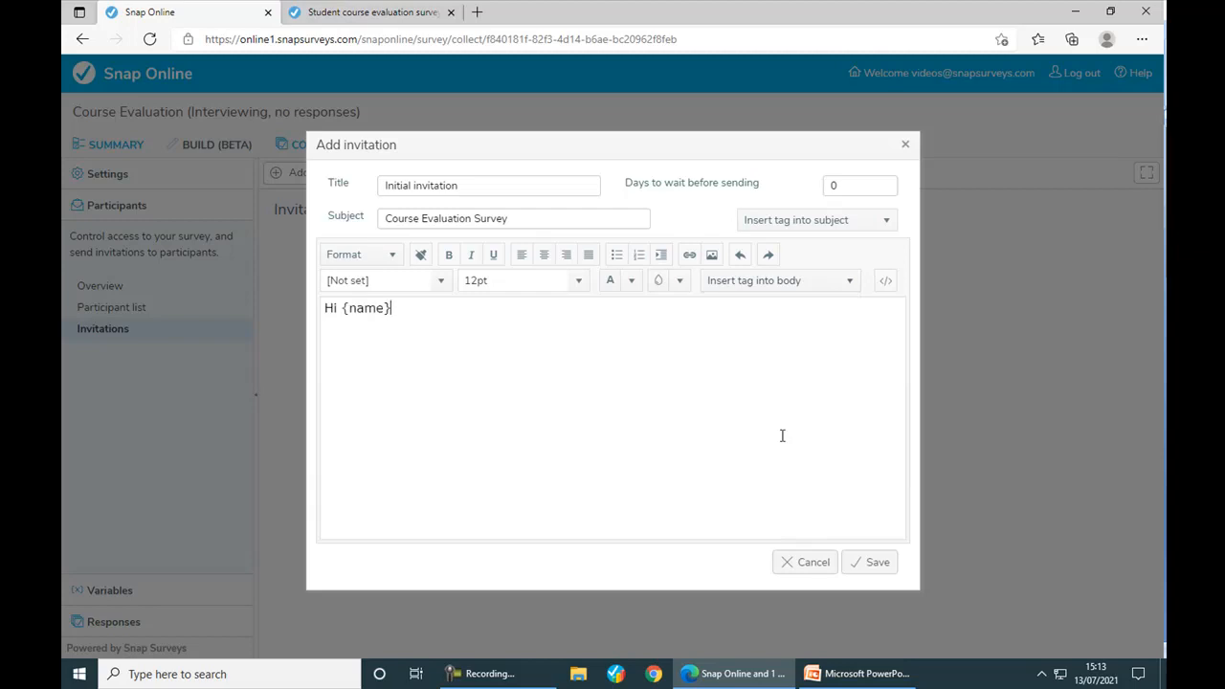
- Add the line 'Please provide feedback using the link below' followed by the SurveyLinkAuto tag
key(Return)
key(Return)
text(Please provide f)
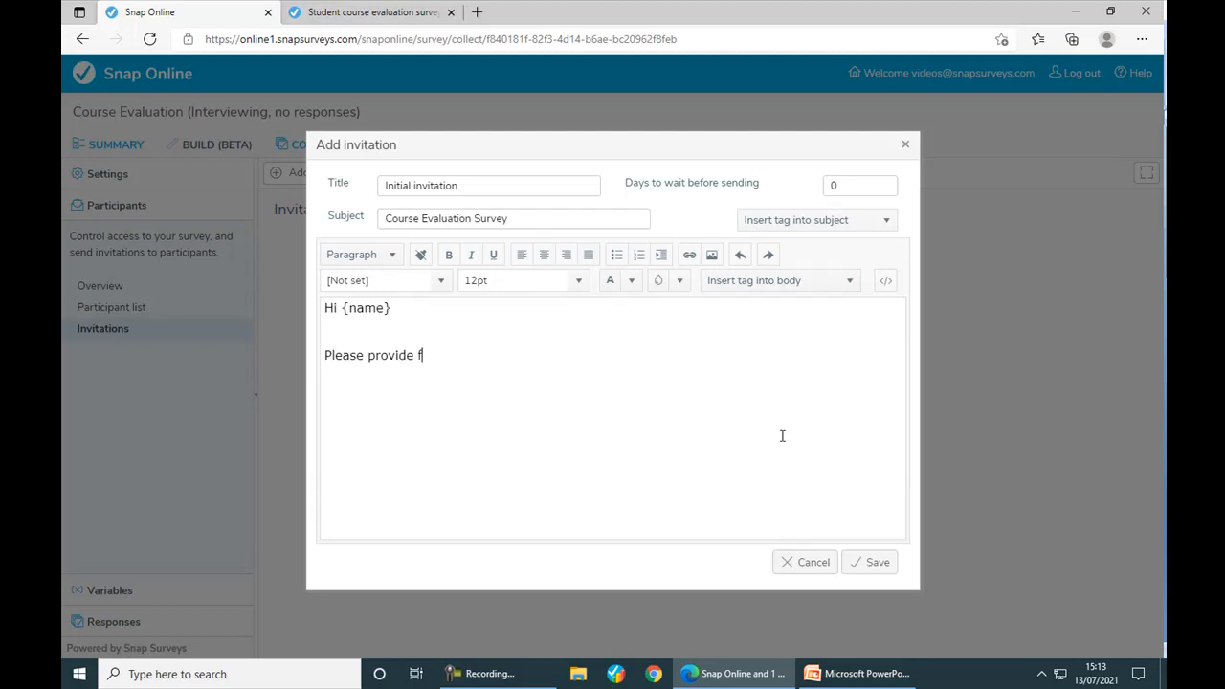
text(eedback using the link below)
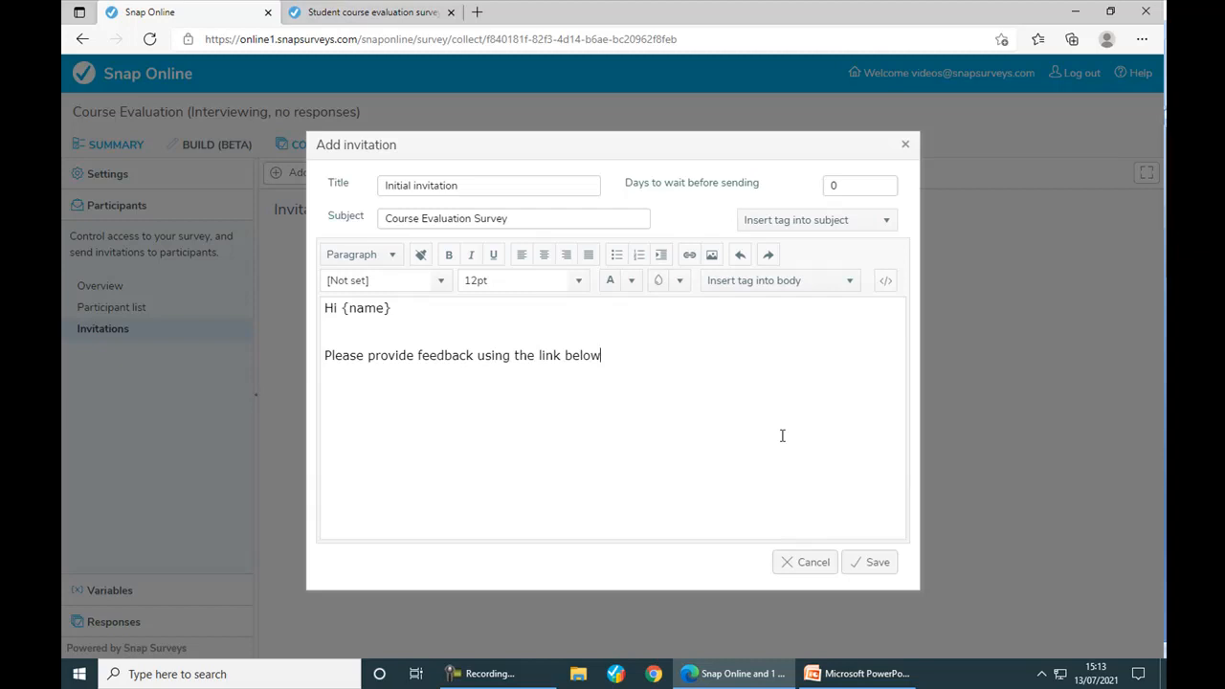
click(850, 279)
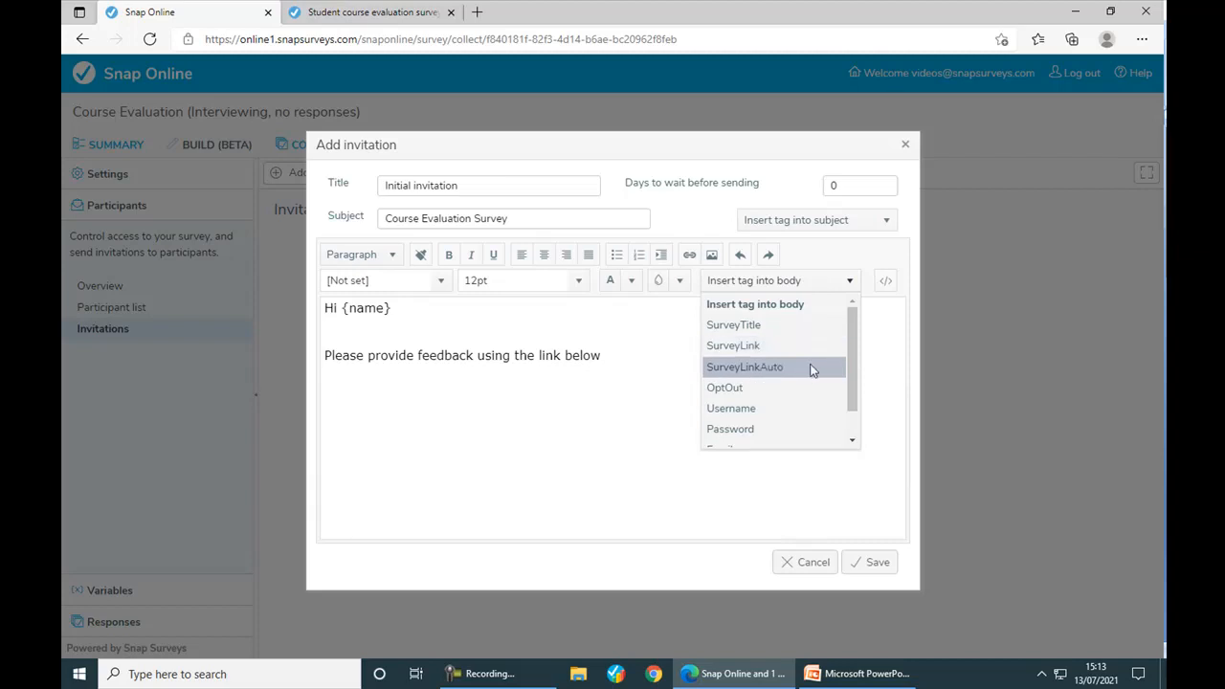
click(811, 368)
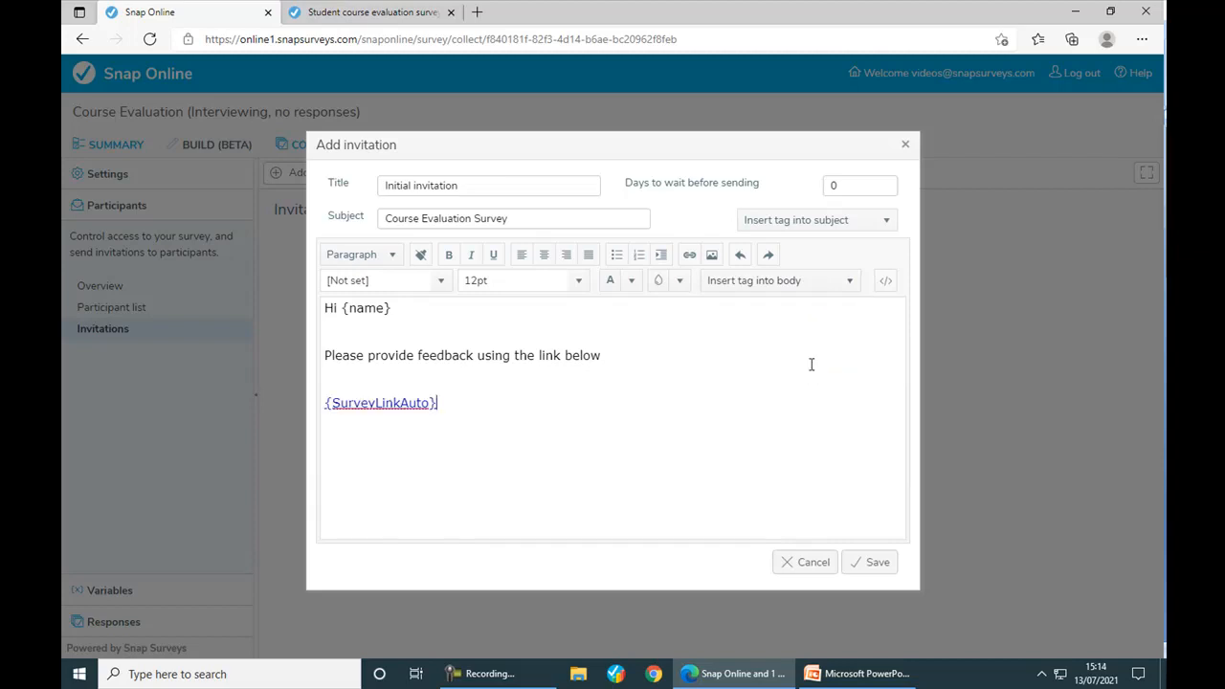
drag(475, 404, 327, 404)
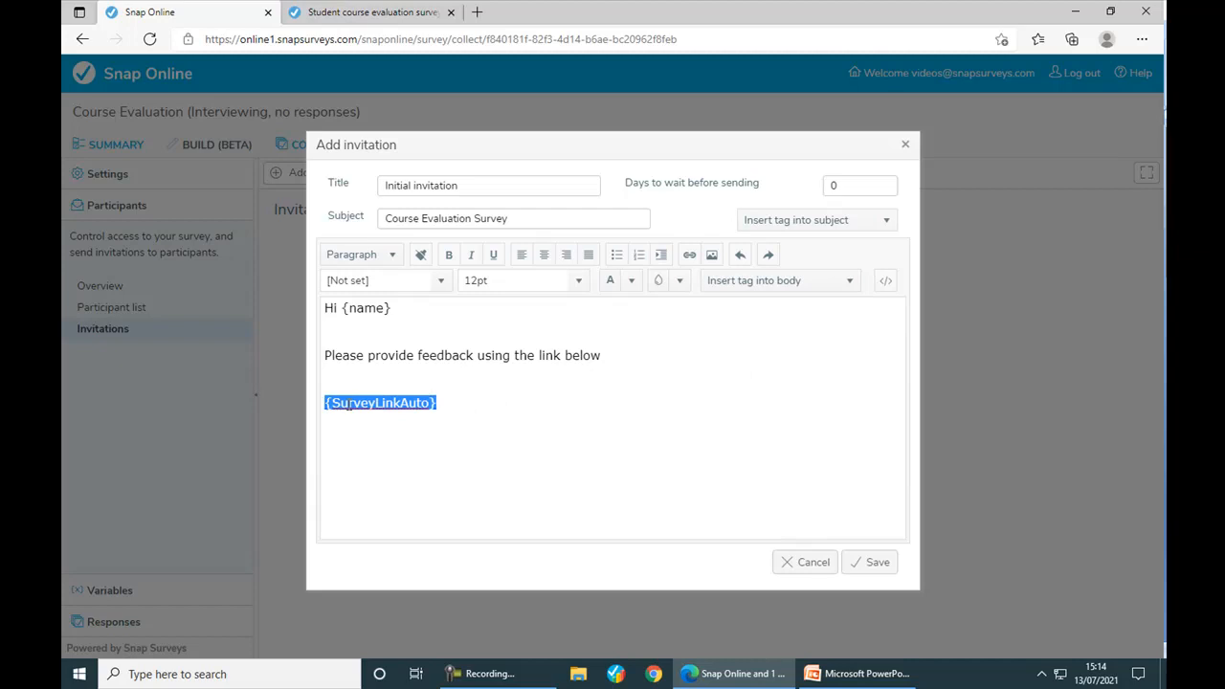
- Turn the survey link tag into a 'Course Evaluation' link and sign off 'Thank you, The Training Team'
click(687, 257)
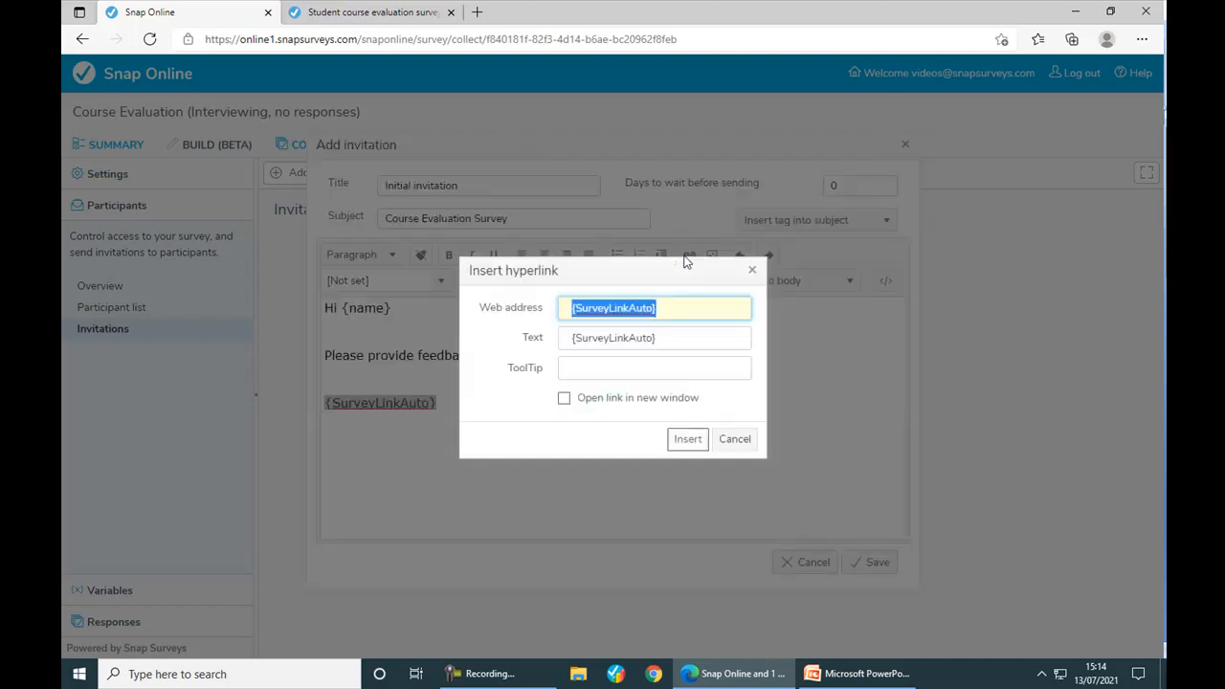
drag(681, 337, 571, 330)
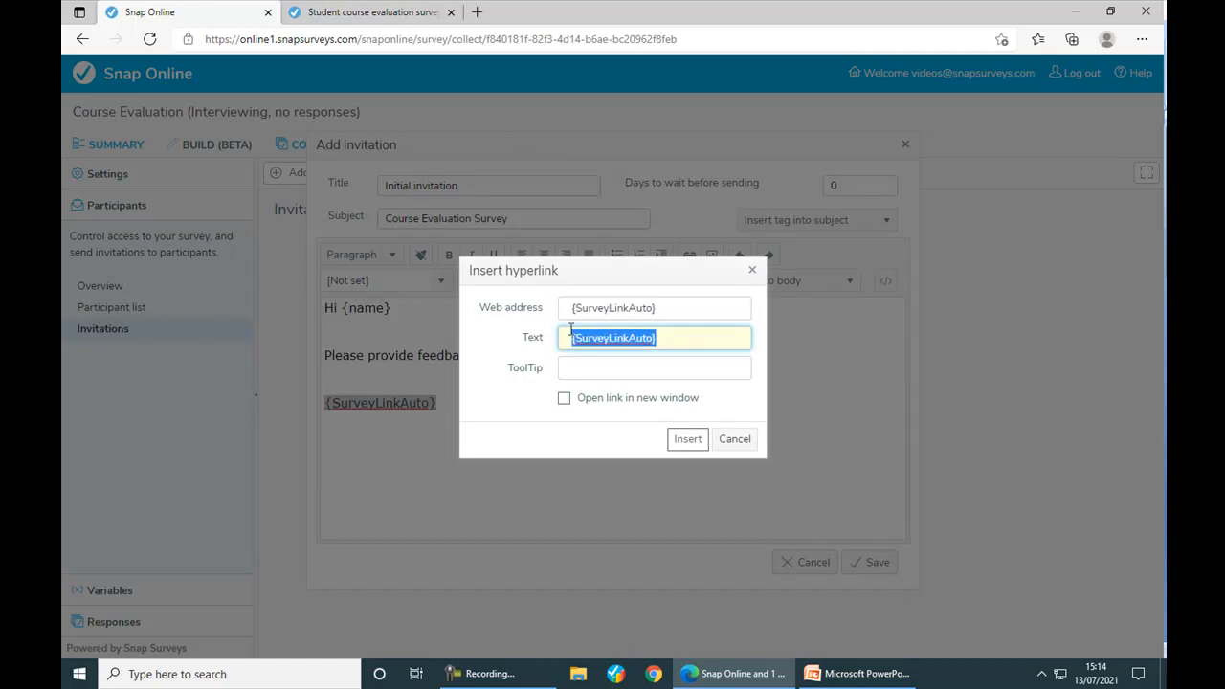
text(Course E)
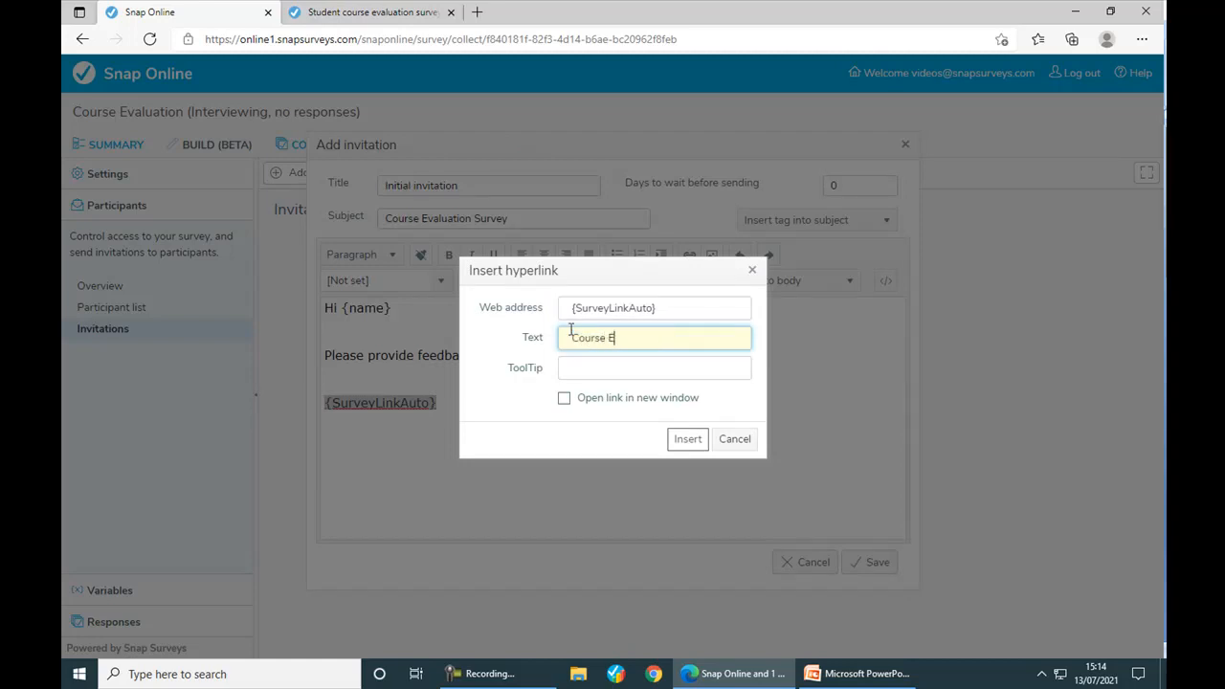
text(valuation)
click(685, 438)
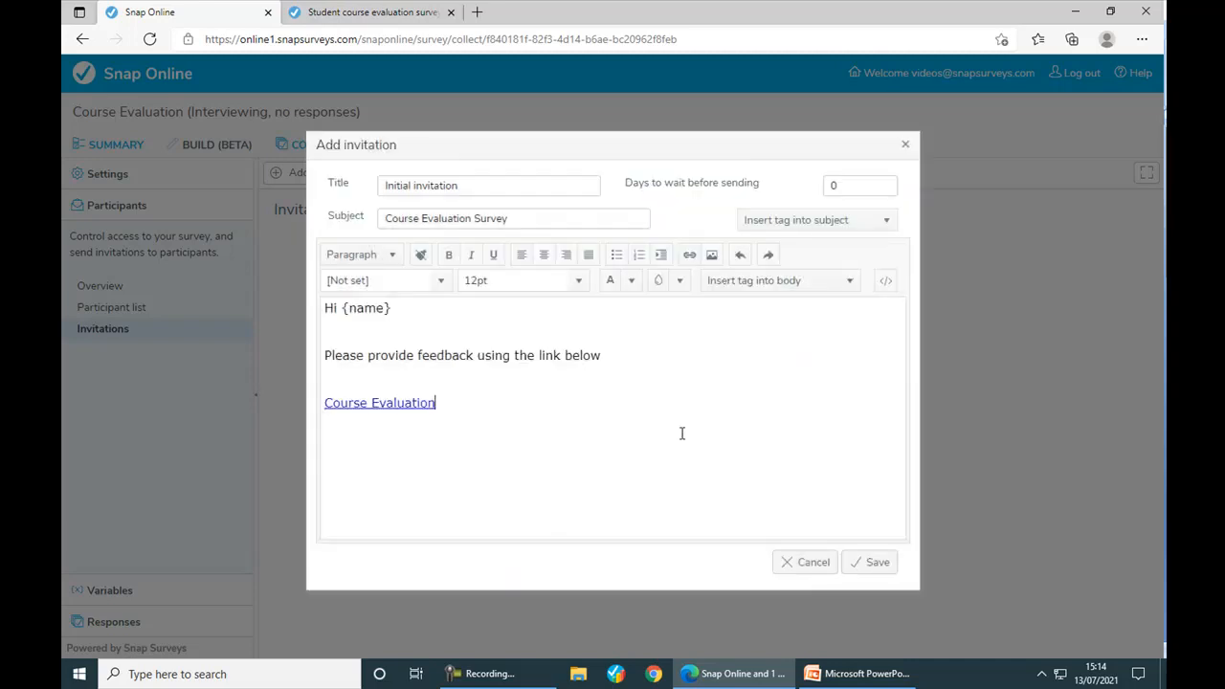
text(Thank you  )
text(The Training Te)
text(am)
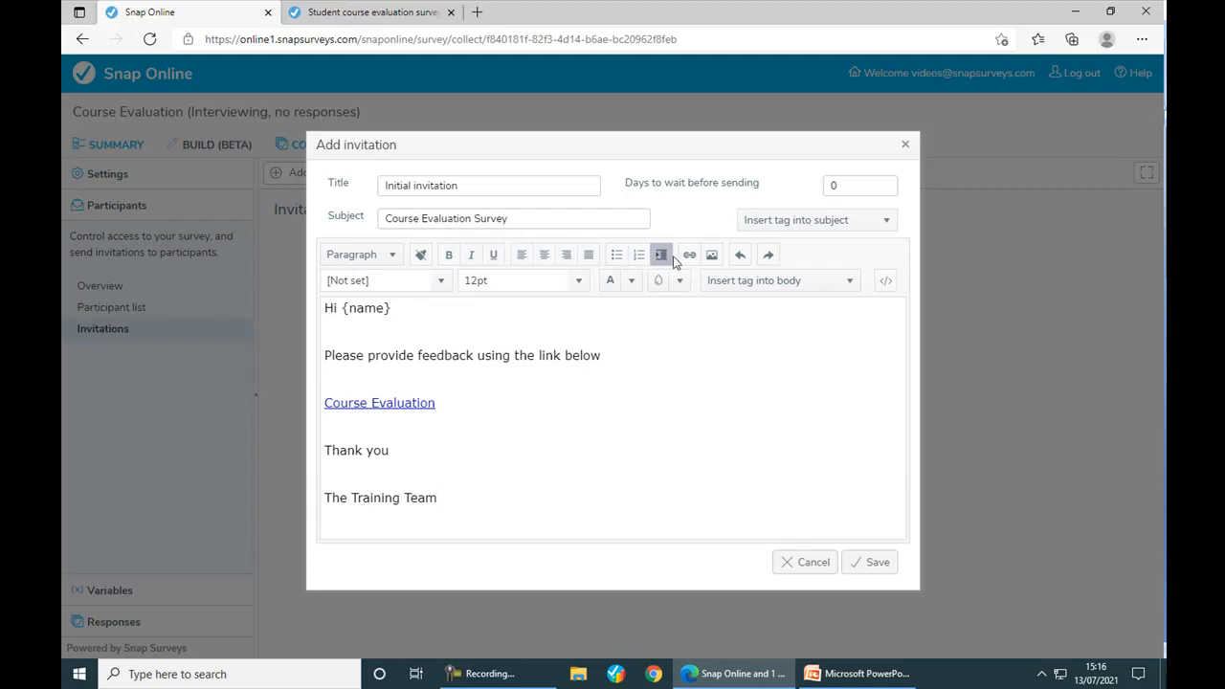
- Check the body's HTML source without changes, then add blank lines above 'Hi {name}'
click(884, 278)
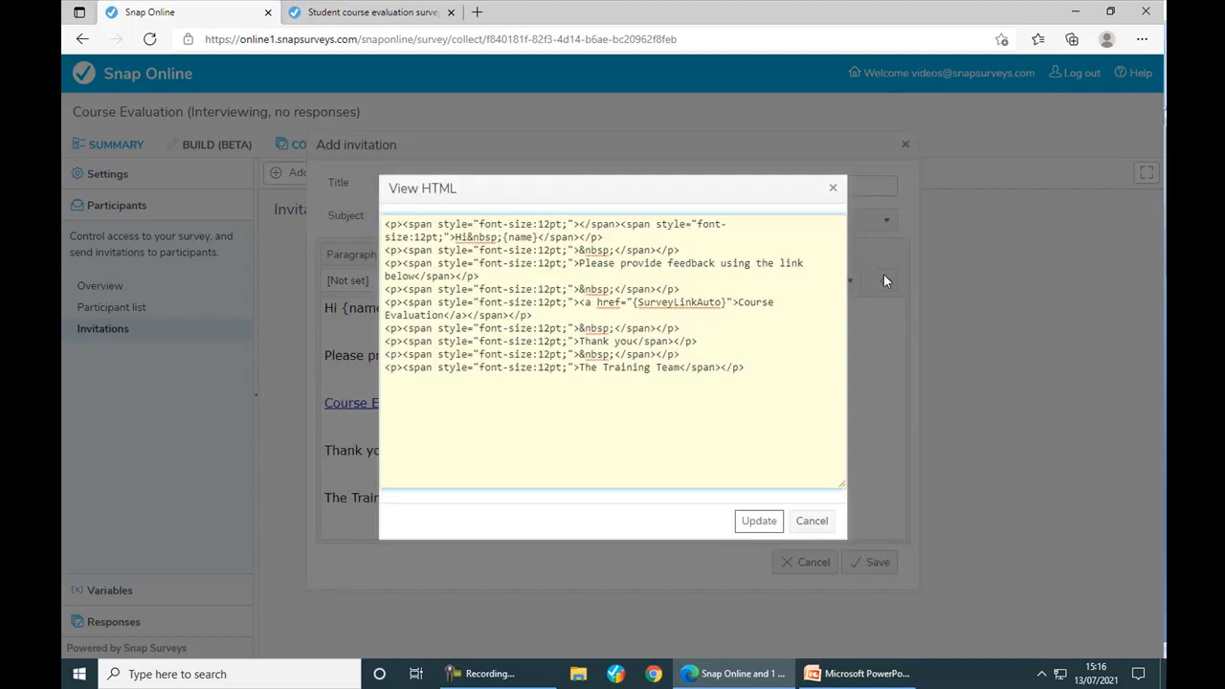
click(813, 527)
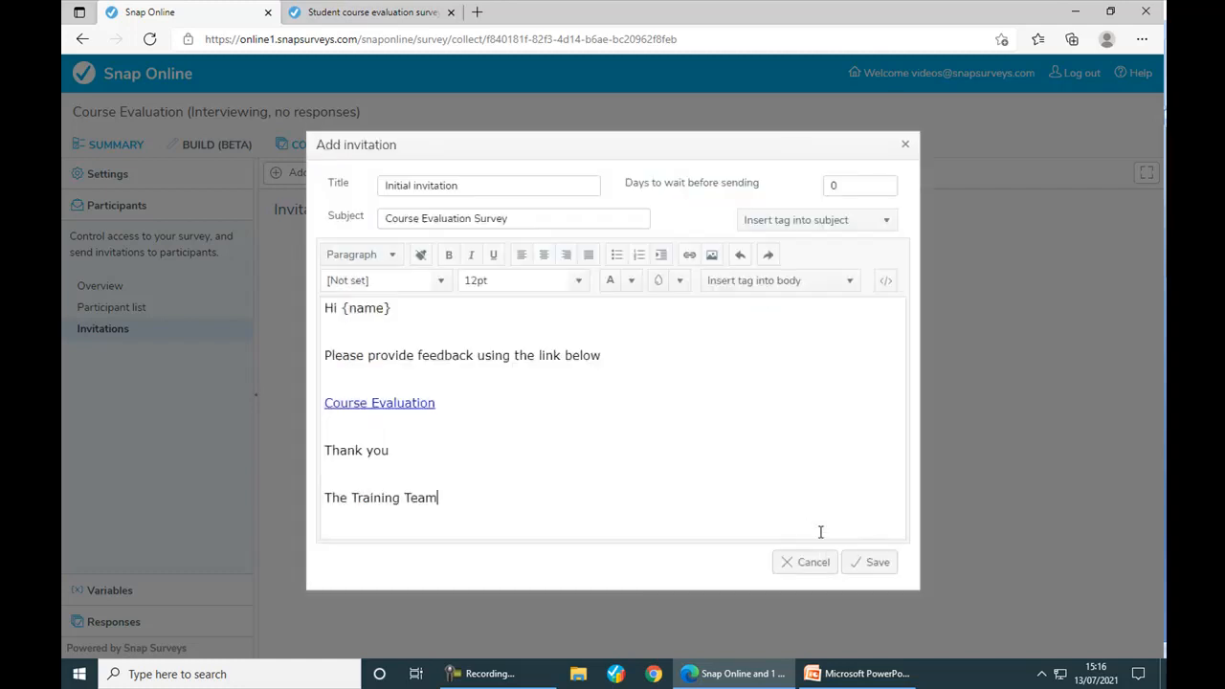
click(329, 308)
key(Return)
key(Return)
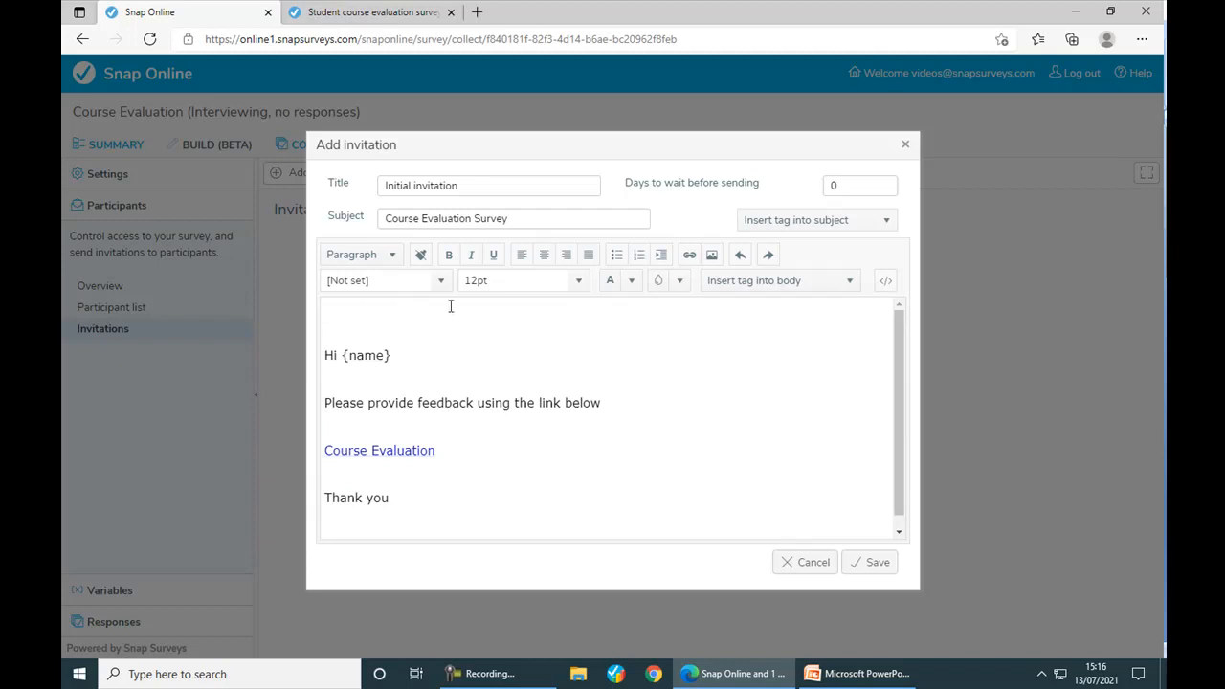
click(712, 257)
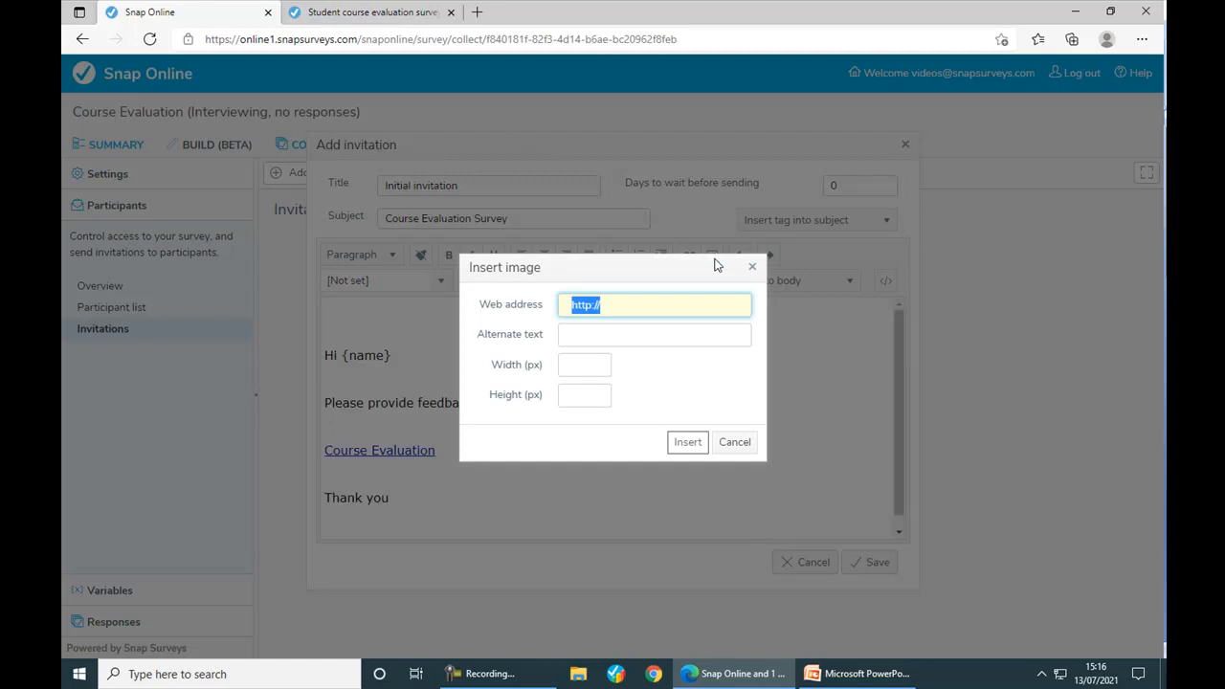
- Copy the survey logo's image link and insert it atop the email body at 600 px width
click(373, 14)
right_click(512, 130)
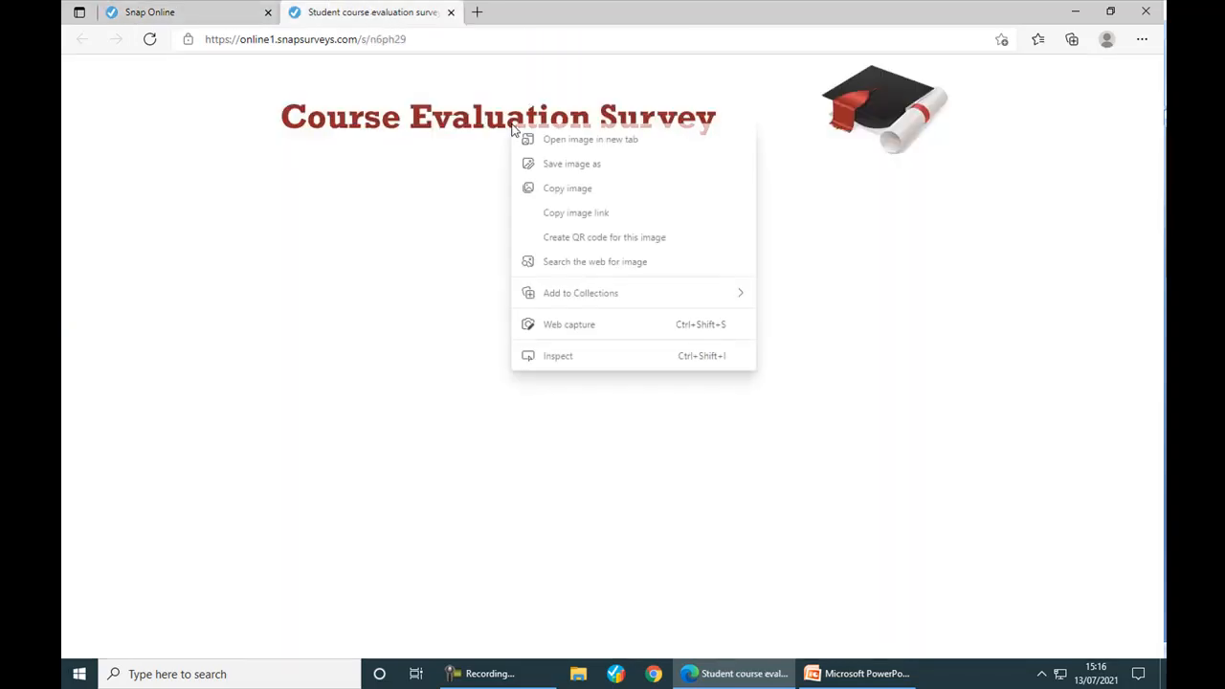
click(564, 212)
click(182, 16)
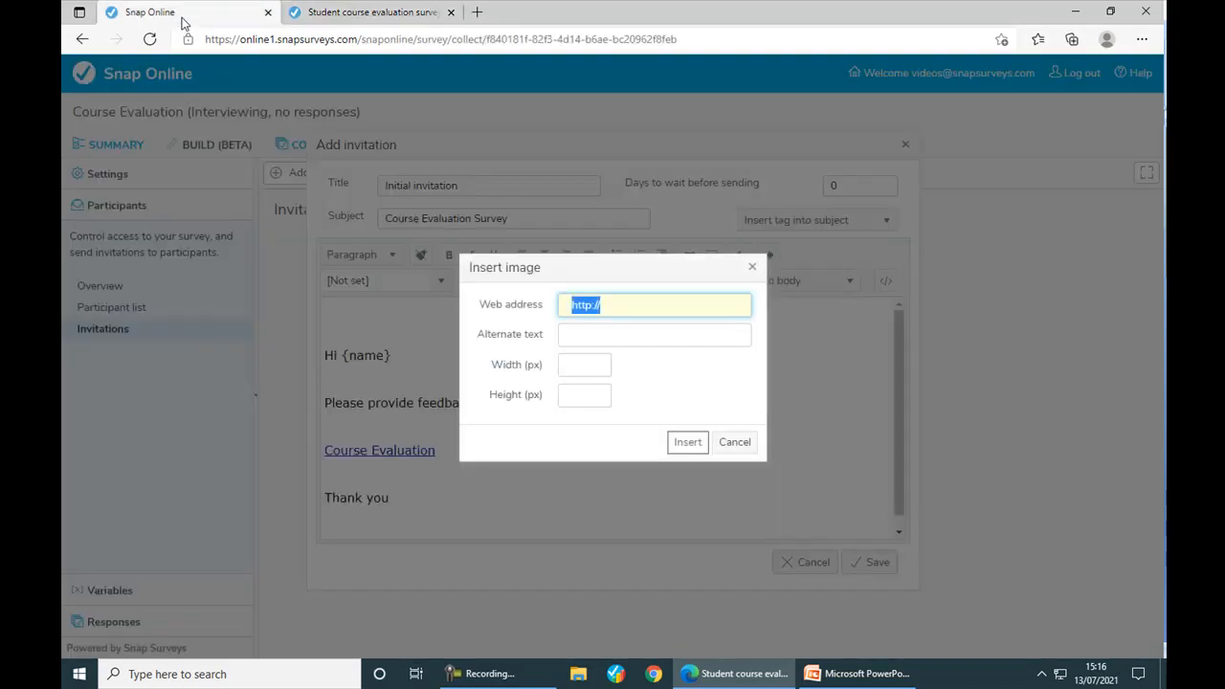
key(ctrl+v)
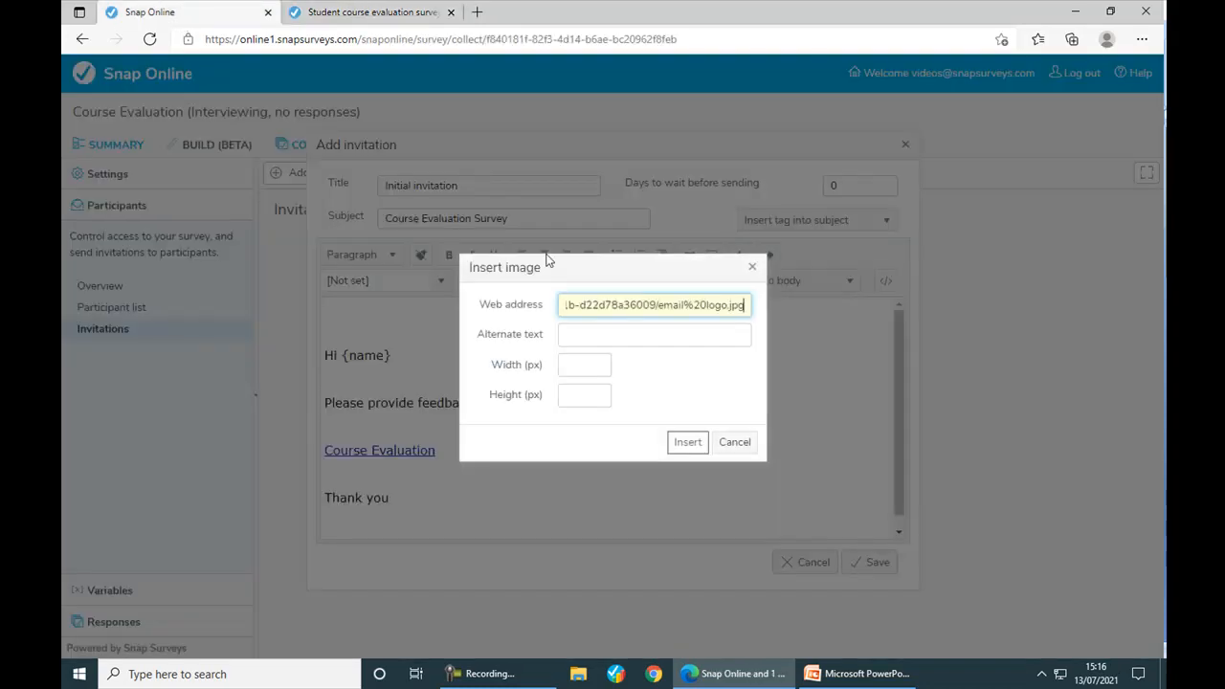
click(578, 363)
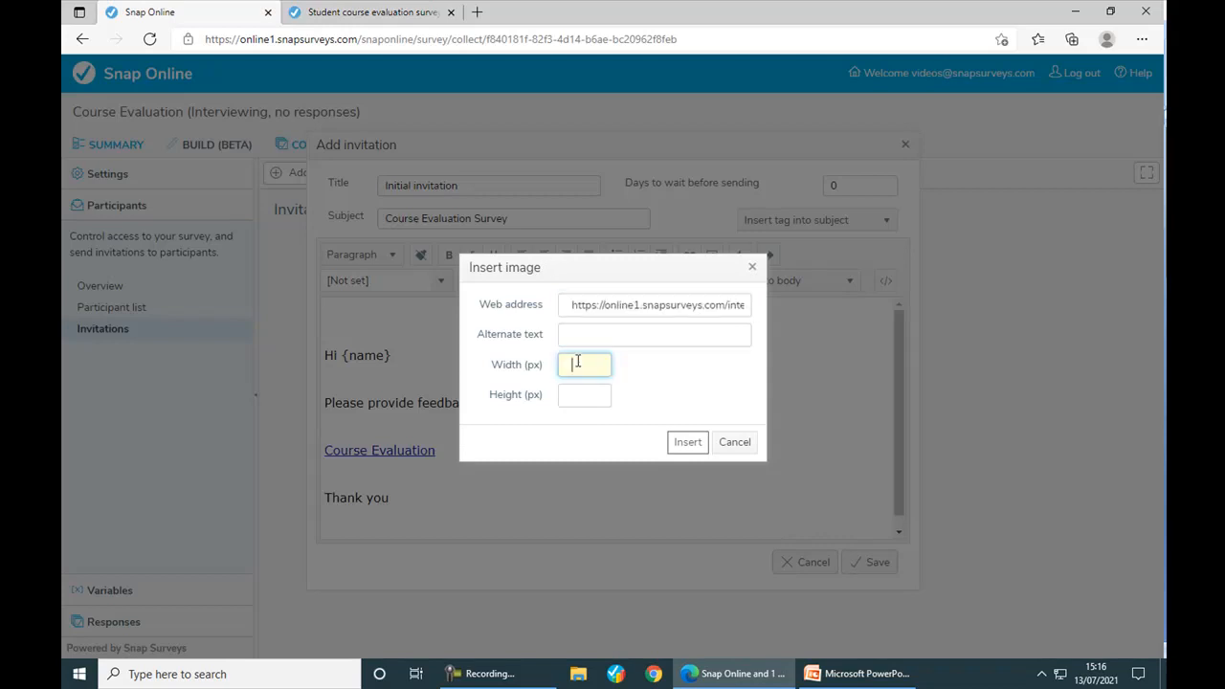
text(600)
click(679, 446)
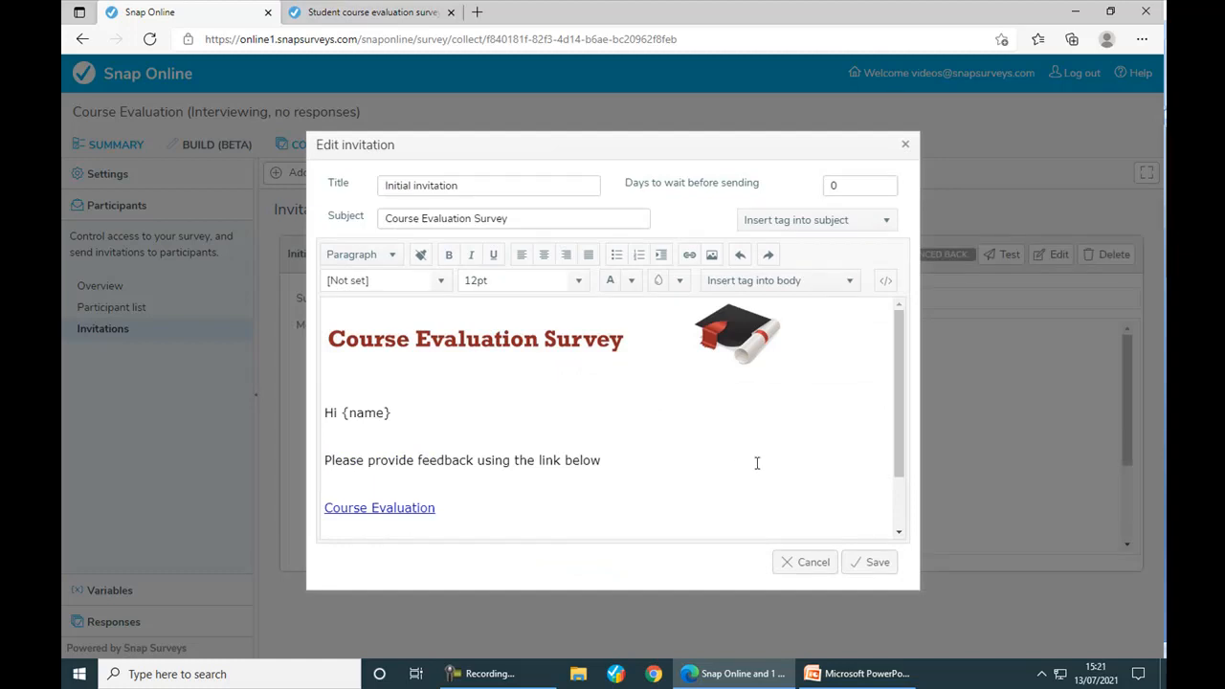
- Save the Initial invitation, then look at a new Reminder 1 invitation and discard it
click(876, 564)
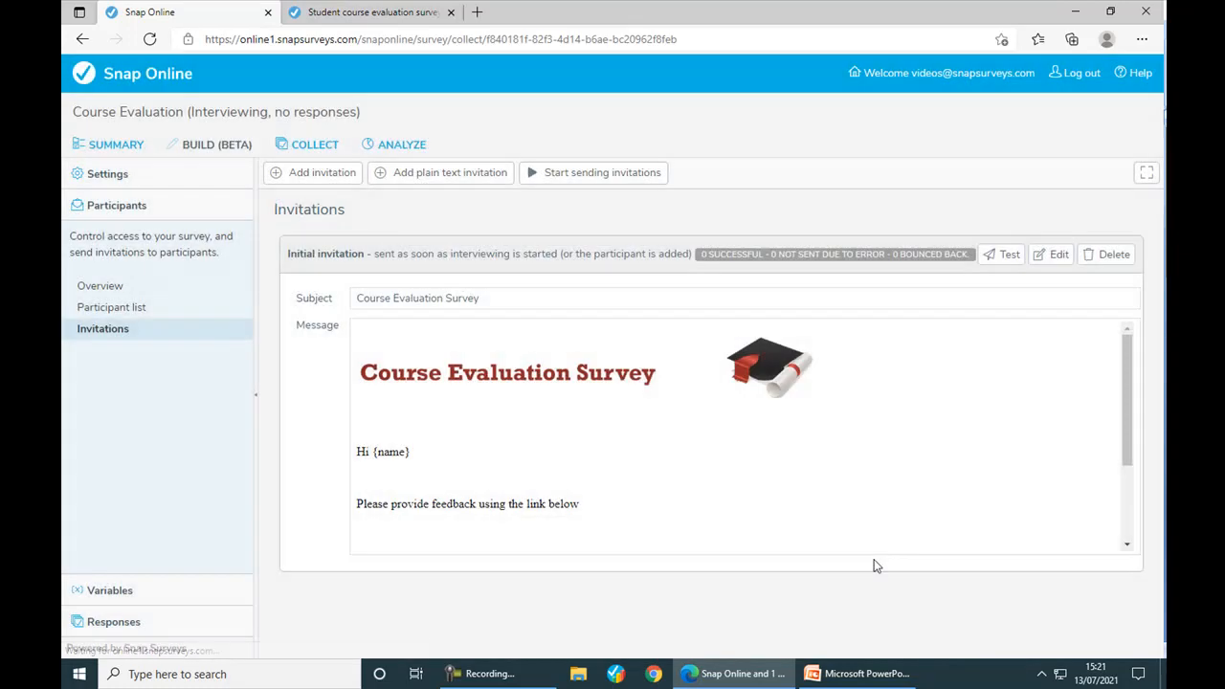
click(331, 182)
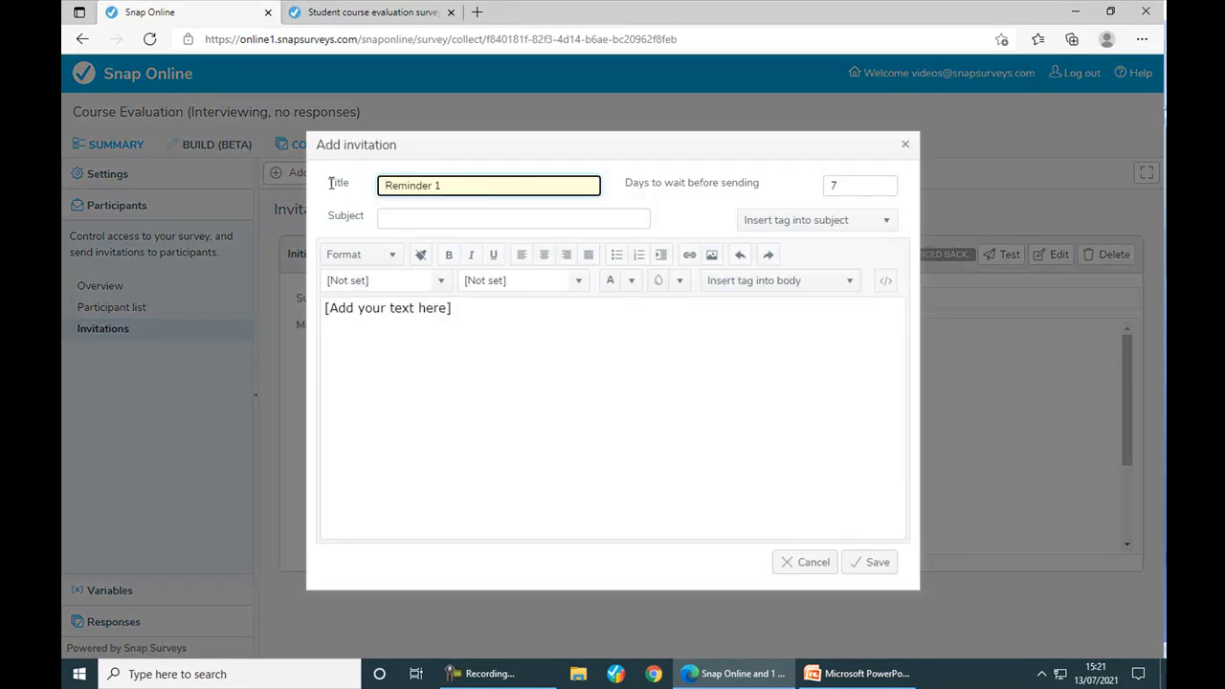
click(831, 185)
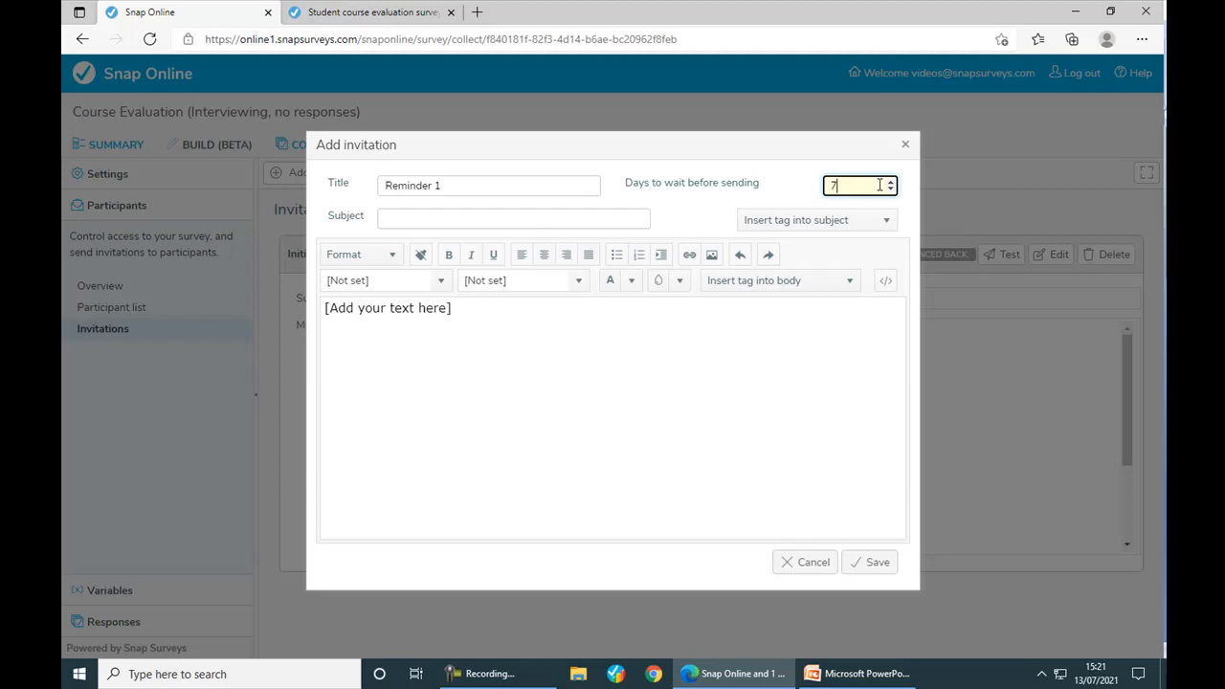
click(811, 563)
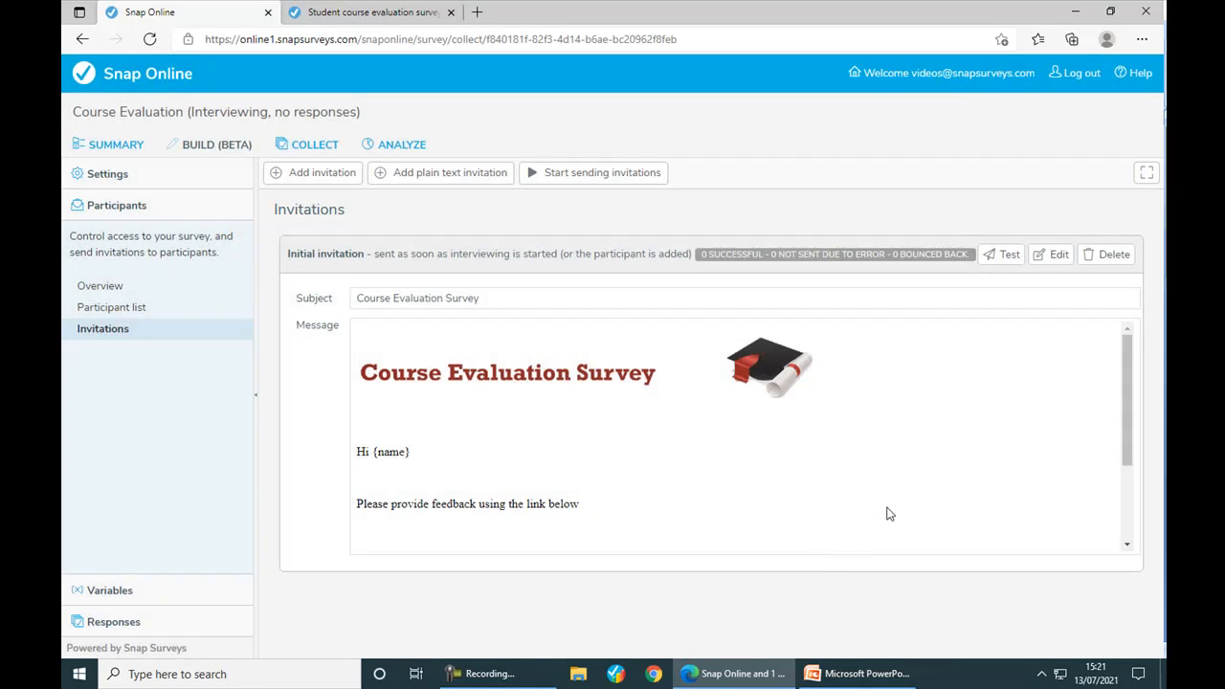
- Send a test email of the Initial invitation and dismiss the success confirmation
click(1000, 258)
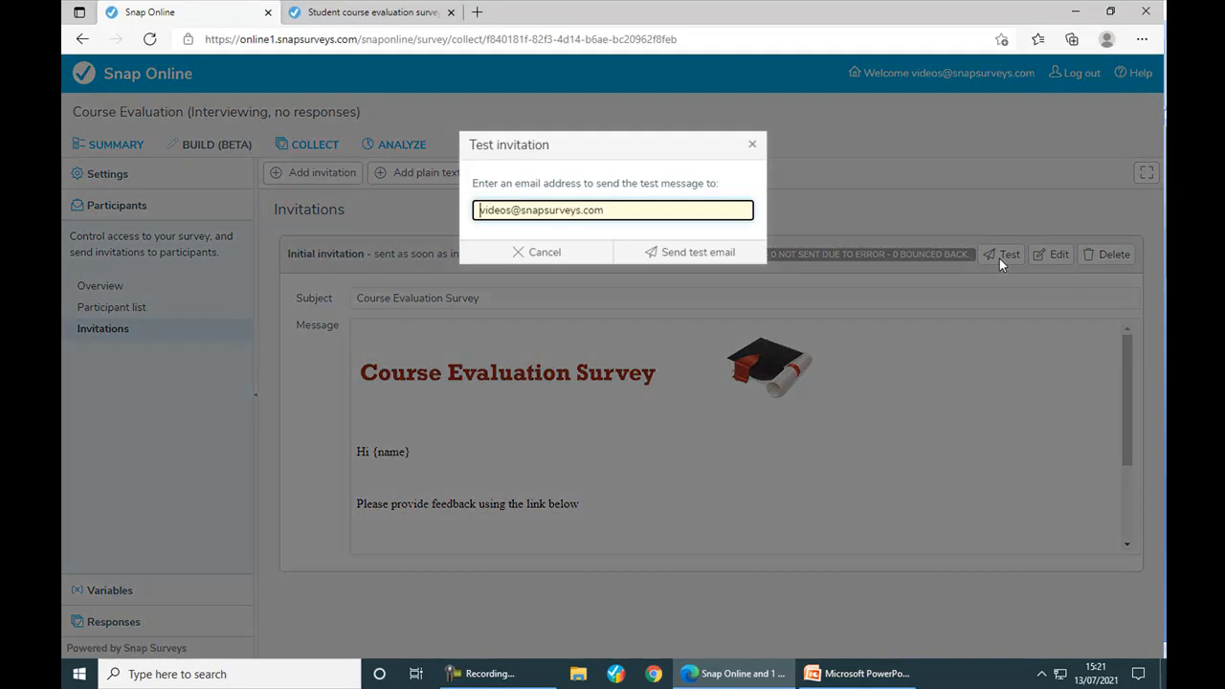
click(670, 254)
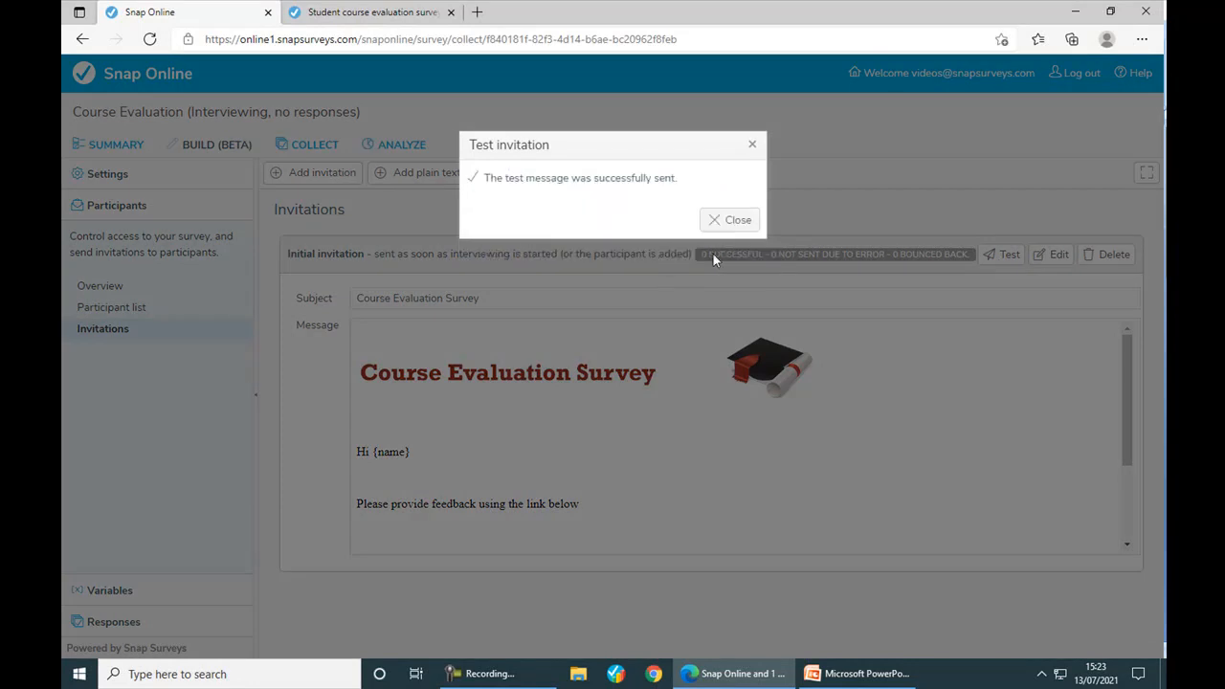
click(729, 227)
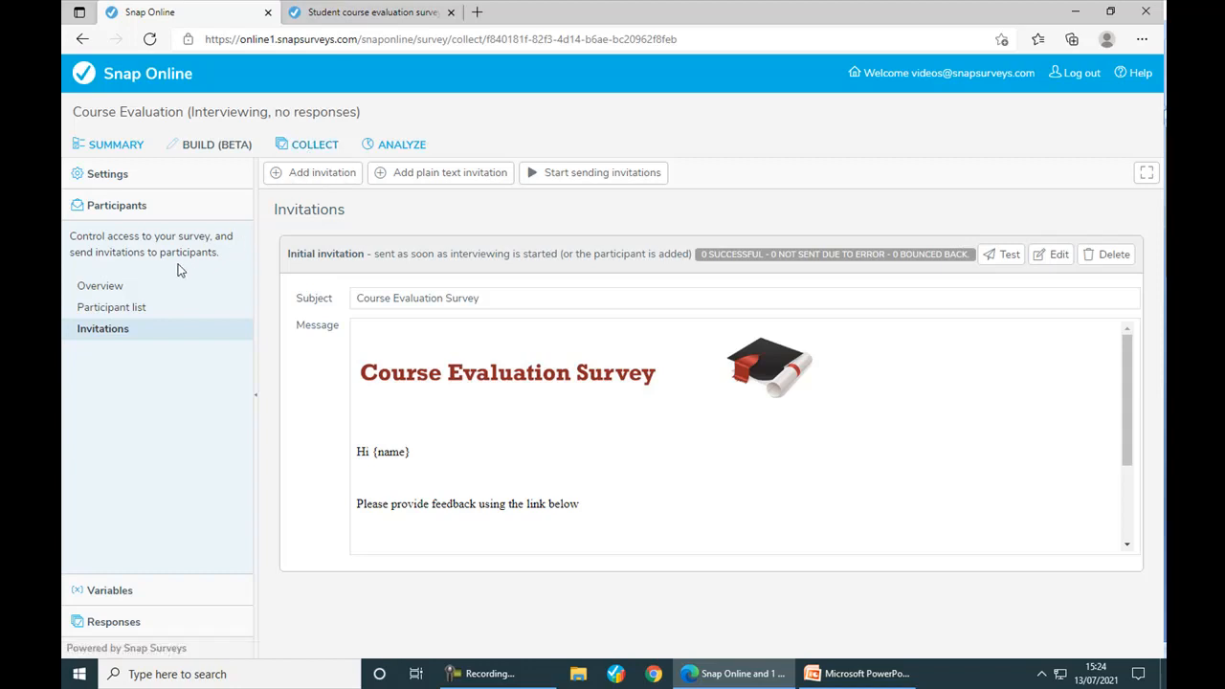
- On the Participants overview, review the invitation email settings and reply forwarding address without saving changes
click(101, 286)
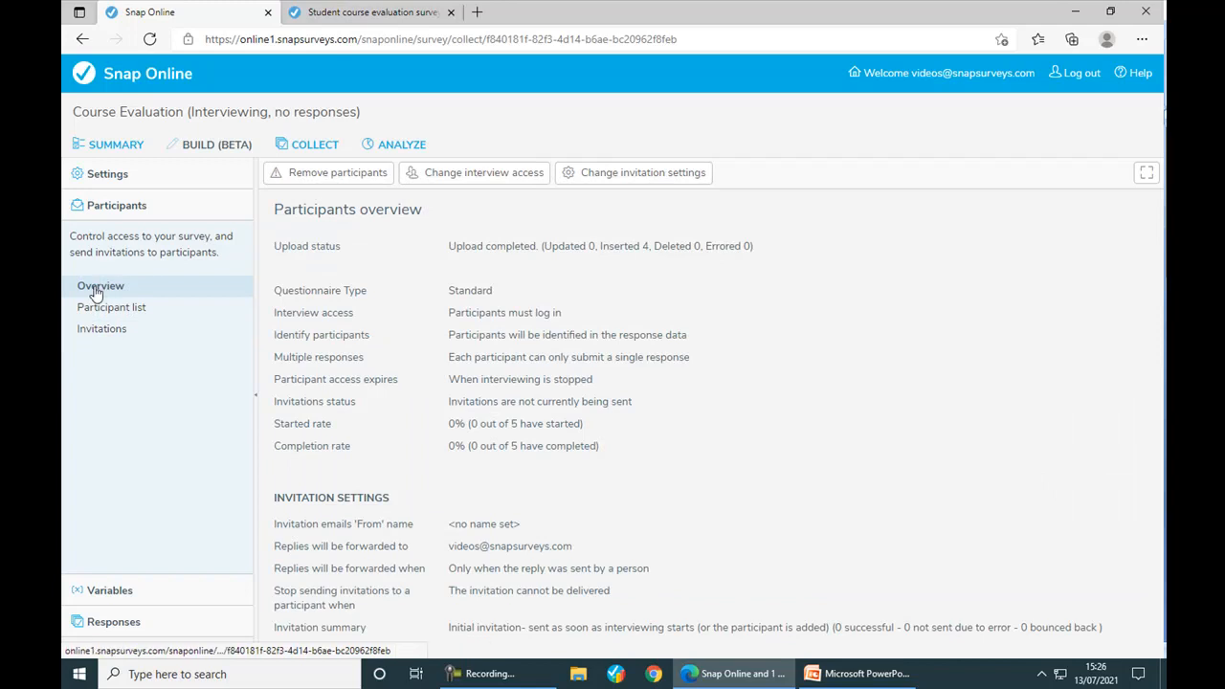
click(609, 180)
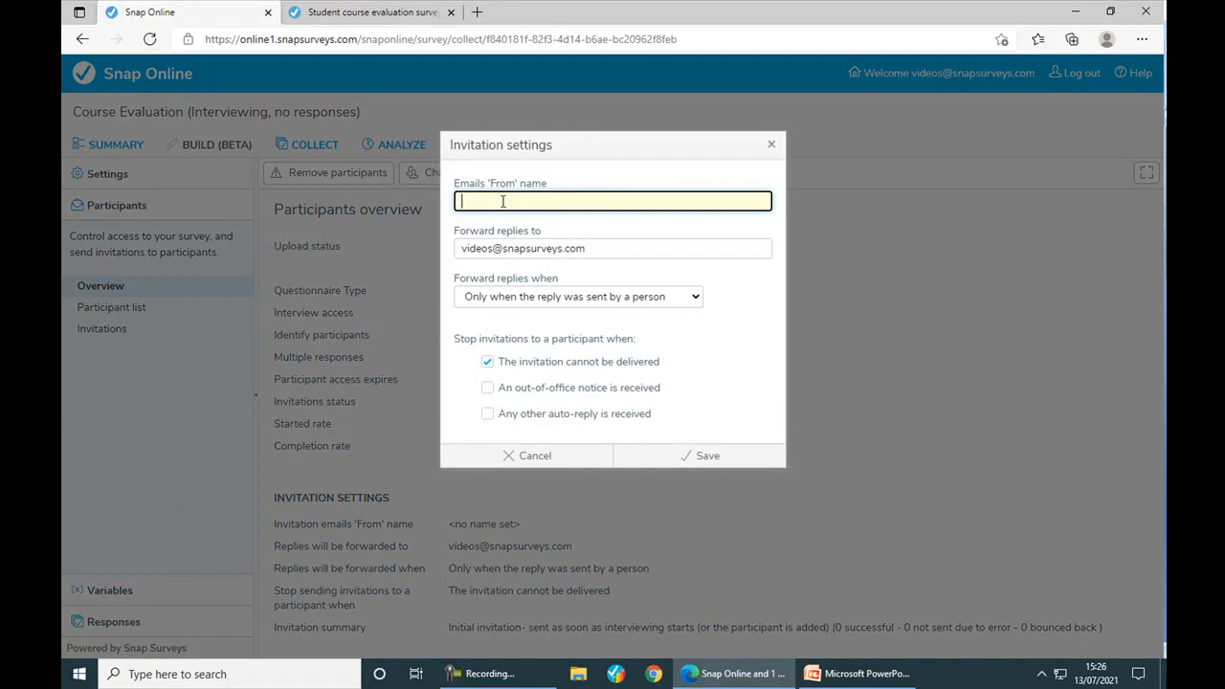
click(588, 248)
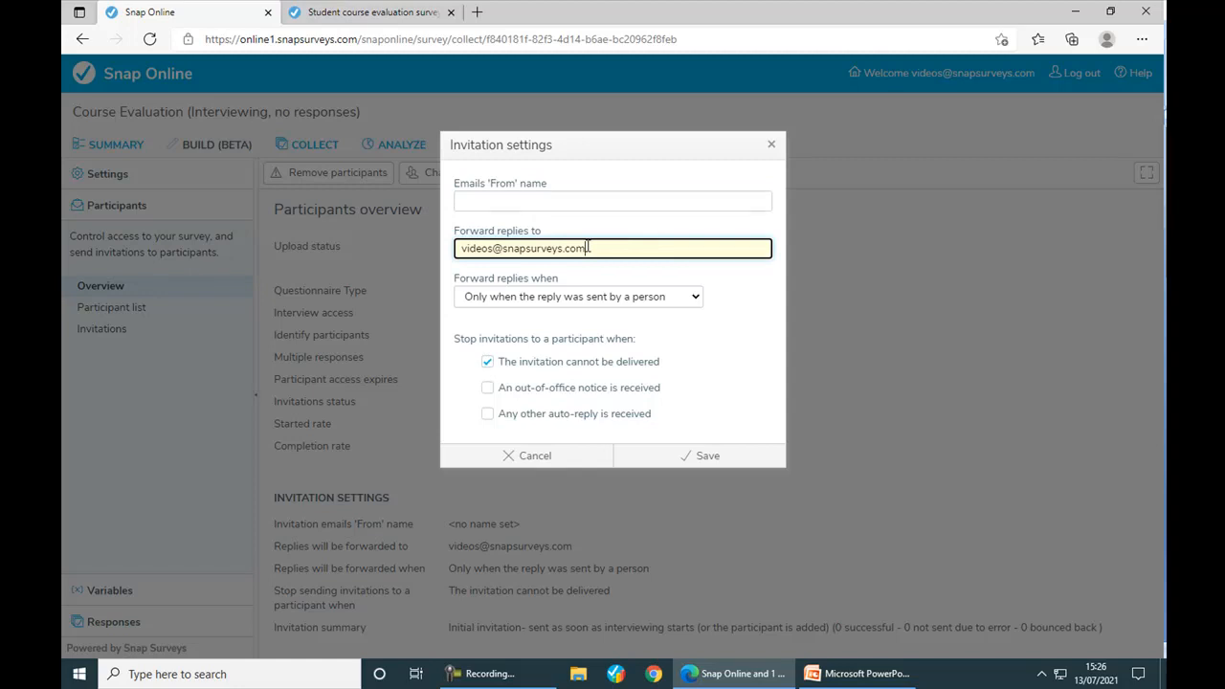
click(587, 248)
click(547, 458)
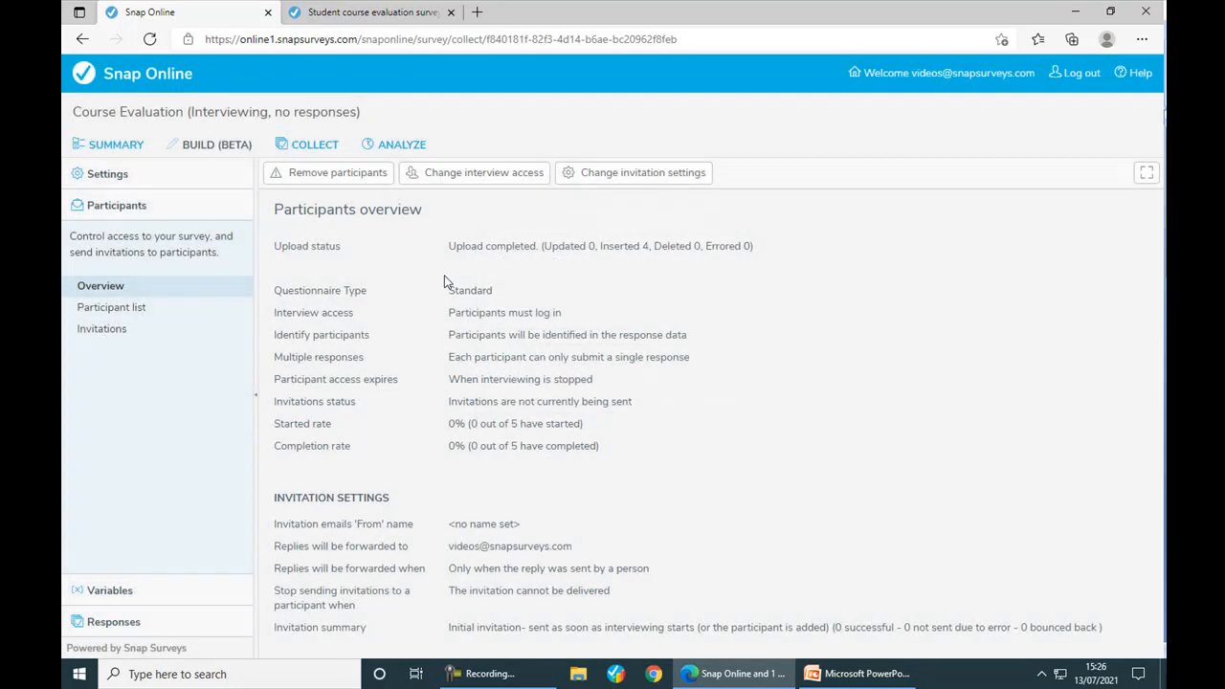
click(459, 182)
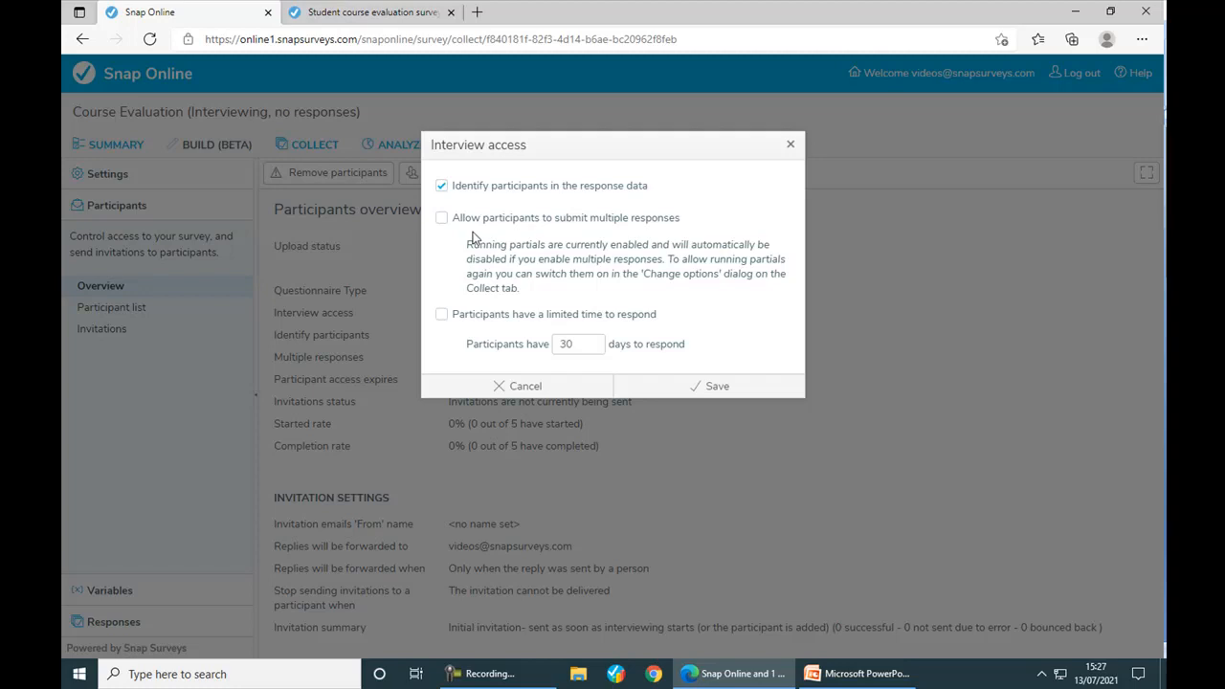
click(441, 314)
double_click(575, 344)
text(14)
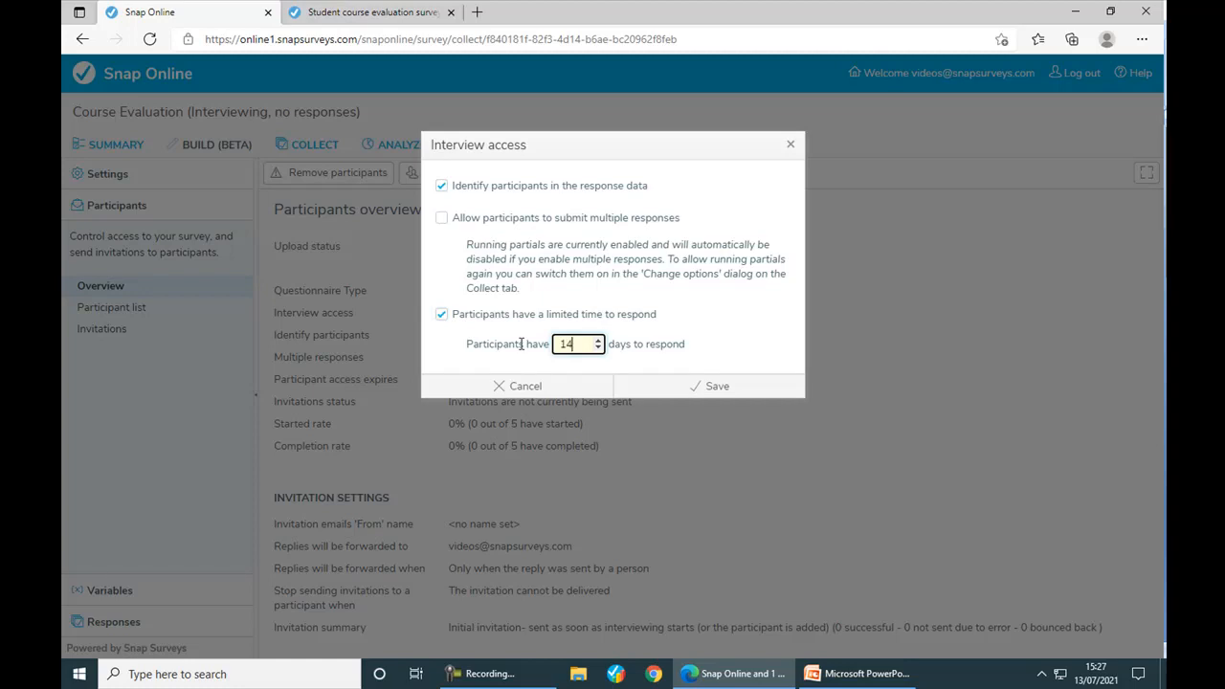
click(530, 384)
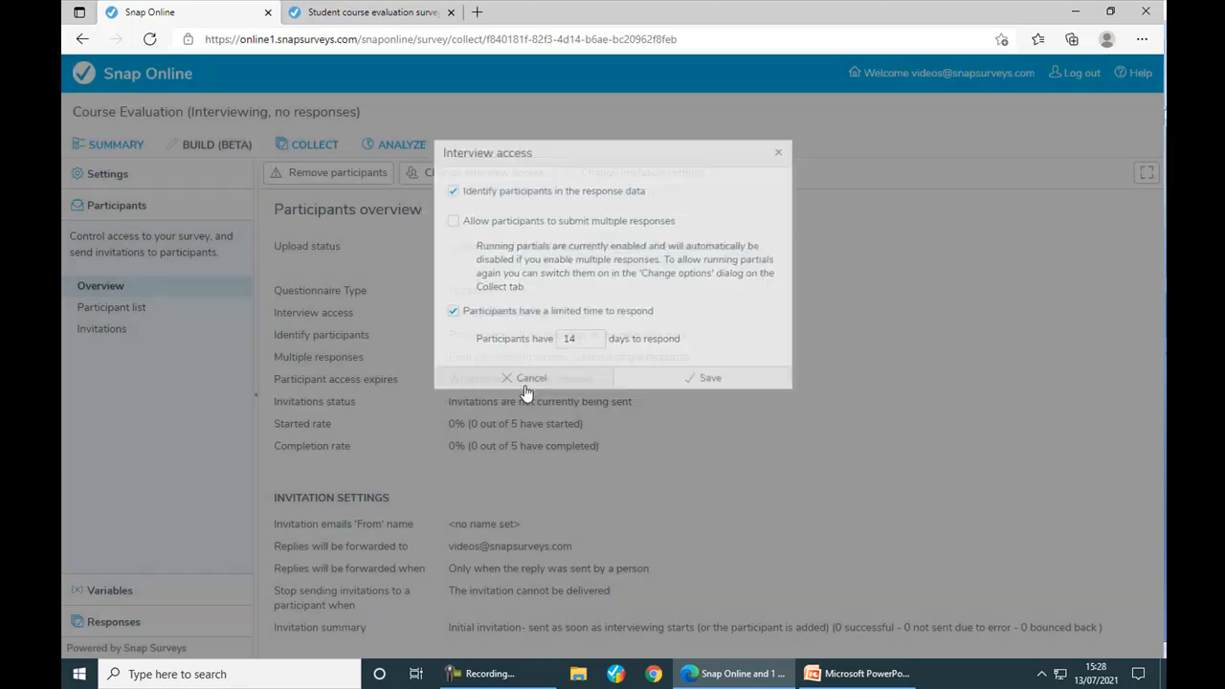
click(337, 185)
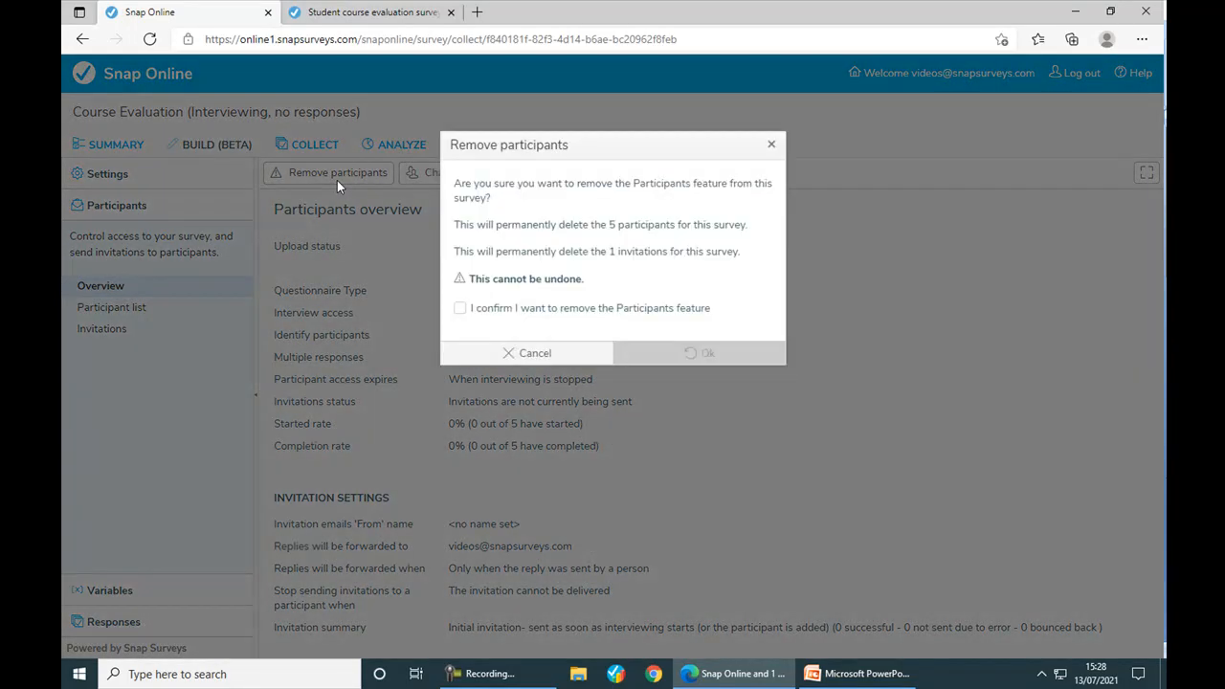
drag(522, 225, 674, 227)
drag(558, 250, 688, 253)
click(595, 248)
click(553, 353)
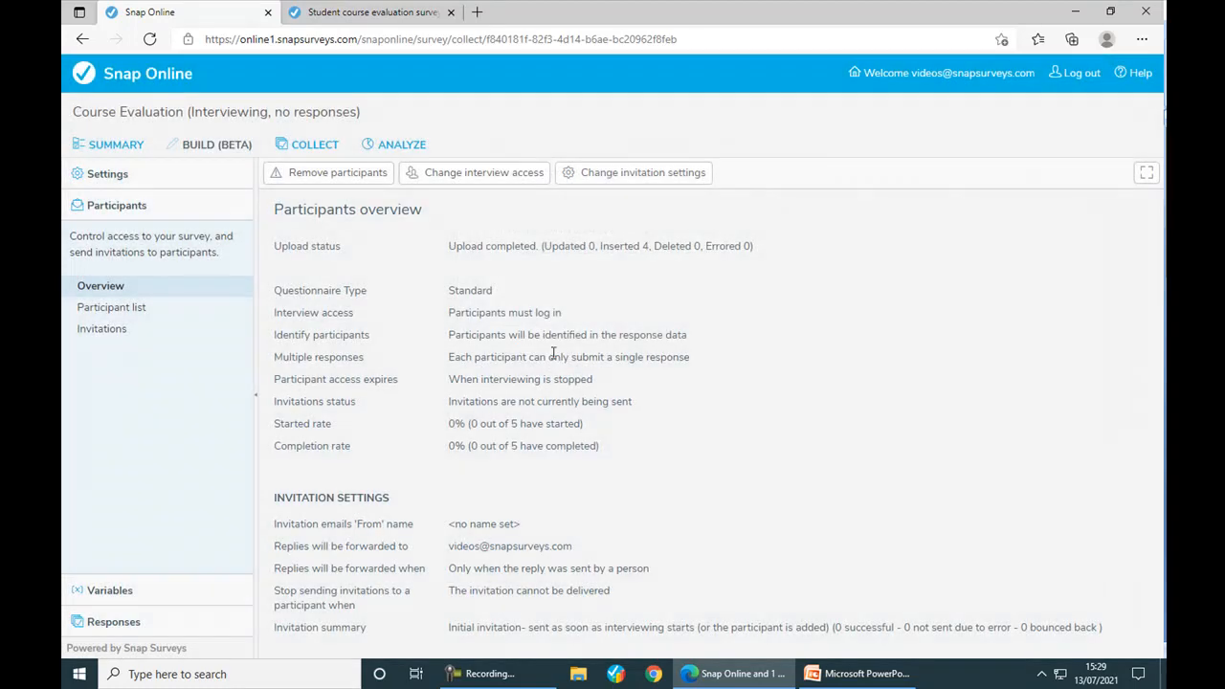
drag(285, 208, 413, 208)
drag(449, 423, 566, 429)
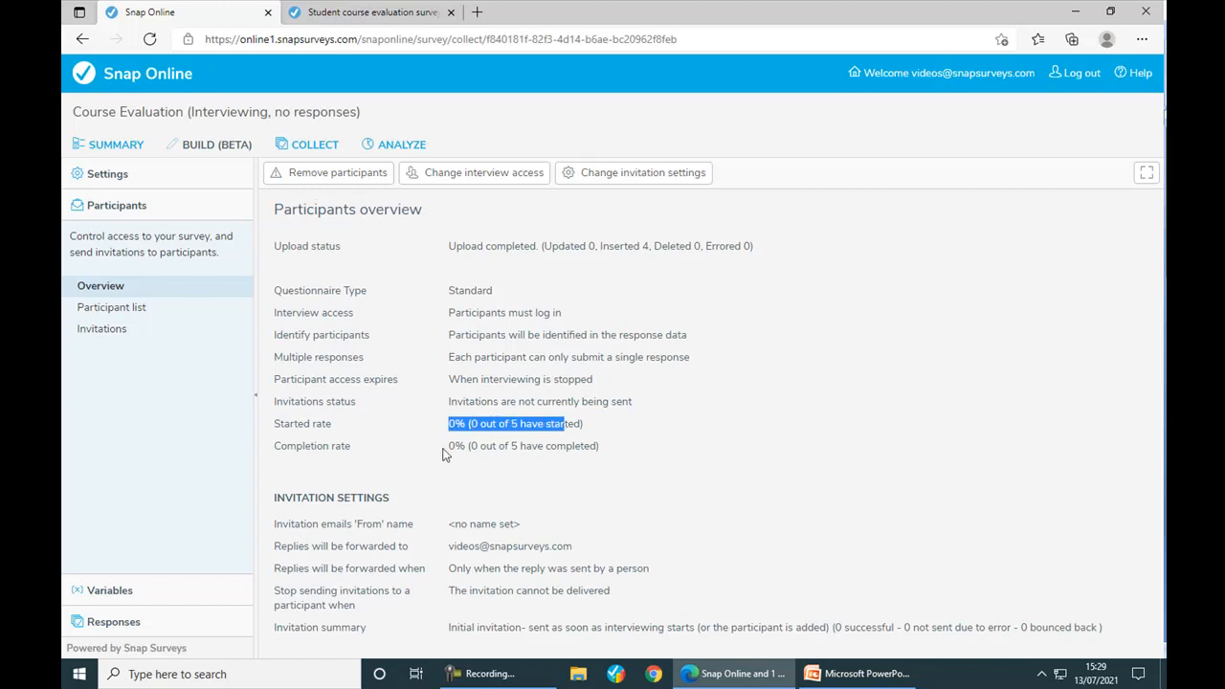
drag(448, 446, 545, 450)
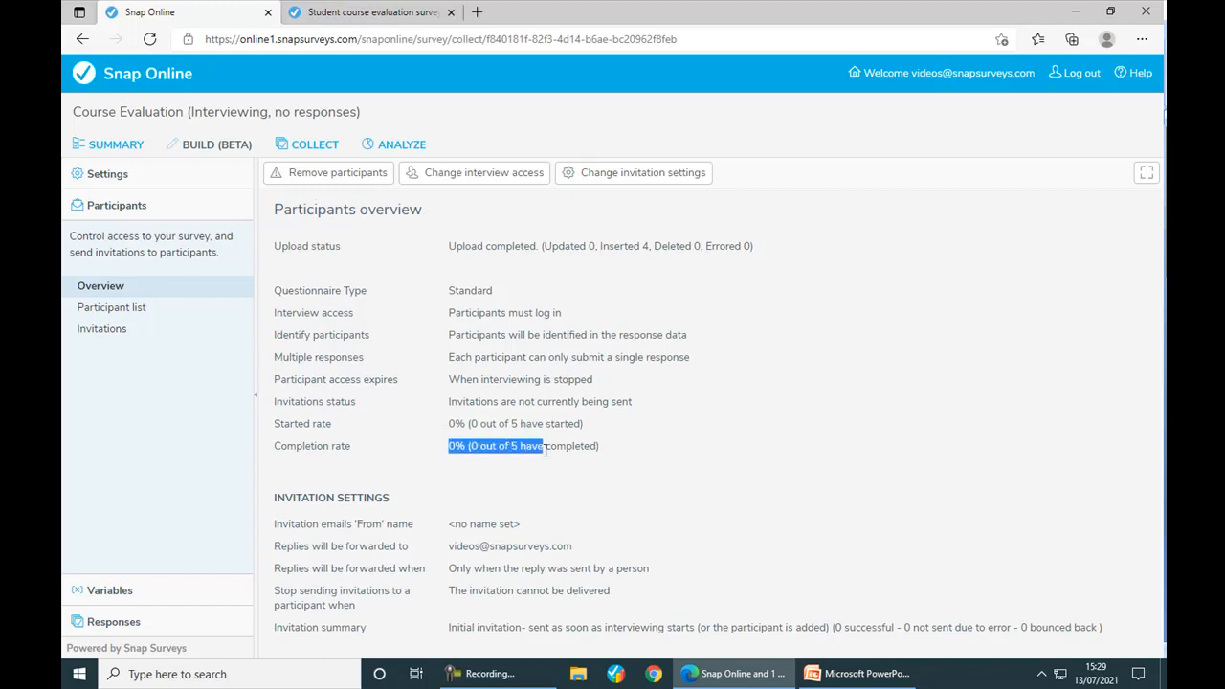